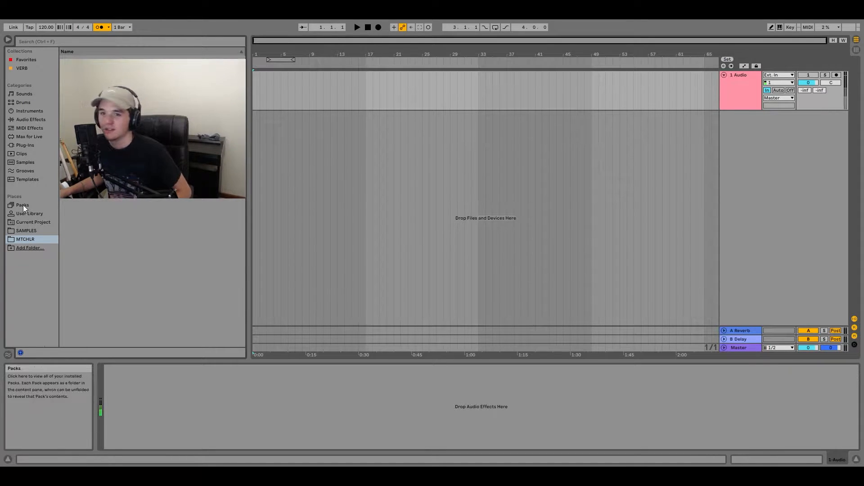
- Load the Amplifikation360 plug-in on the audio track and set the track's input channel to 2
left_click(23, 146)
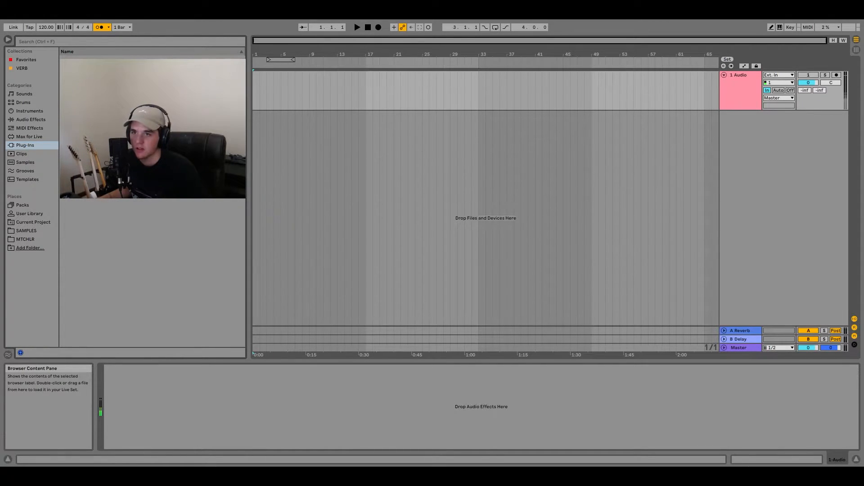
left_click(262, 121)
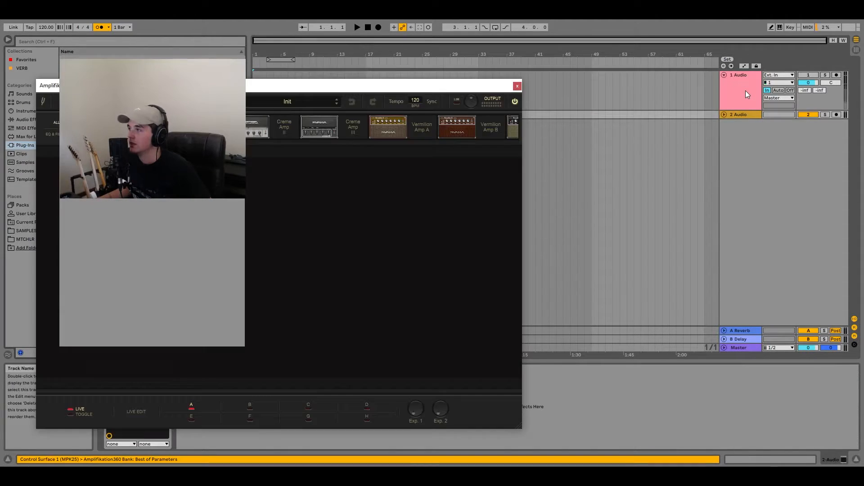
left_click(746, 90)
key("Delete")
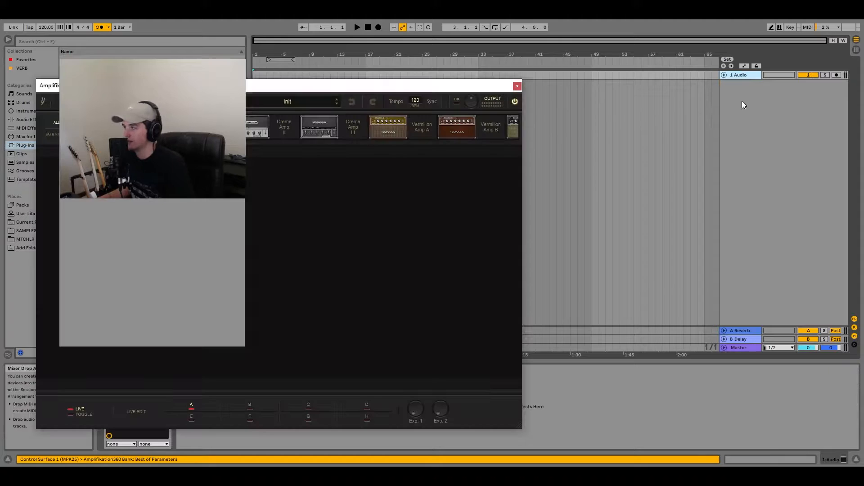
left_click(725, 76)
left_click(779, 82)
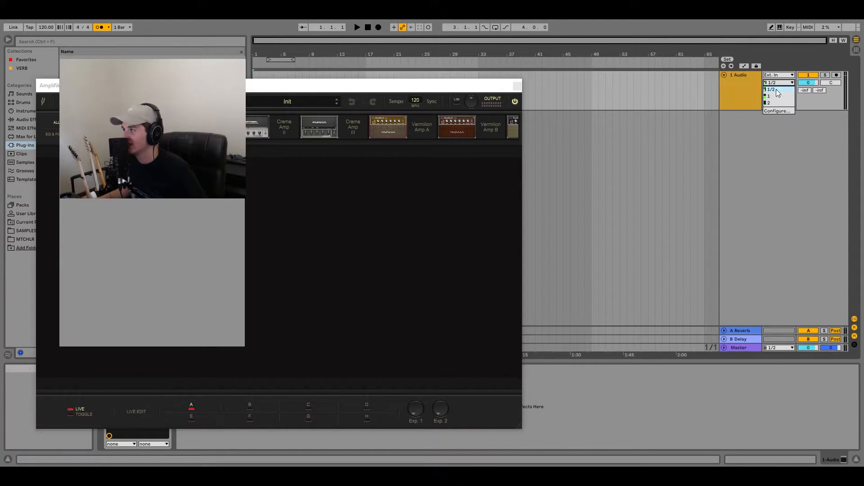
left_click(770, 104)
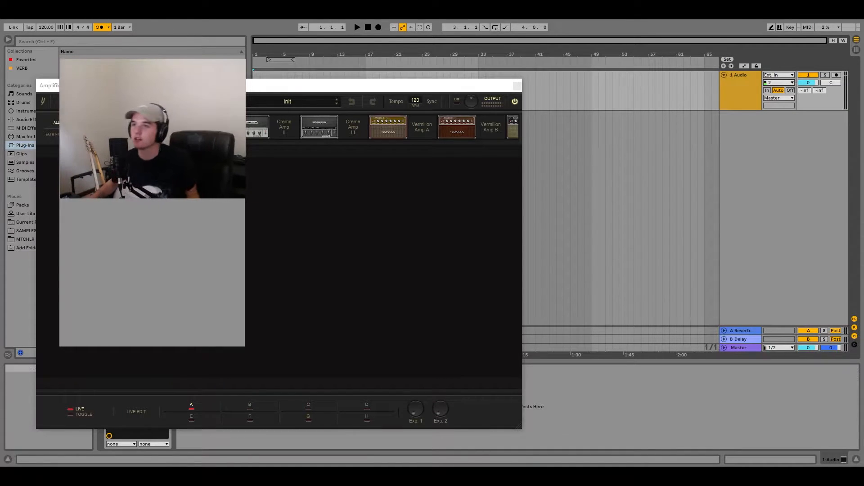
- Load a POP PUNK CHORUS preset in the amp plug-in and record a guitar take on the first track
left_click(310, 104)
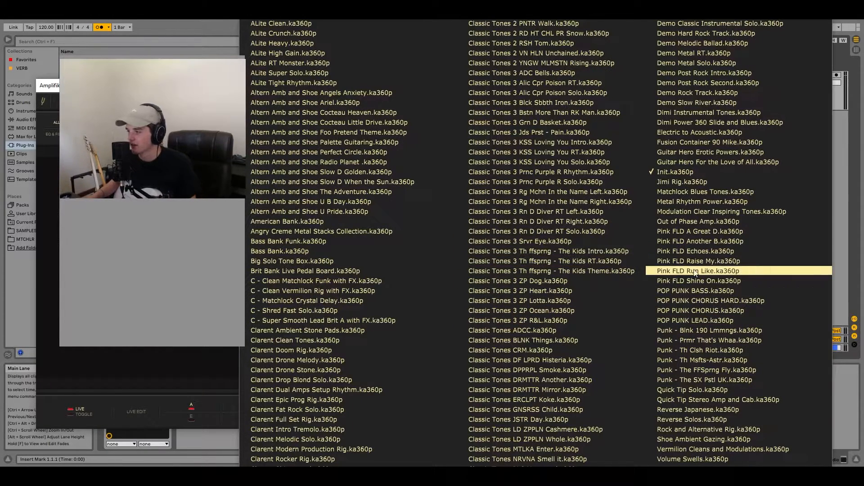
left_click(699, 304)
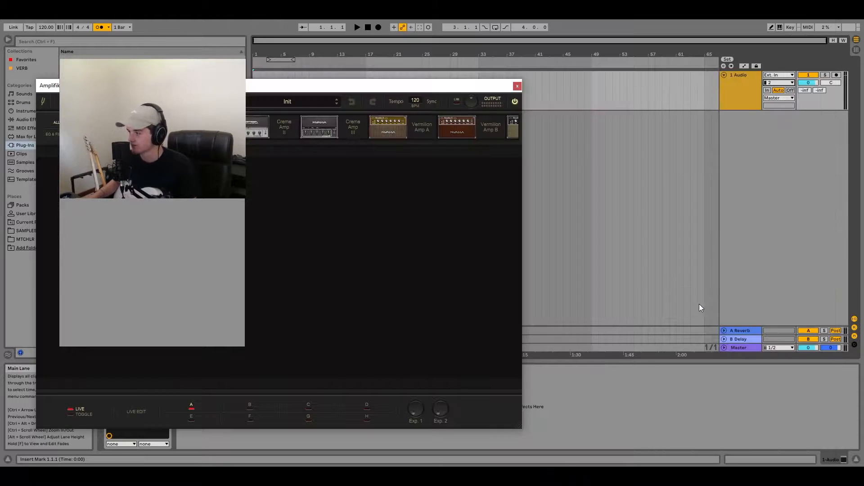
left_click(378, 27)
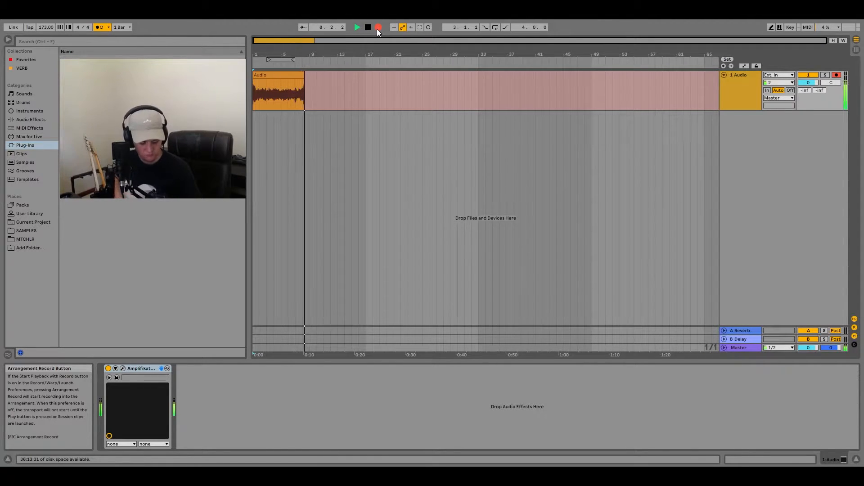
left_click(379, 27)
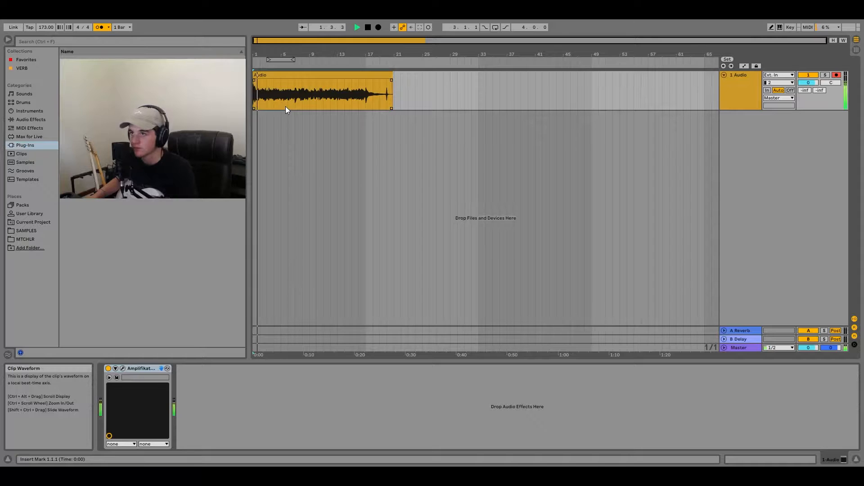
- Split the recorded guitar clip at bars 9 and 17 and move the middle section to bar 1 of a new second track
left_click(308, 100)
key("ctrl+e")
left_click(361, 102)
key("ctrl+e")
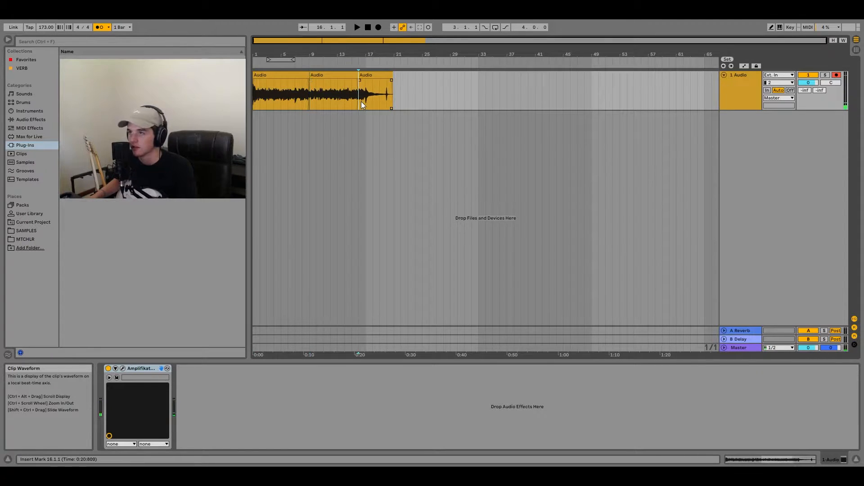
left_click(366, 107)
key("ctrl+e")
left_click_drag(359, 86, 285, 145)
left_click(336, 76)
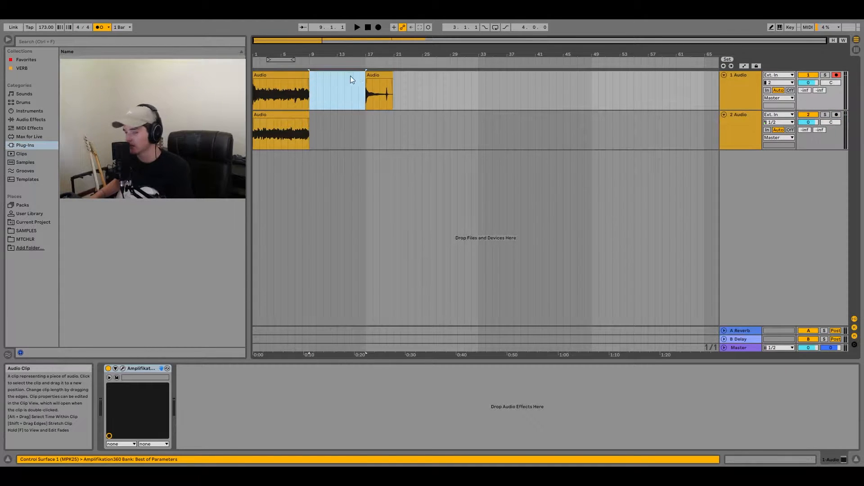
- Delete the leftover clip at bar 17 on the first track
left_click(376, 76)
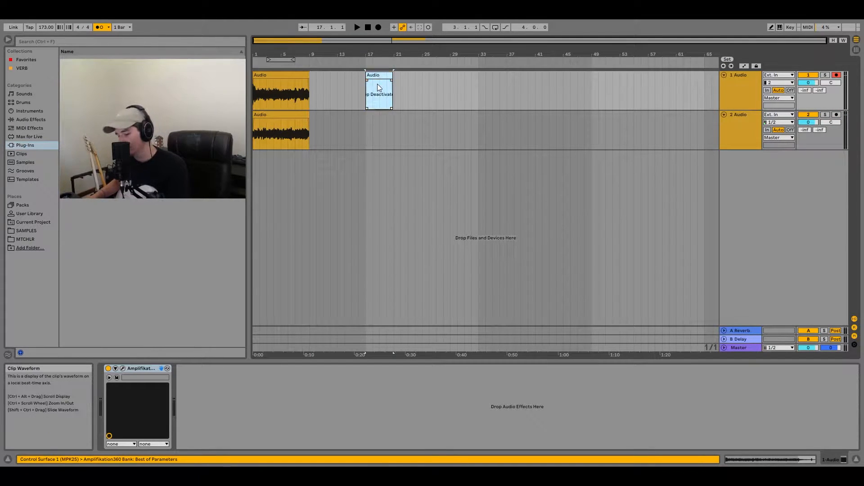
key("0")
mouse_move(382, 74)
left_mouse_down()
mouse_move(312, 267)
mouse_move(278, 264)
mouse_move(379, 192)
mouse_move(383, 91)
left_mouse_up()
key("Delete")
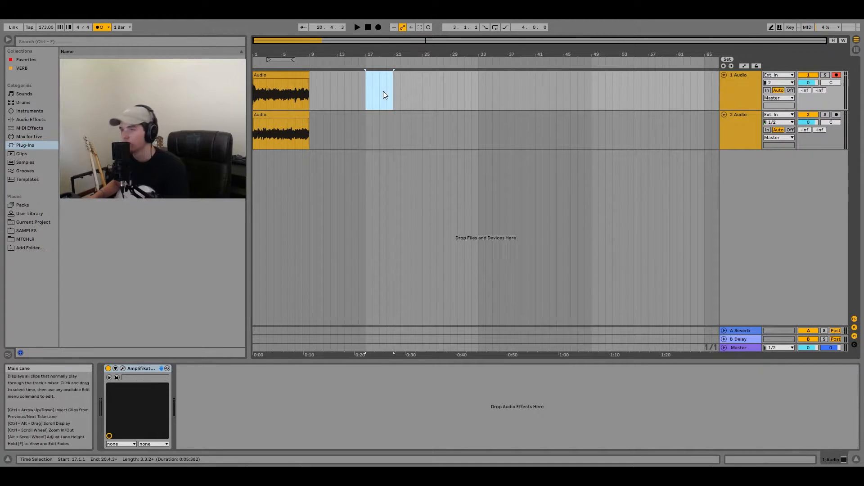
left_click(310, 82)
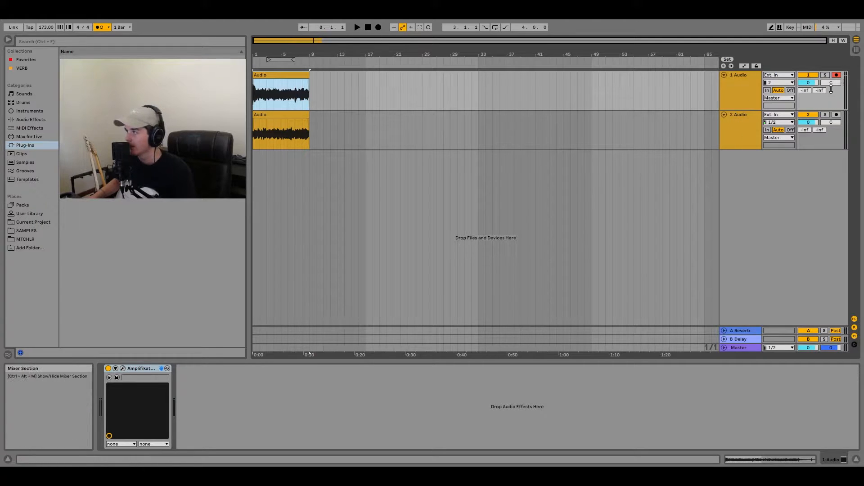
- Set the second track's input channel to 2 and pan the first track to 50L and the second to 50R
left_click_drag(831, 83, 831, 113)
left_click(724, 115)
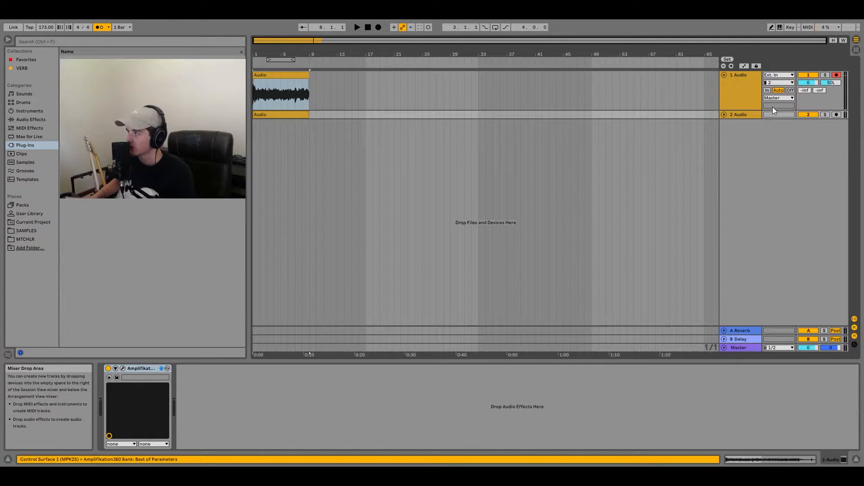
left_click_drag(738, 119, 740, 150)
left_click(779, 122)
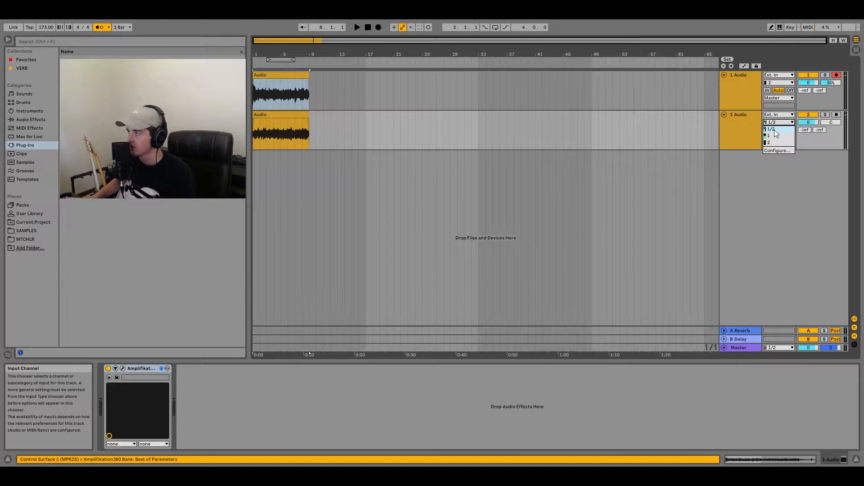
left_click(769, 142)
left_click_drag(831, 122, 831, 148)
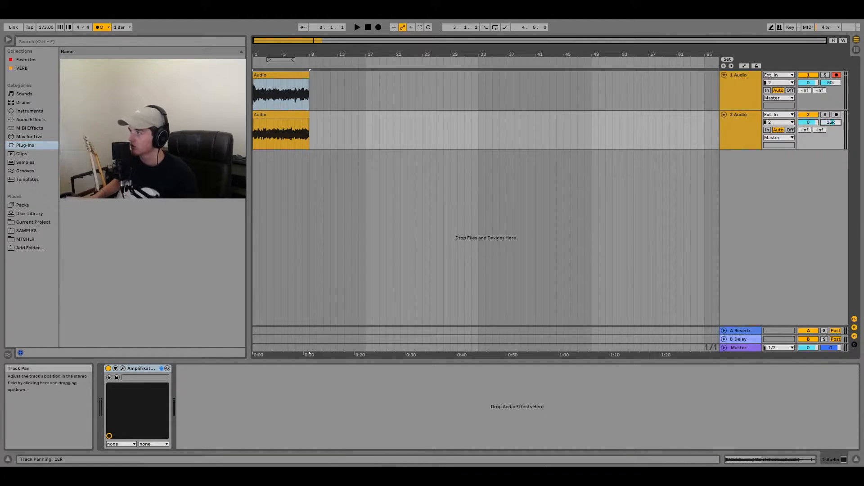
- Play back the two panned guitar tracks and briefly mute the second one to compare the sound
key("space")
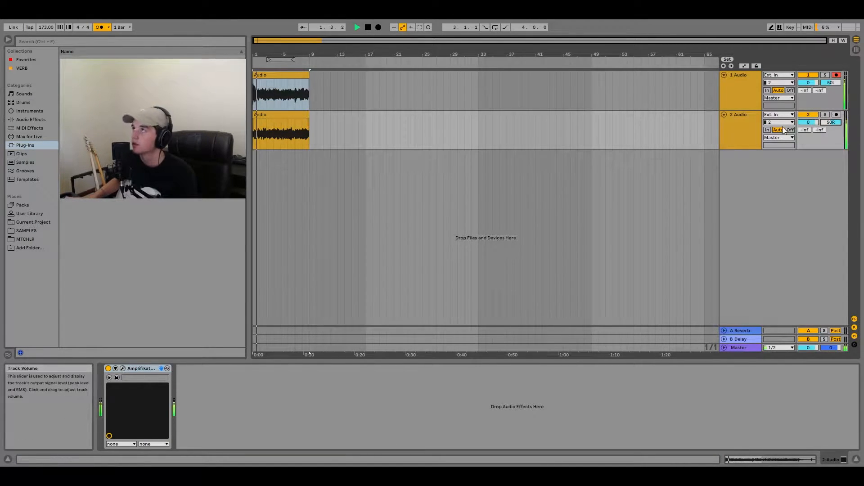
left_click(805, 116)
left_click(807, 116)
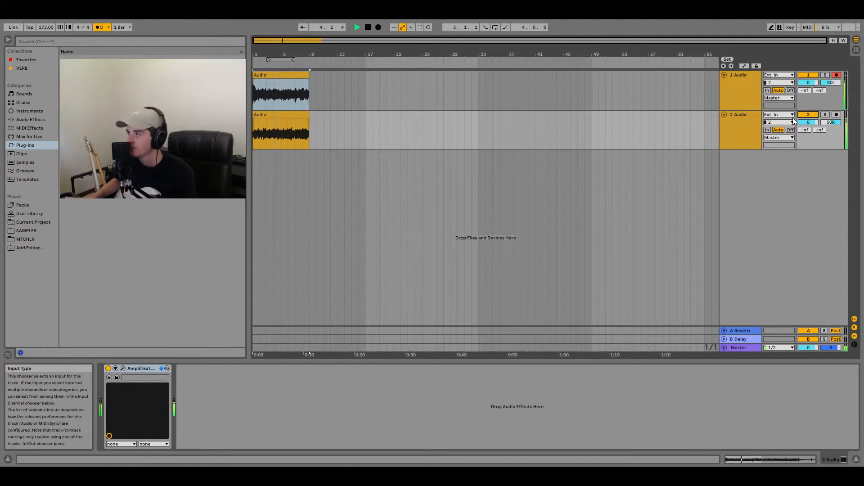
key("space")
- Select both guitar tracks and lower their volume to -1.6 dB
left_click(749, 124)
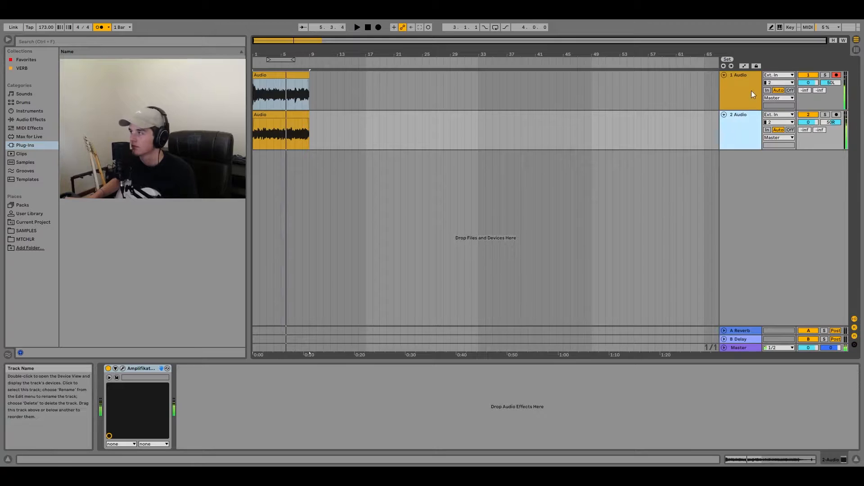
left_click(751, 93, "shift")
left_click_drag(801, 83, 800, 90)
key("space")
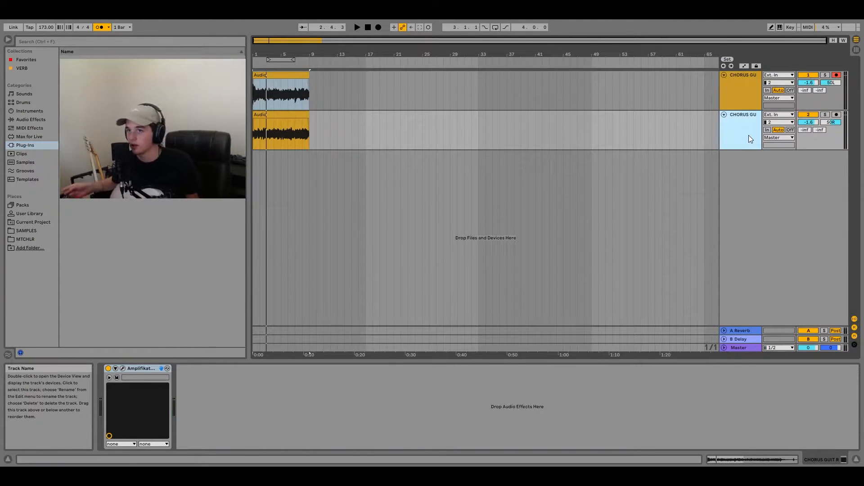
- Create a third audio track with the Amplifikation360 plug-in and load the POP PUNK LEAD preset
left_click_drag(86, 75, 260, 165)
left_click(419, 83)
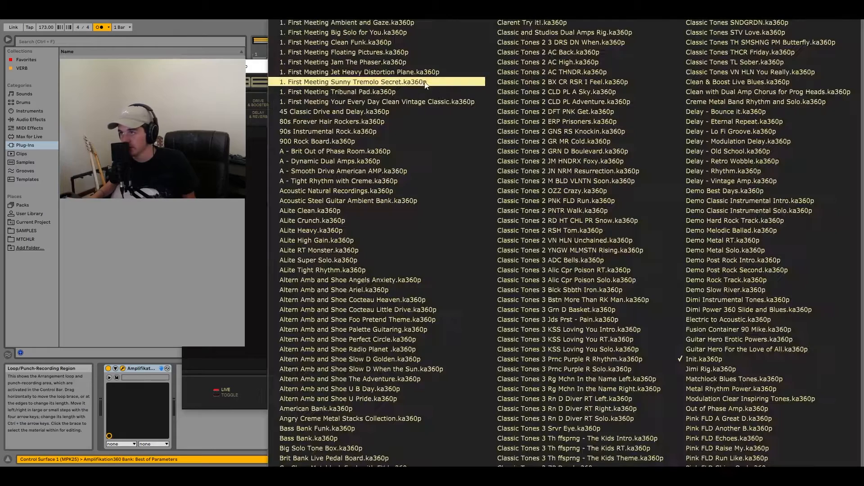
scroll(759, 314, "down", 3)
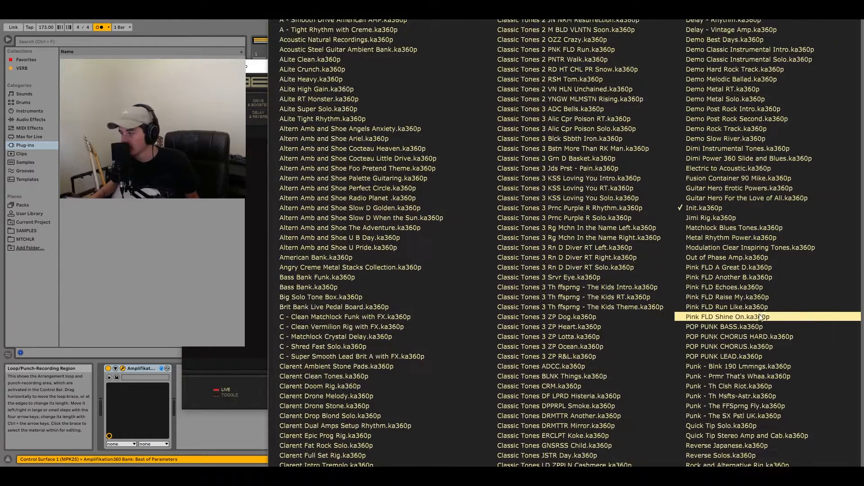
left_click(757, 356)
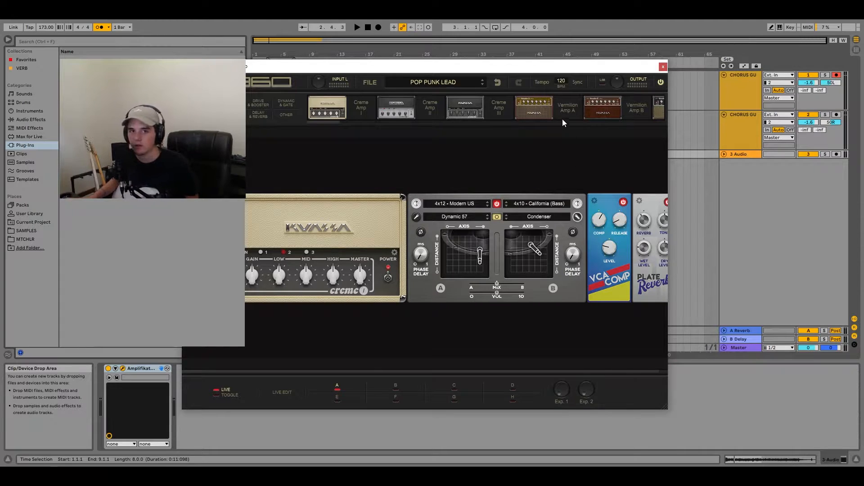
left_click(663, 67)
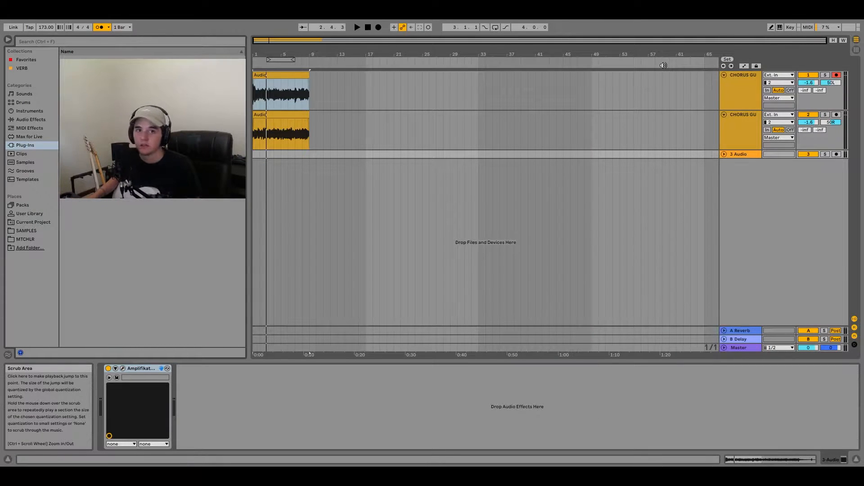
- Unfold the third track, arm it for recording and set its input channel to 2
left_click(724, 155)
left_click(736, 154)
left_click(836, 154)
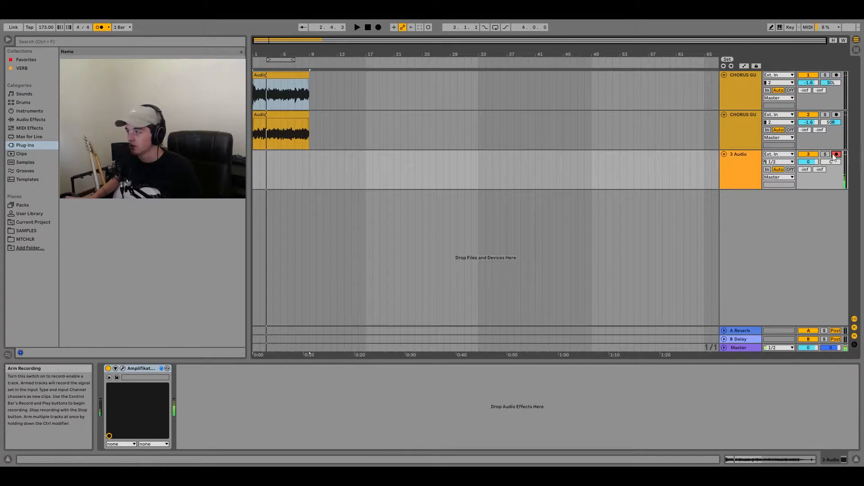
left_click(778, 162)
left_click(774, 182)
- Record a guitar take over the first eight bars of the third track and play it back
left_click(379, 28)
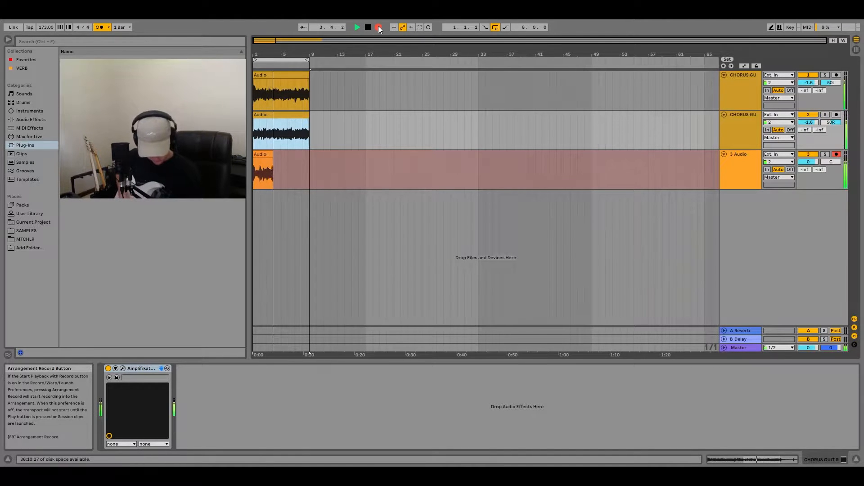
key("space")
key("ctrl+z")
key("space")
- Duplicate the third track and pan the original to 50L and the copy to 50R
right_click(735, 178)
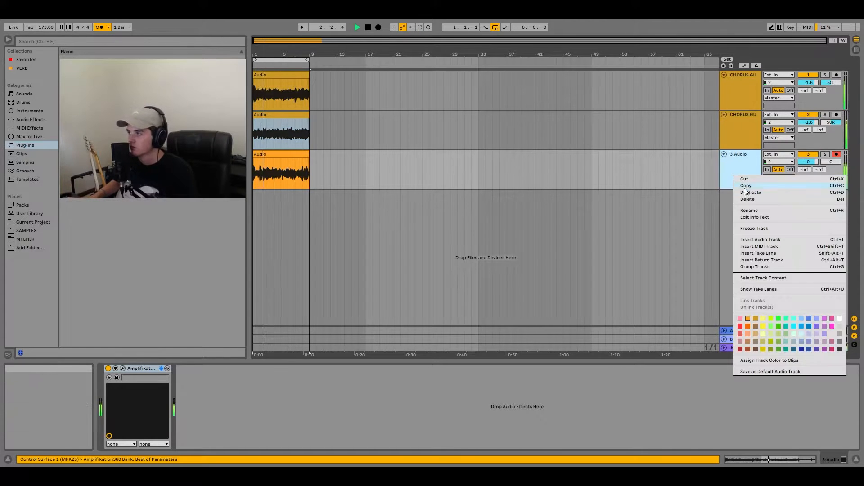
left_click(747, 195)
mouse_move(831, 162)
left_mouse_down()
mouse_move(831, 202)
mouse_move(831, 161)
left_mouse_up()
key("space")
- Arm the fourth track and record a second guitar take over its duplicated clip
left_click(836, 194)
left_click(378, 28)
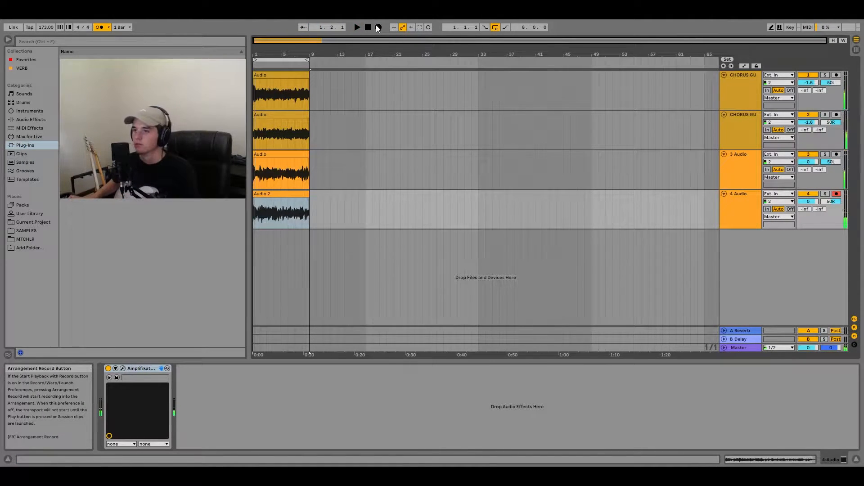
key("space")
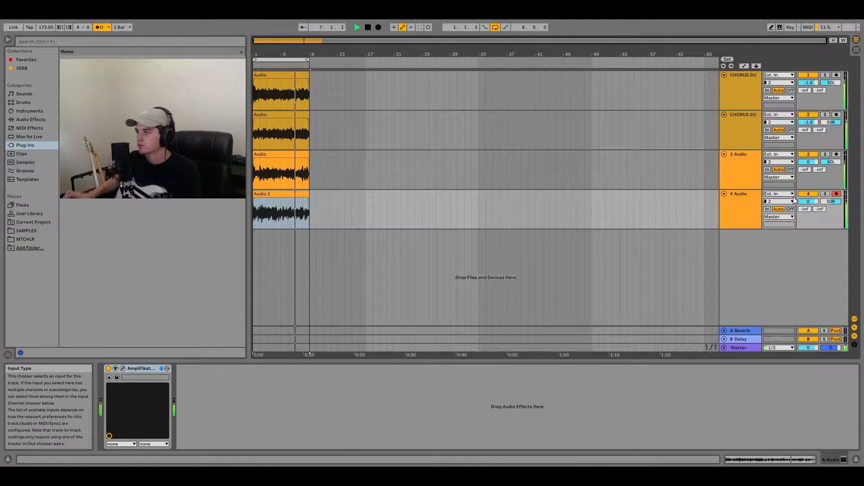
- Lower both CHORUS GUIT tracks to -5.4 dB and set the third and fourth tracks to 0.2 dB
left_click(745, 139)
left_click(745, 100, "shift")
left_click_drag(809, 122, 809, 128)
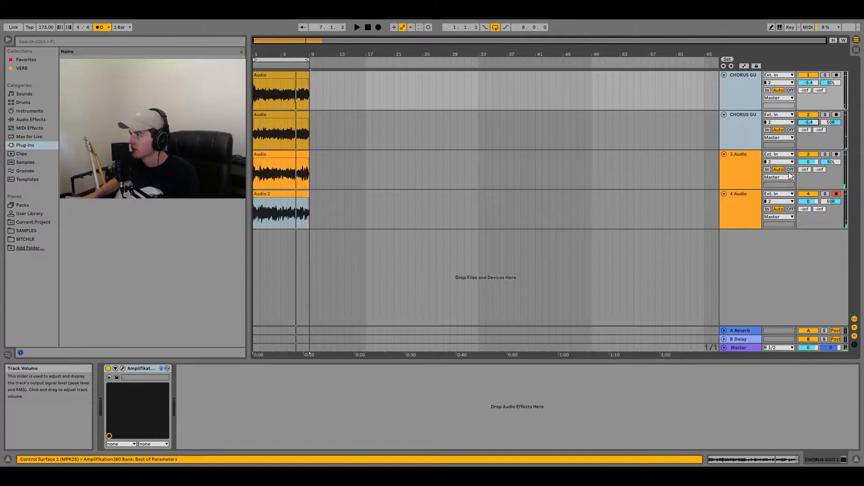
left_click(747, 173)
left_click(750, 212, "shift")
left_click(808, 203)
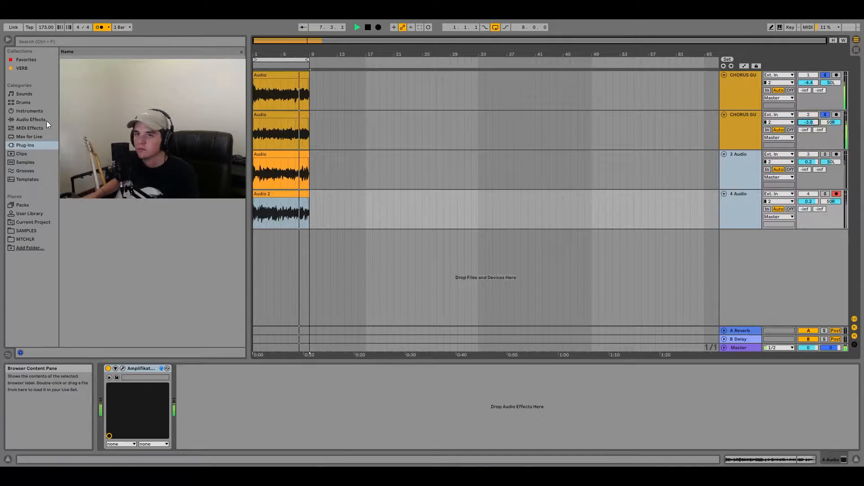
key("space")
- Add an EQ Eight audio effect to the CHORUS GUIT L track and start playback to audition it
left_click(51, 120)
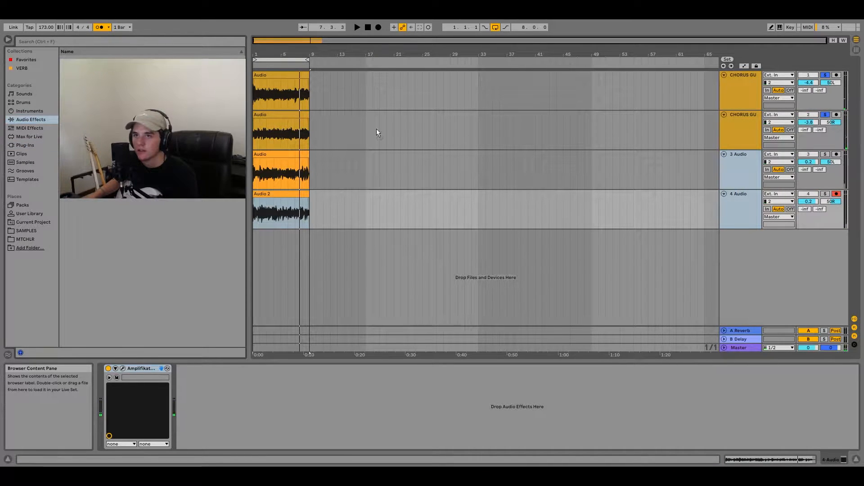
left_click(741, 83)
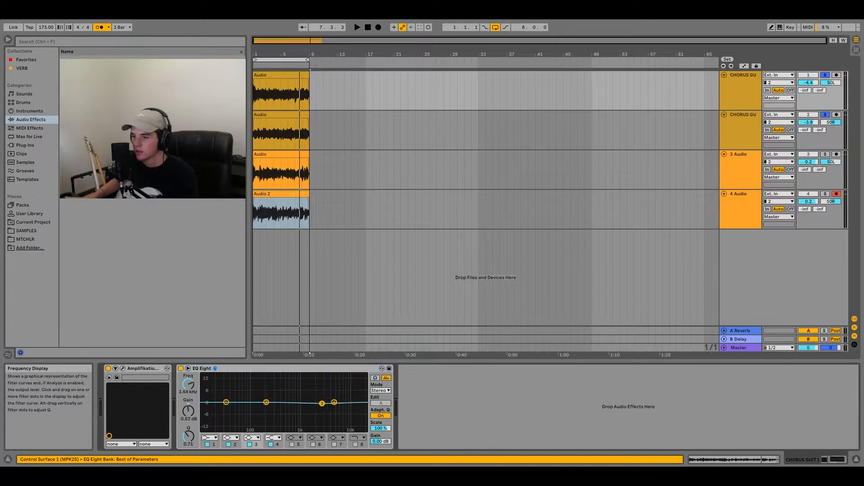
key("space")
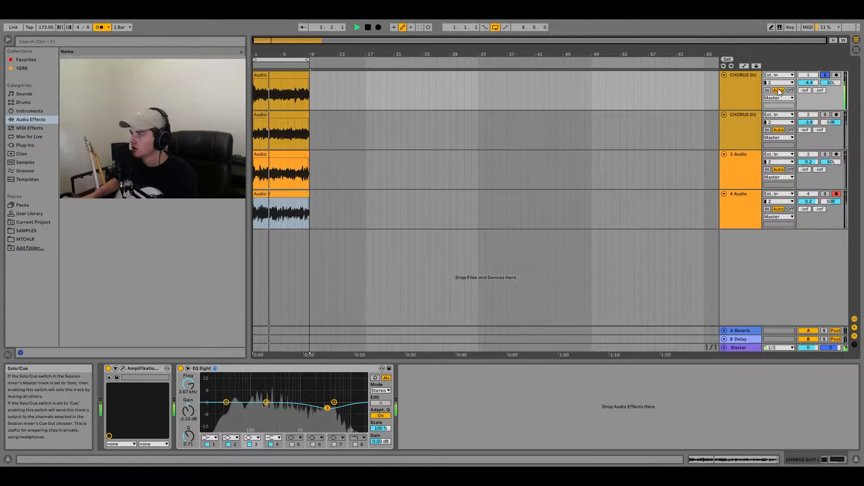
- Copy the EQ Eight from CHORUS GUIT L to CHORUS GUIT R and audition it soloed and in the full mix
left_click(258, 369)
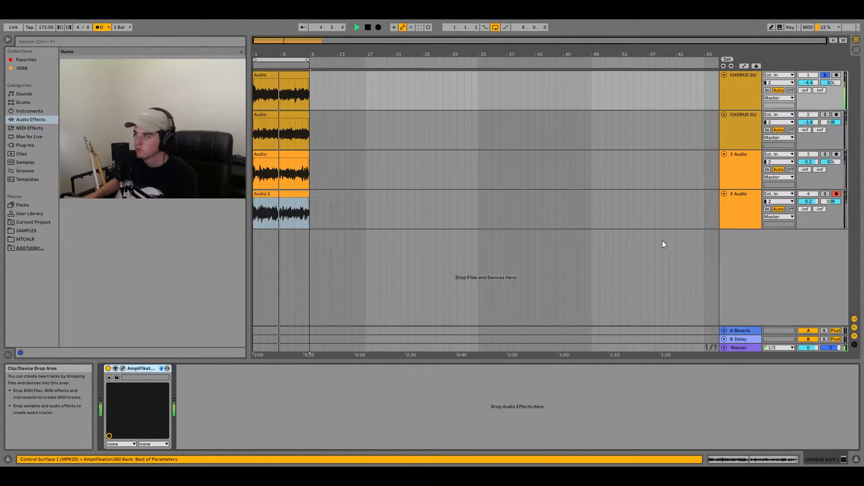
key("Down")
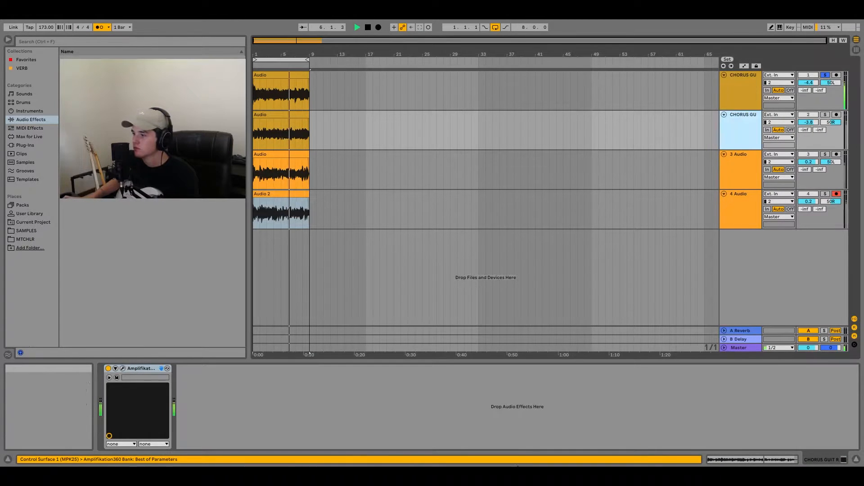
left_click(825, 114)
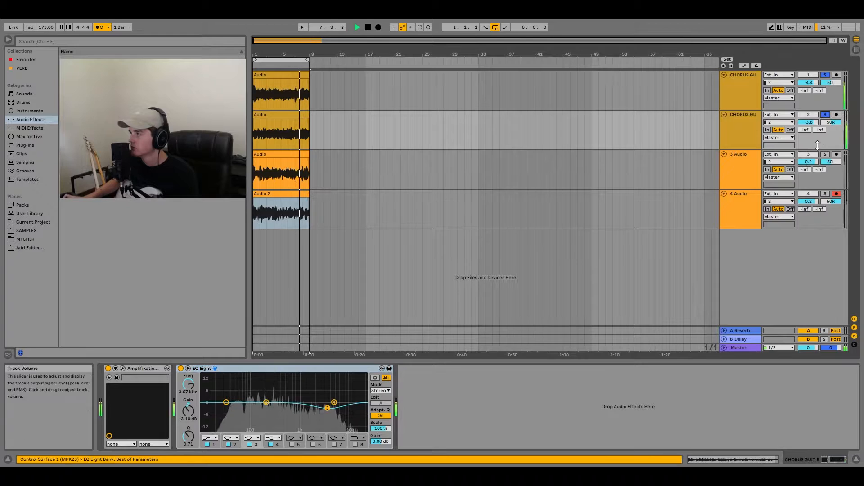
left_click(825, 115)
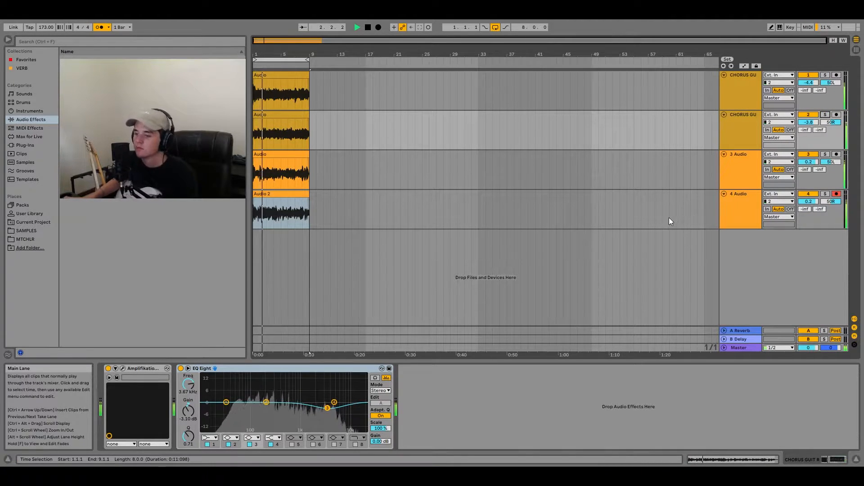
key("space")
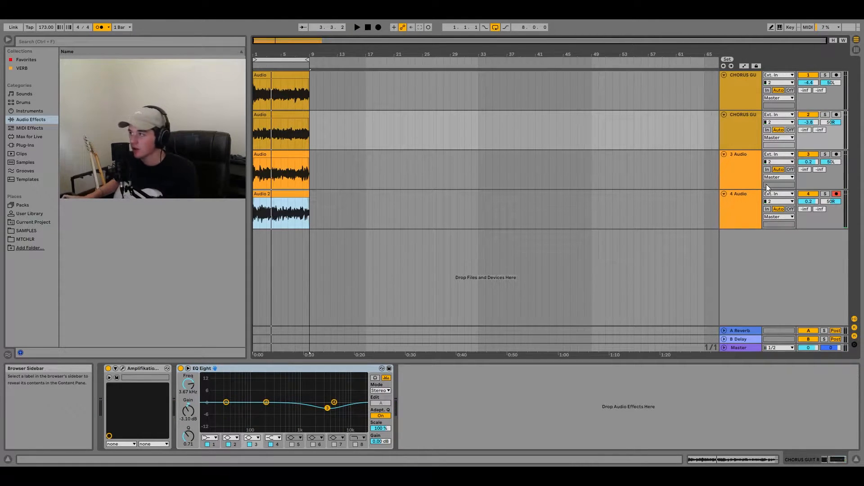
- Rename the third track LEAD GUIT L and the fourth track LEAD GUIT R
left_click(738, 173)
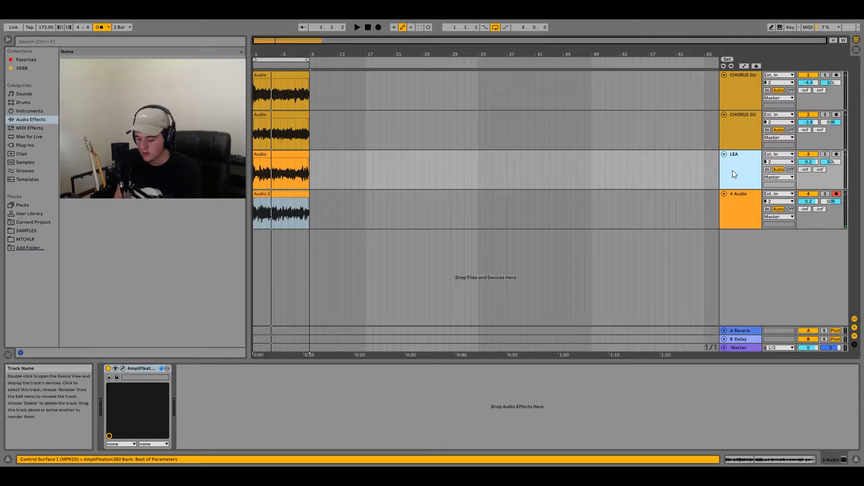
key("BackSpace")
key("BackSpace")
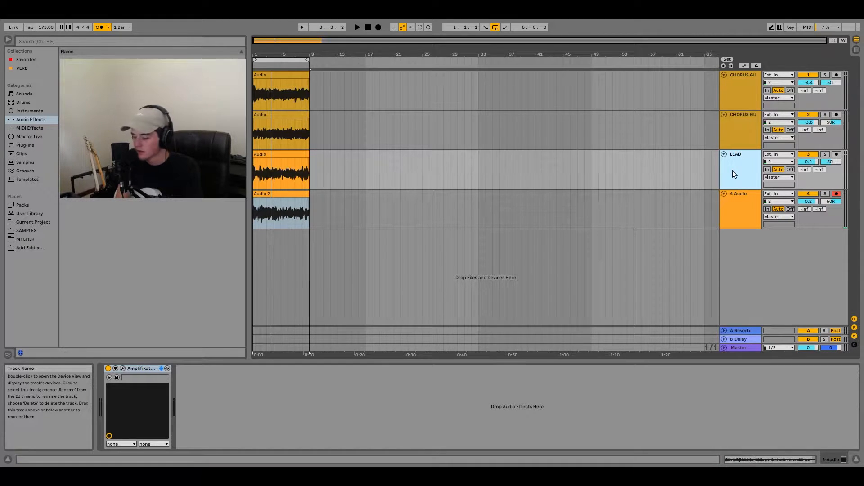
left_click(735, 202)
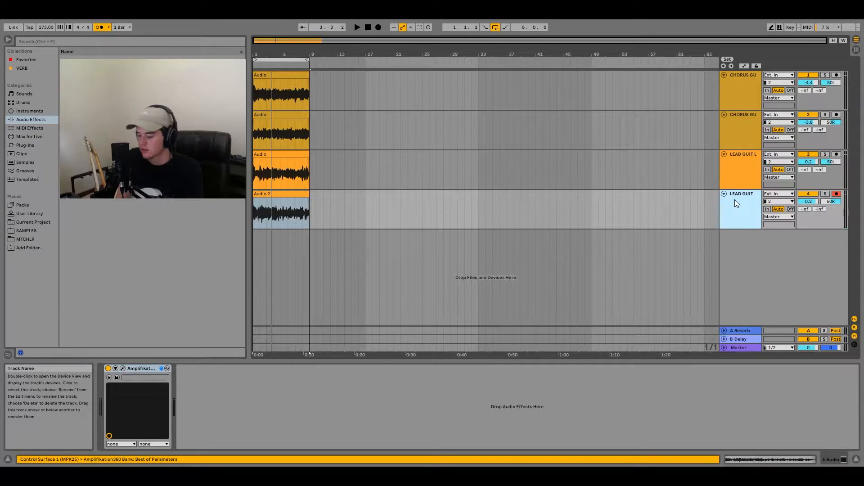
type("LEAD GUIT R")
key("Return")
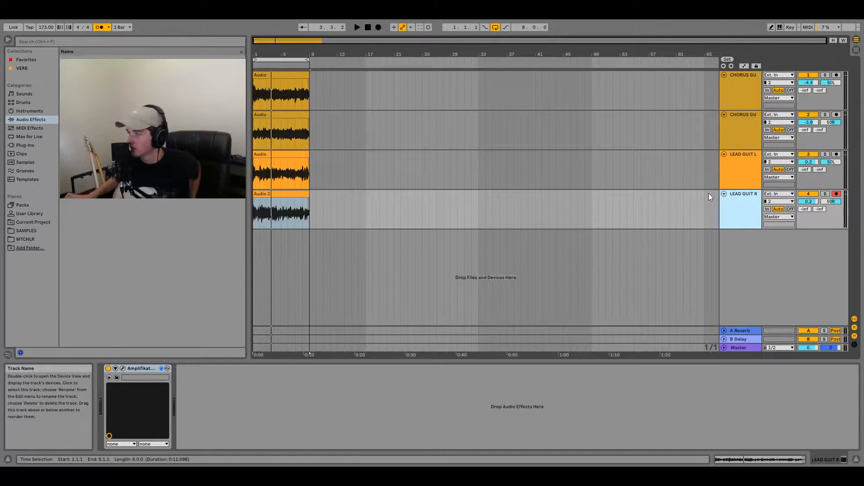
- Create a fifth audio track with the Amplifikation360 plug-in and replace that device with the LEAD HIGH rack
left_click(48, 145)
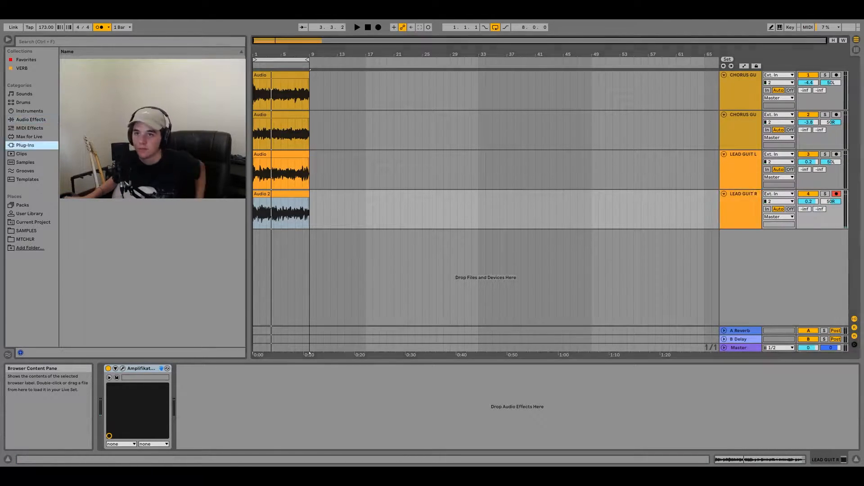
left_click_drag(135, 225, 266, 247)
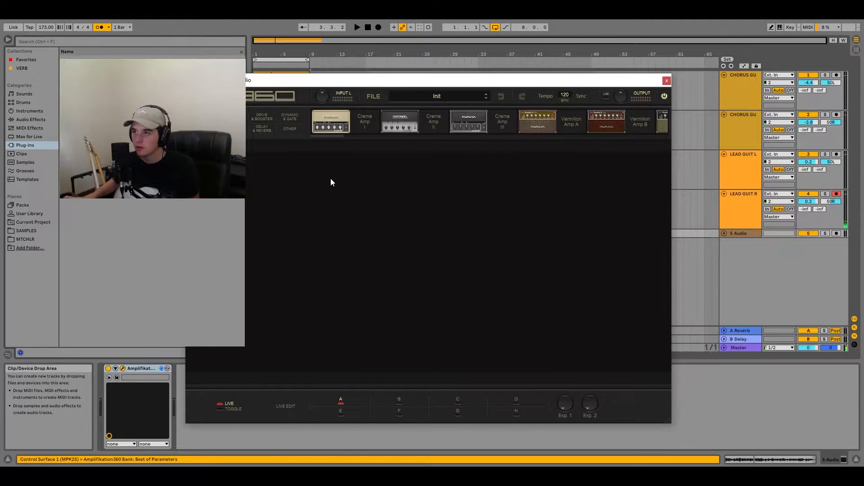
left_click(667, 81)
left_click(724, 233)
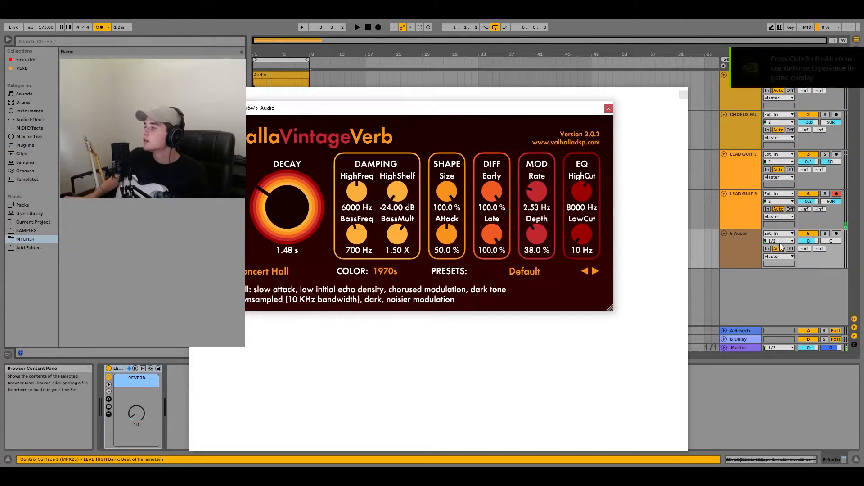
- Set the fifth track's input to channel 2, arm it and record a guitar take over the existing bars
left_click(779, 241)
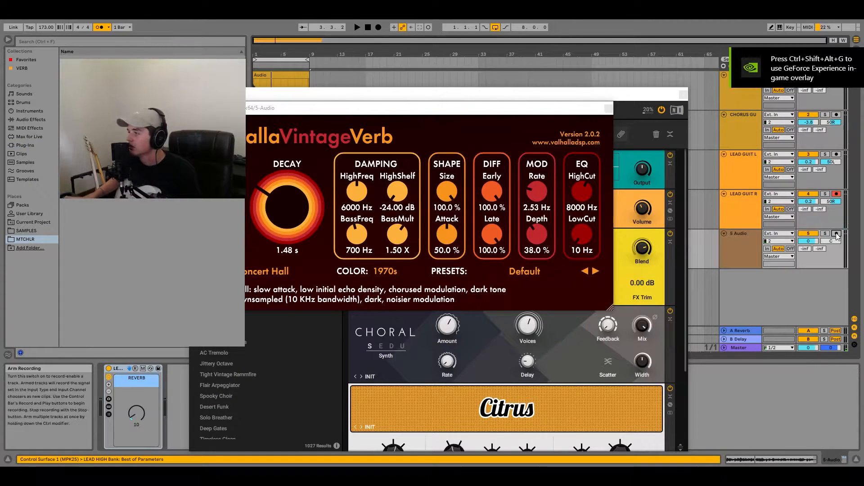
left_click(378, 27)
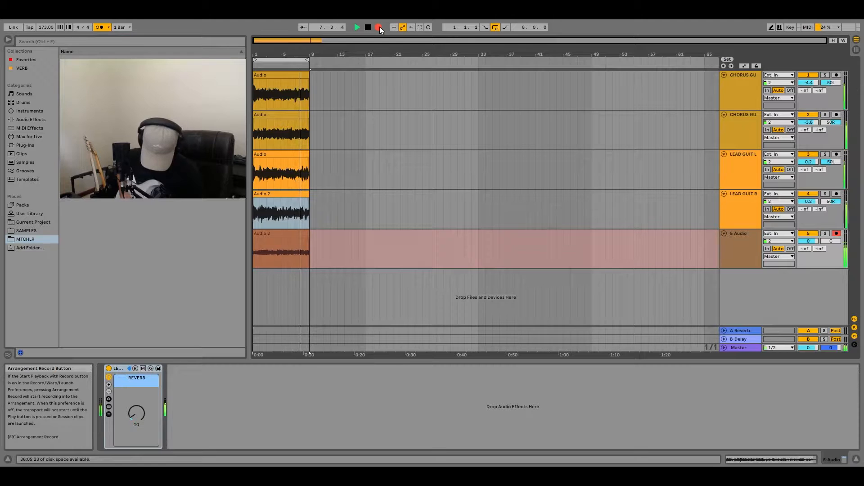
left_click(379, 26)
- Add the Wider plug-in after the reverb rack on the fifth track and set its width to 95%
left_click(43, 144)
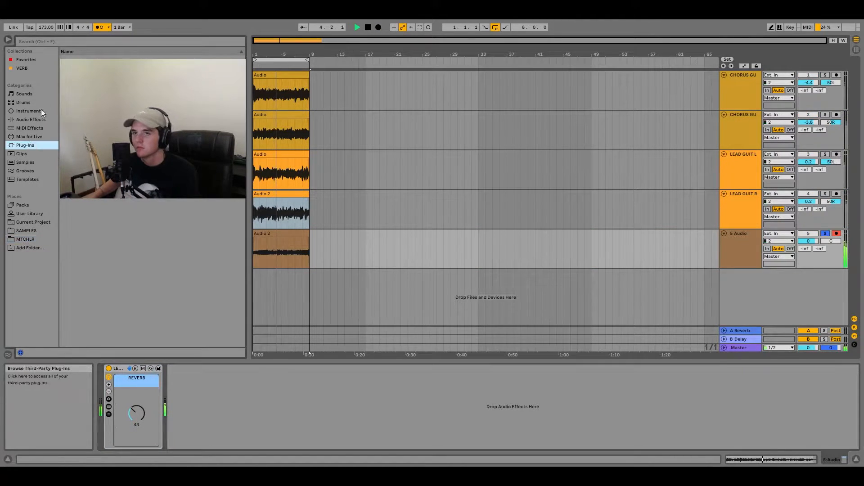
left_click(54, 41)
type("wider")
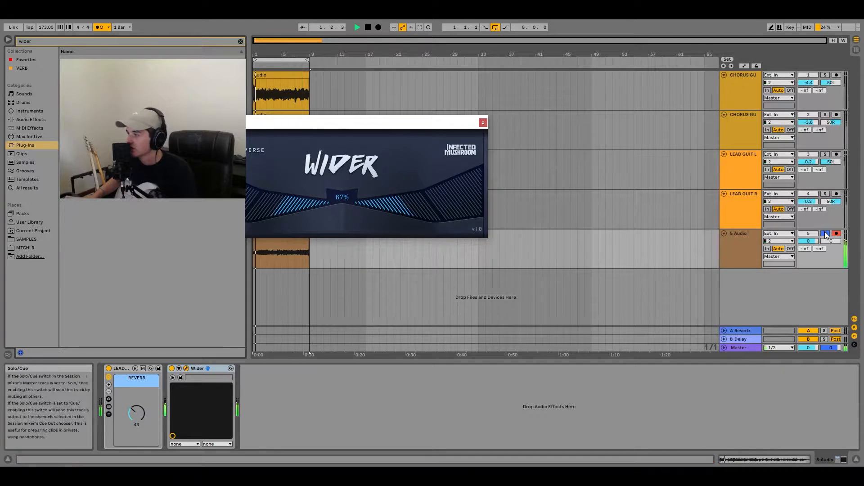
left_click_drag(464, 208, 470, 196)
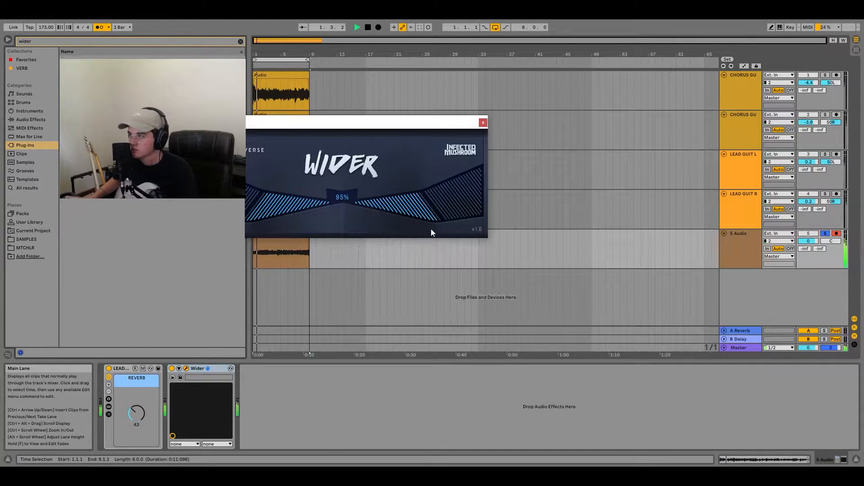
key("space")
left_click(31, 120)
left_click(483, 123)
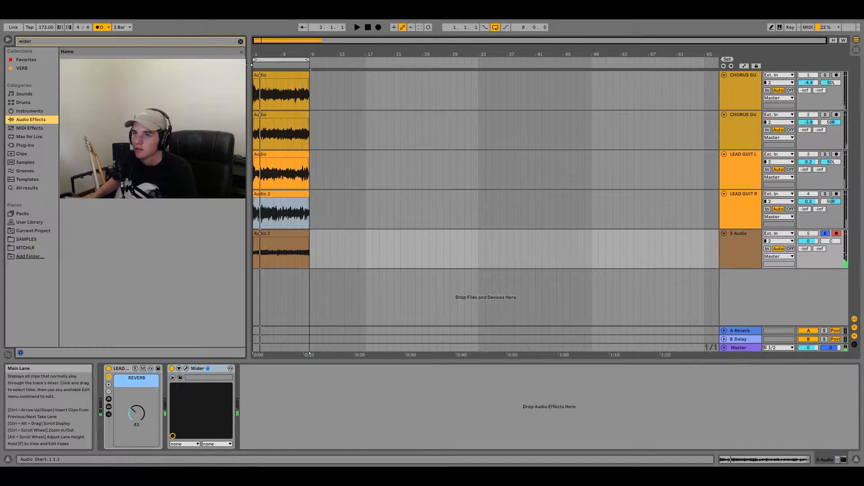
- Add an EQ Eight after Wider on the fifth track and play the track with the full mix
left_click(240, 41)
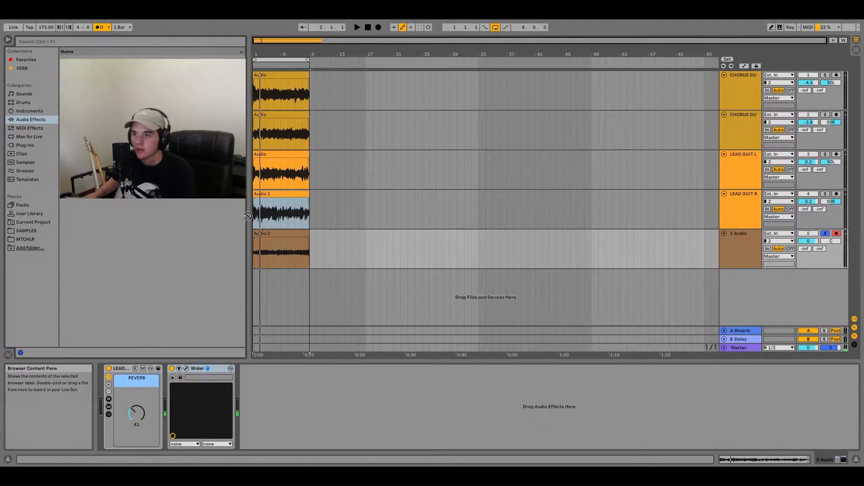
left_click_drag(247, 217, 269, 244)
left_click(825, 233)
key("space")
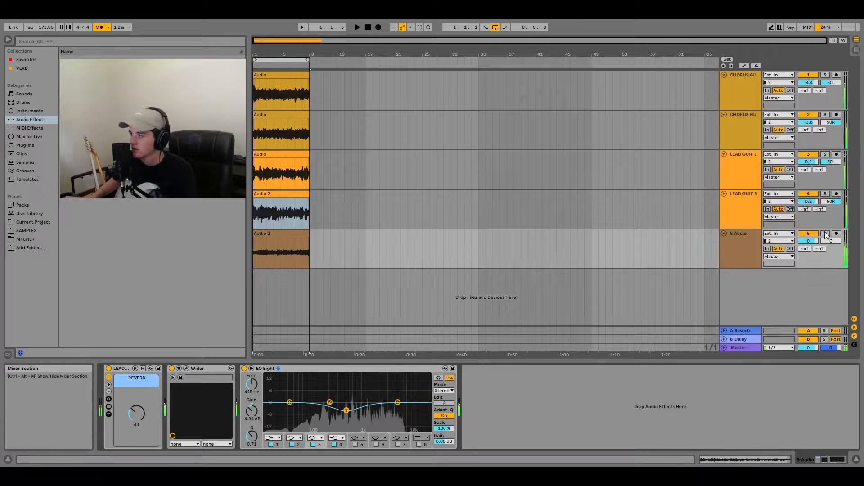
- Shape the fifth track's EQ Eight with a low cut on band 1, a band 3 dip, and band 4 at 6.67 kHz, -2.85 dB
left_click_drag(361, 408, 399, 400)
left_click(276, 438)
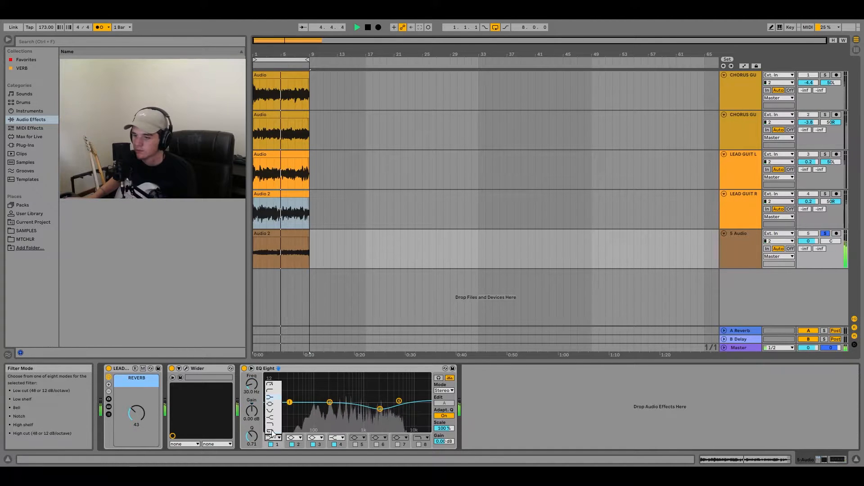
left_click(273, 384)
left_click_drag(290, 409, 331, 402)
left_click_drag(400, 401, 403, 407)
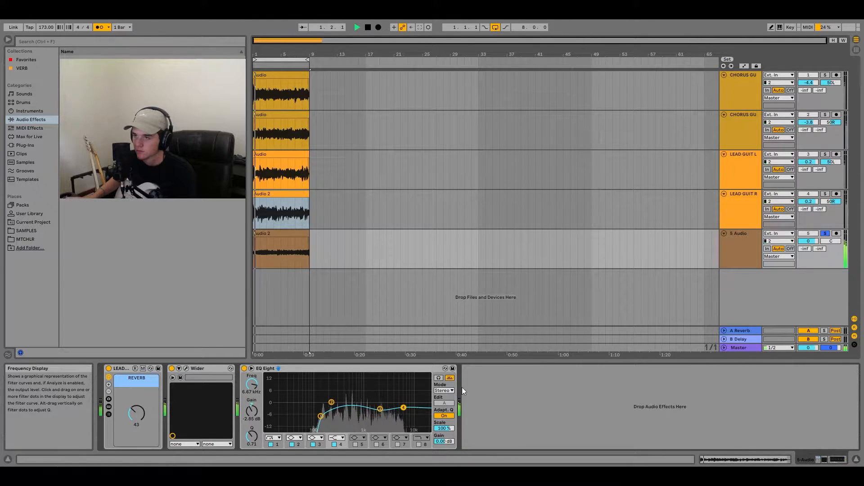
- Unsolo the fifth track and audition it together with the other guitars
left_click(825, 233)
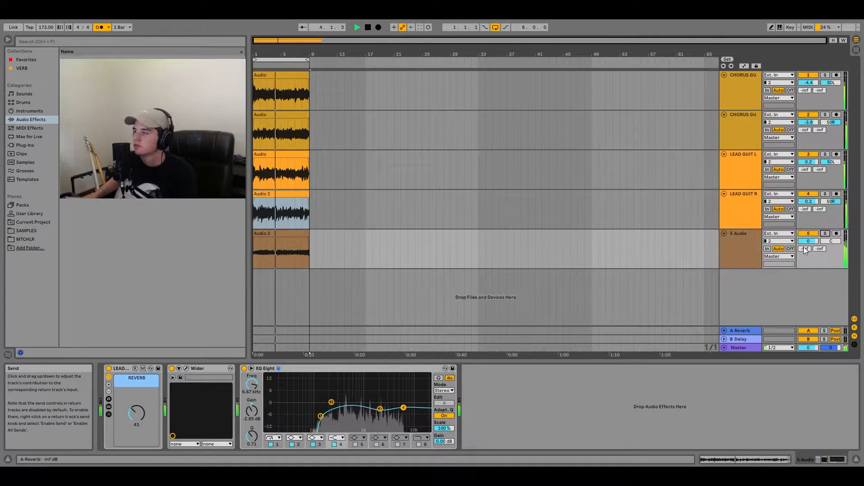
left_click(290, 224)
key("space")
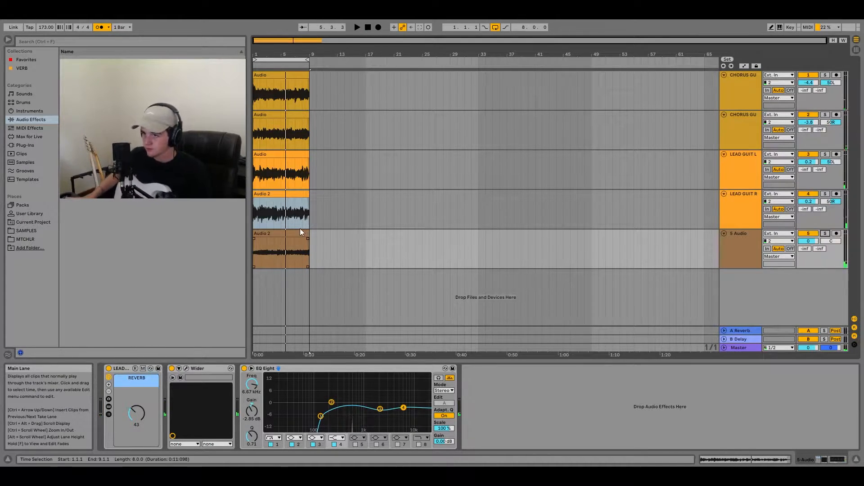
- Turn off the loop and move the clips on all five tracks to start at bar 9
left_click(299, 229)
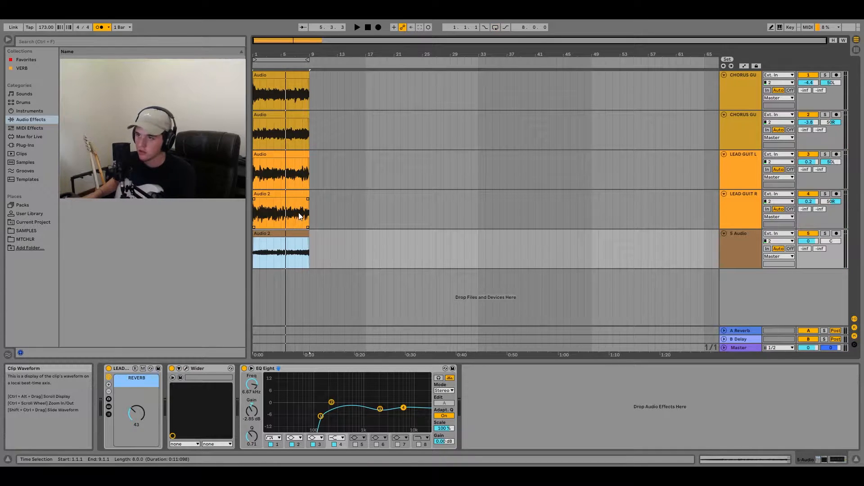
left_click(274, 77, "shift")
left_click_drag(274, 75, 330, 76)
left_click(255, 93)
key("space")
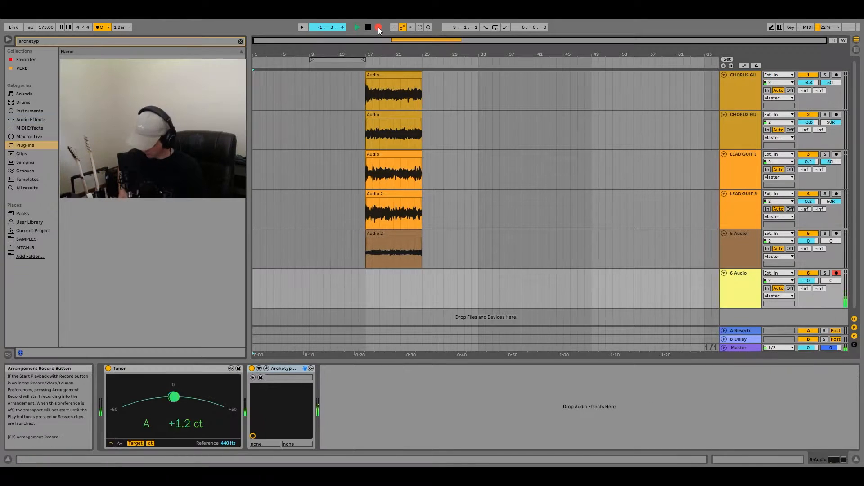
- Record a guitar take from bar 1 on the sixth track with the Archetype Plini amp and trim the clip's end to bar 17
left_click(378, 27)
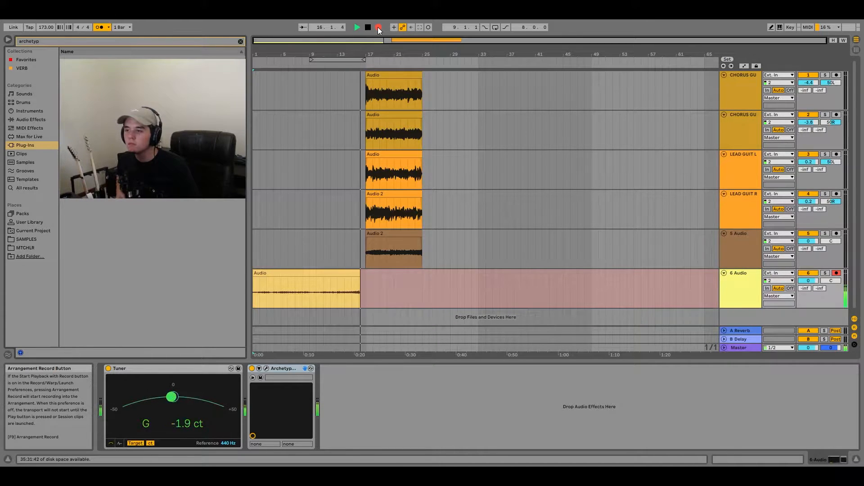
key("space")
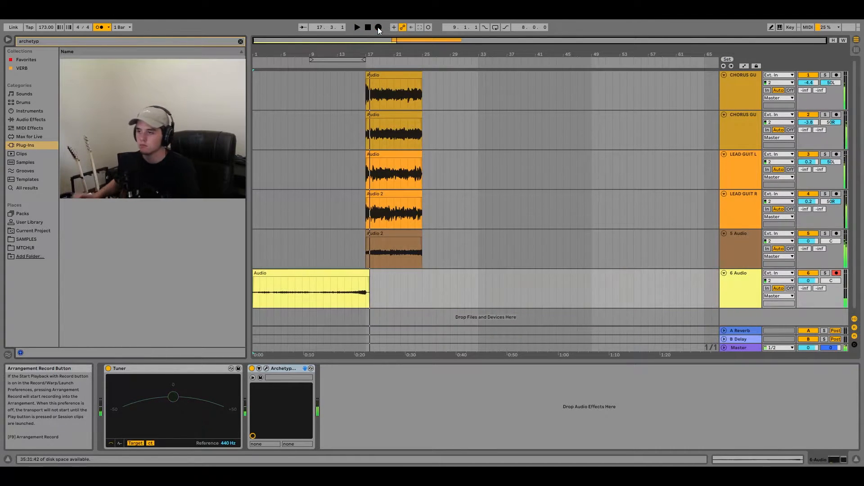
left_click_drag(367, 272, 365, 273)
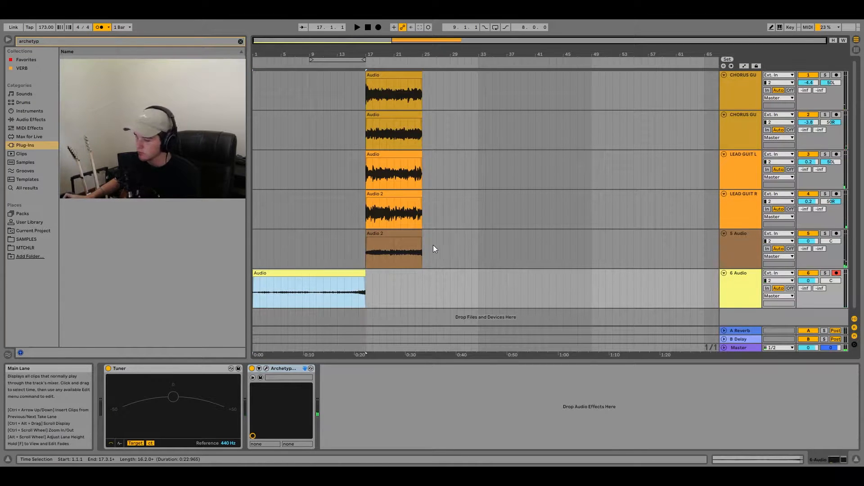
- Duplicate the sixth track, pan the original to 50R and the copy to 50L, and arm the copy for recording
right_click(744, 288)
left_click(773, 127)
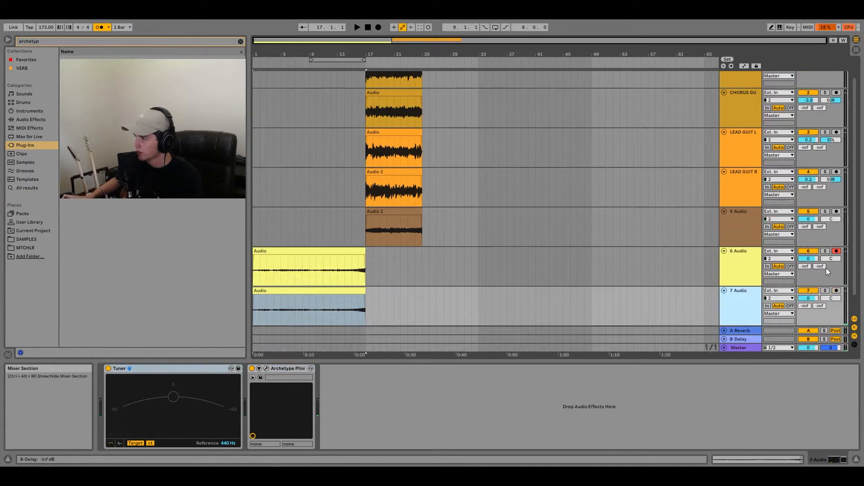
left_click_drag(836, 297, 835, 331)
left_click_drag(831, 260, 832, 257)
left_click(837, 292)
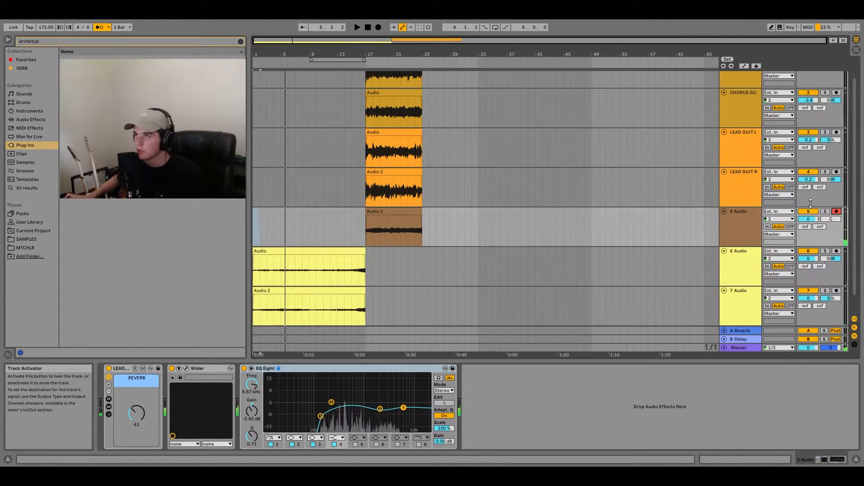
left_click(377, 27)
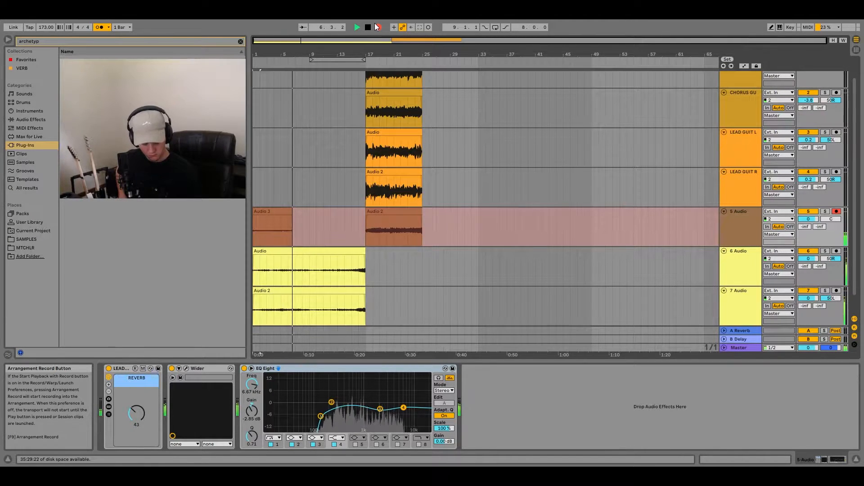
key("space")
key("ctrl+z")
- Record a lead take before the existing clip on the fifth track, align the clips' boundary to bar 17 and play the transition
left_click(376, 27)
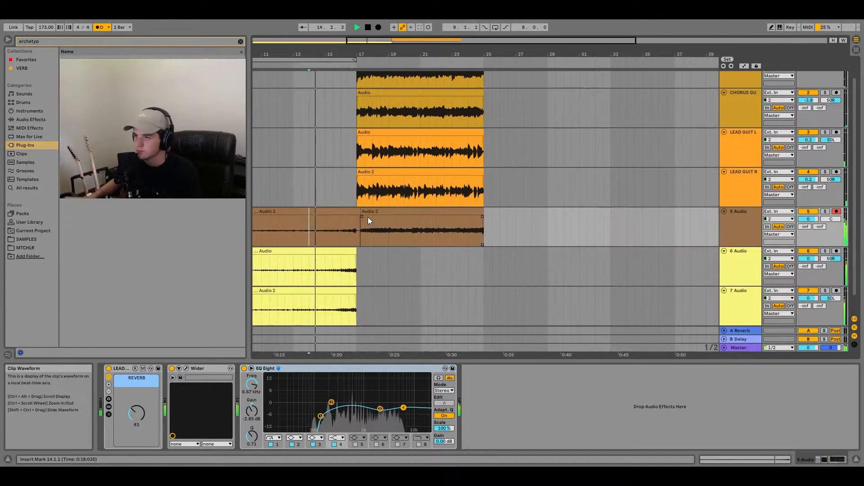
left_click(369, 217)
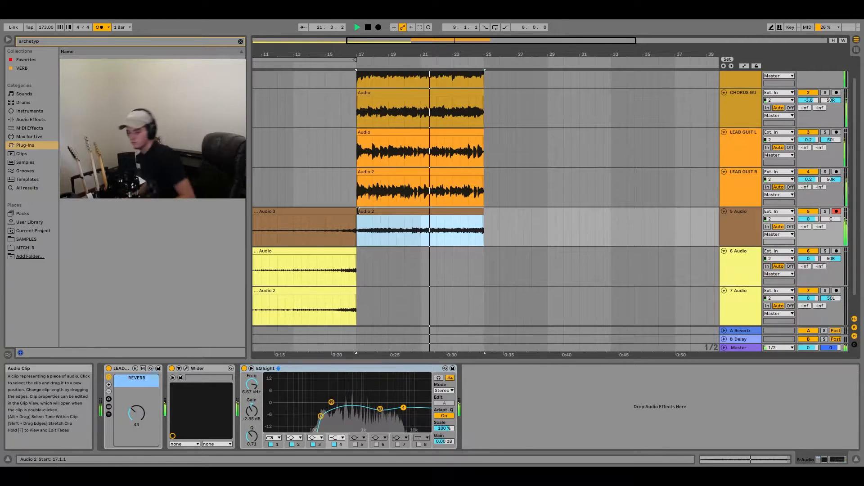
key("space")
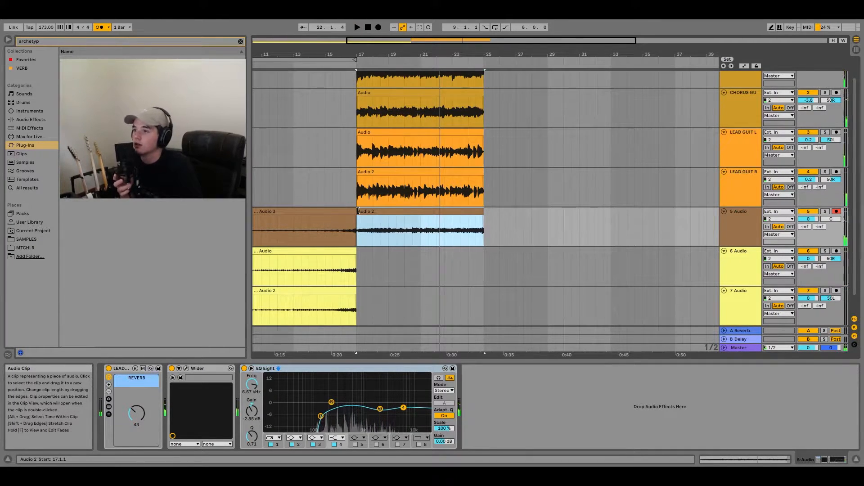
- Disarm the fifth track and clear the browser's search text
key("minus")
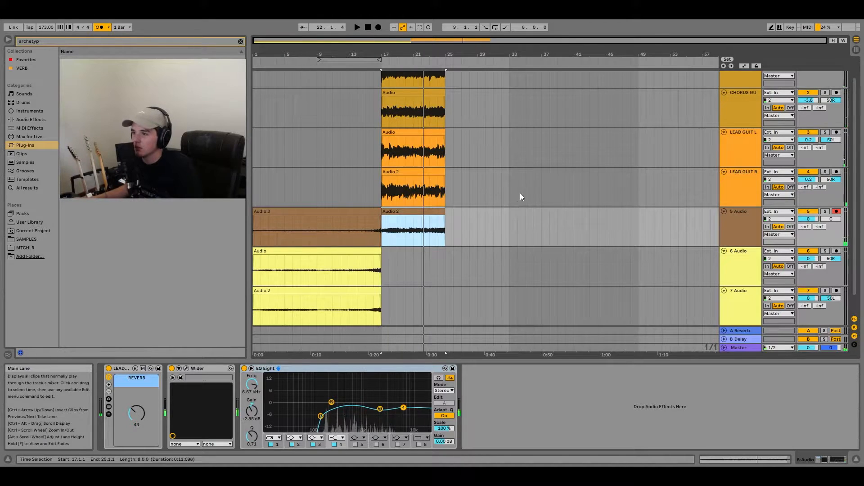
left_click(838, 212)
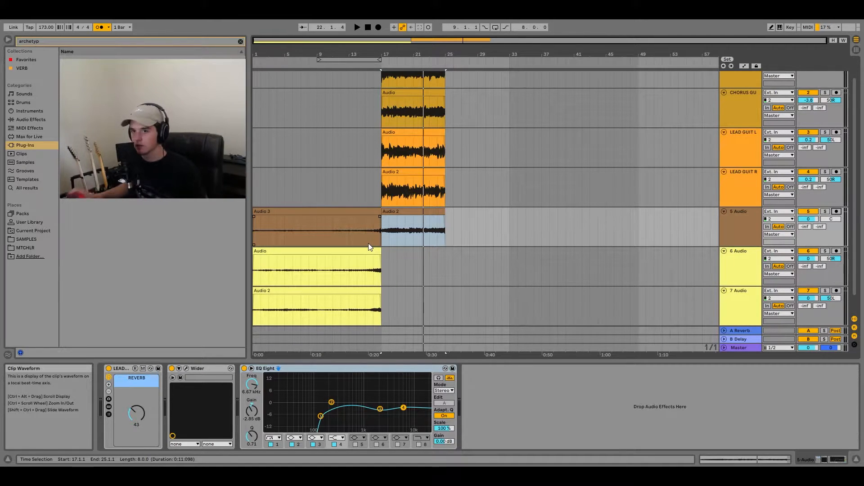
left_click(26, 239)
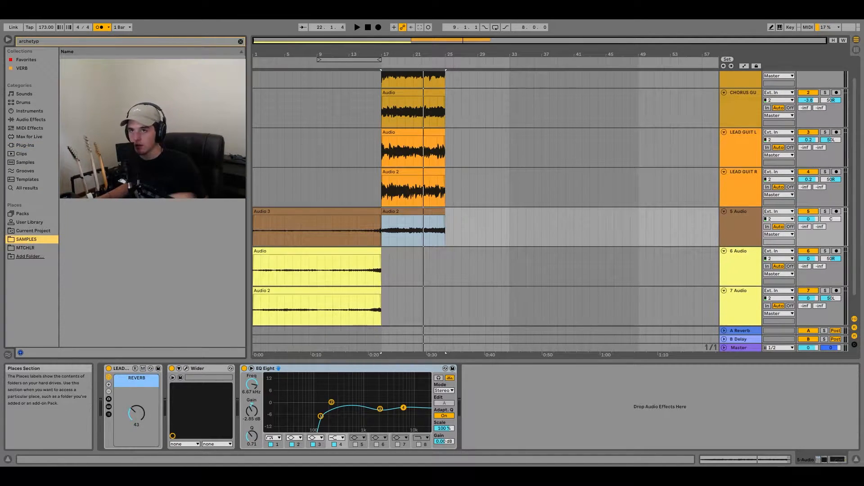
left_click(241, 41)
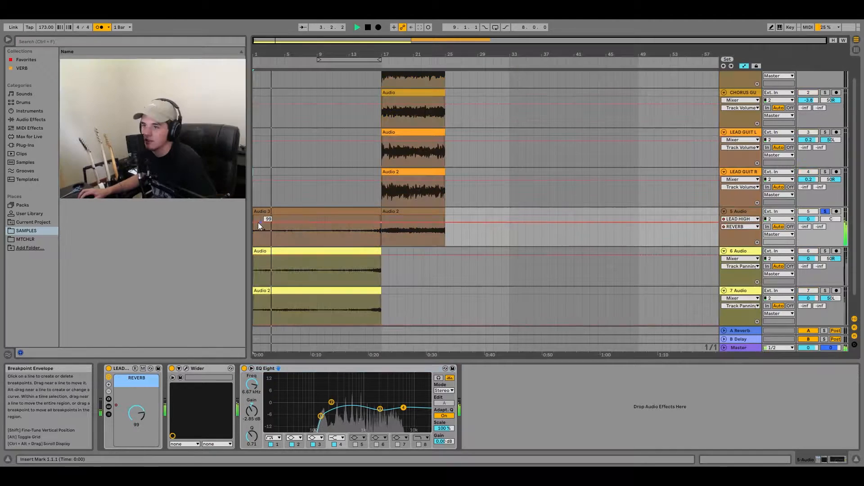
- Automate the fifth track's REVERB macro to fall from 99 at bar 1 to 27 at bar 17, and unsolo the track
left_click_drag(380, 222, 381, 237)
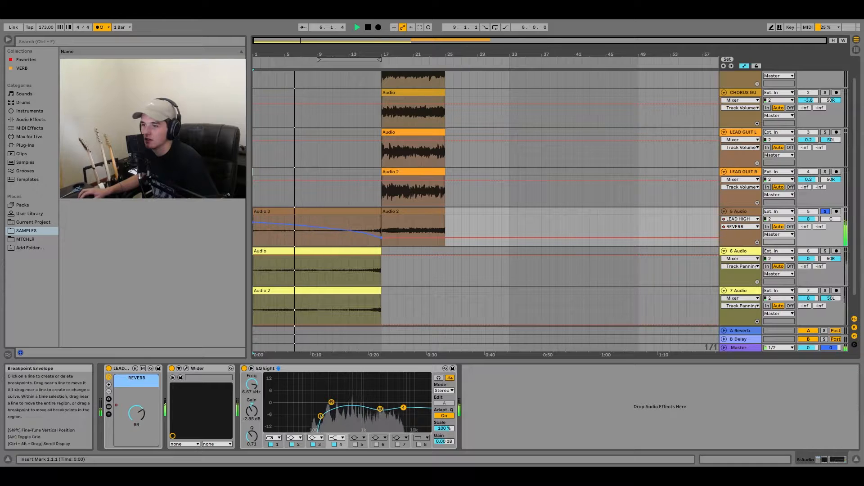
key("space")
left_click(825, 212)
key("space")
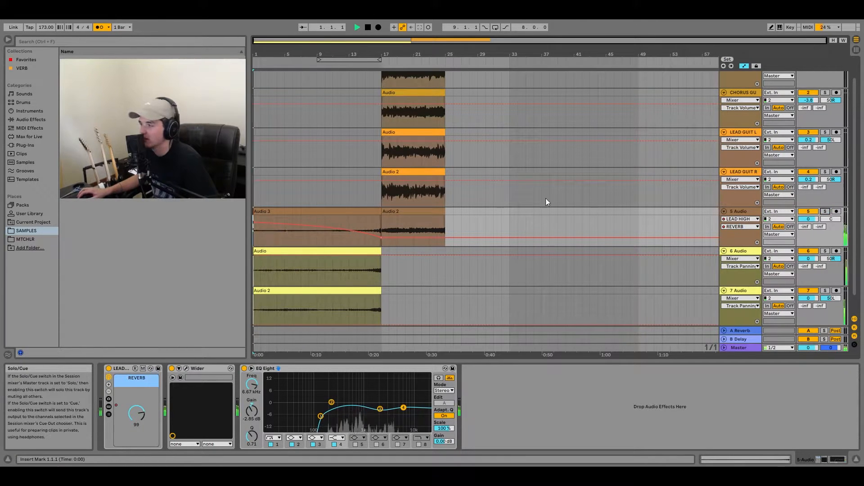
left_click_drag(380, 238, 381, 239)
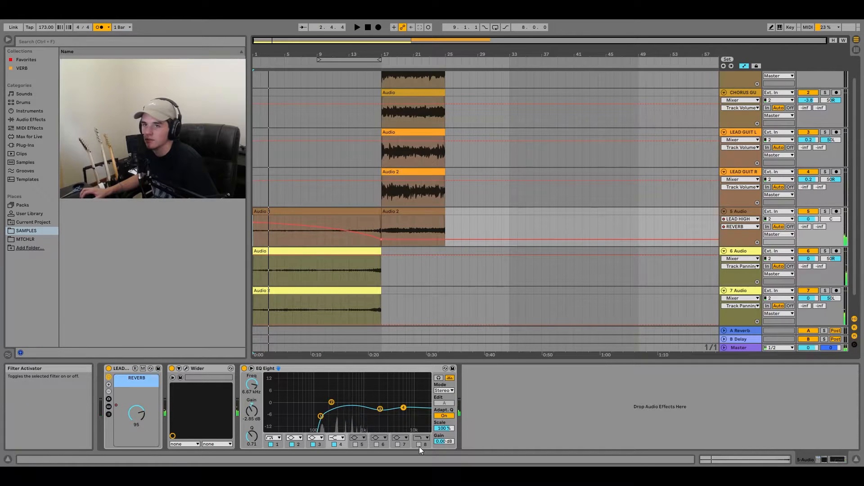
- Add an Auto Filter to the fifth track and automate its frequency to curve upward from about 400 Hz at bar 1 to bar 17
left_click(21, 120)
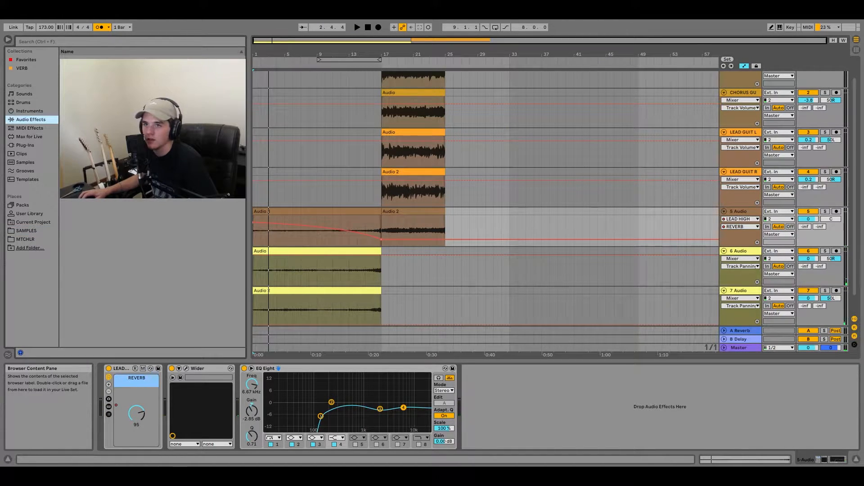
left_click_drag(504, 399, 536, 417)
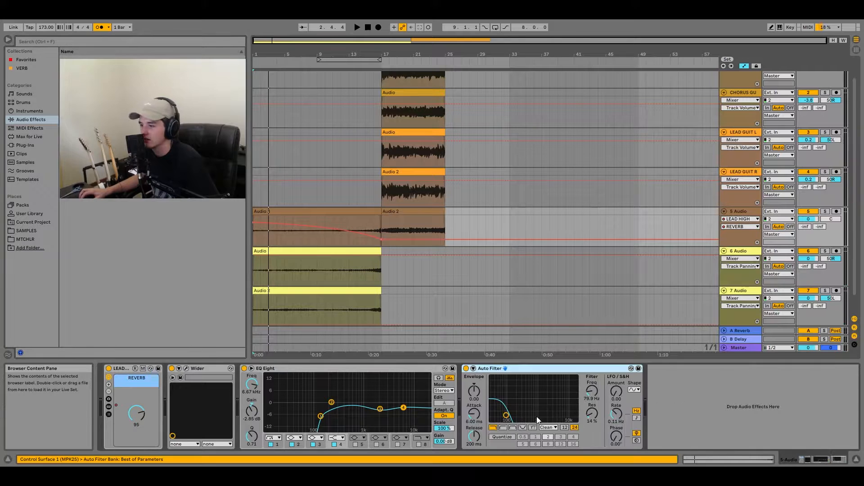
right_click(591, 391)
left_click(603, 397)
left_click_drag(253, 218, 381, 216)
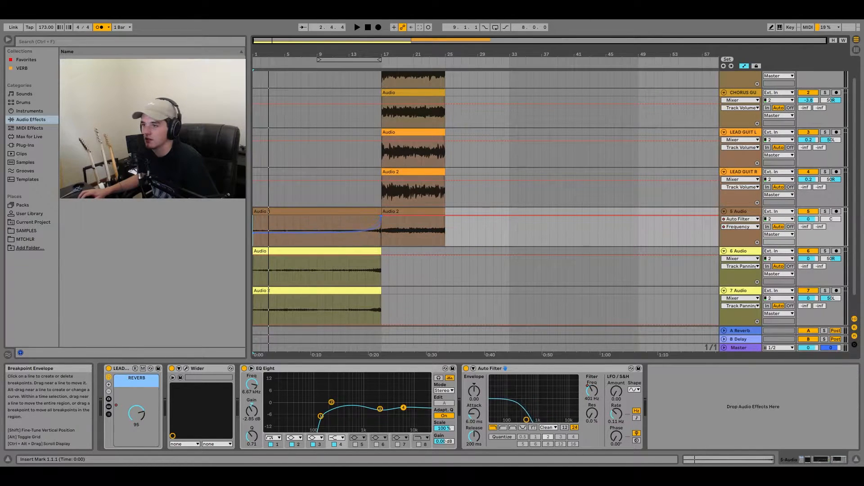
- Raise the filter sweep's starting frequency at bar 1 to about 1.37 kHz and play through the sweep
key("space")
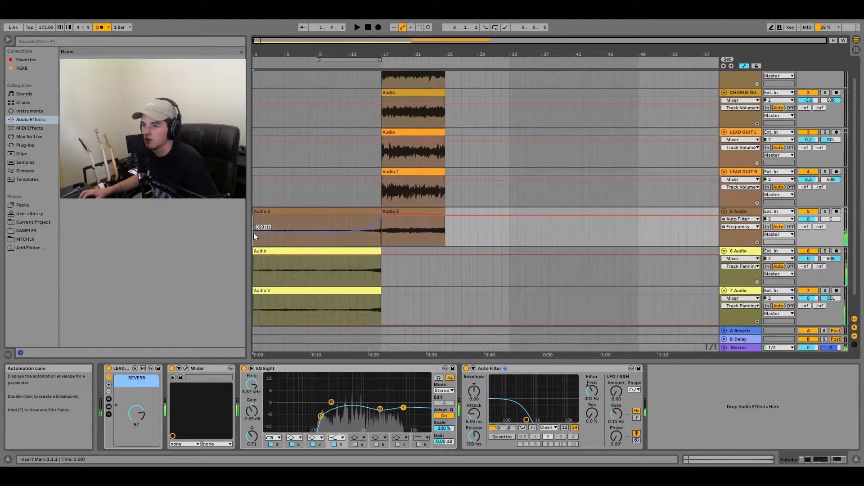
left_click_drag(254, 234, 255, 229)
key("space")
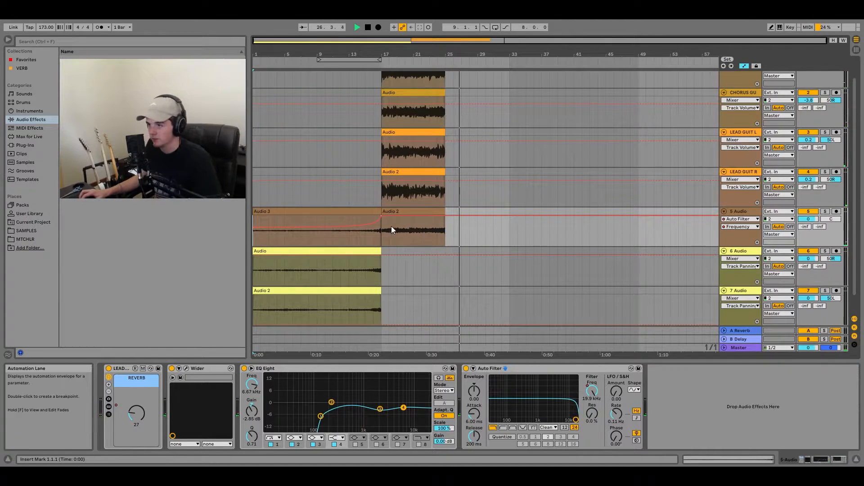
key("space")
- Duplicate the five tracks' clips from bars 17–25 to bar 25 and play across the join
left_click(412, 211)
scroll(403, 167, "up", 1)
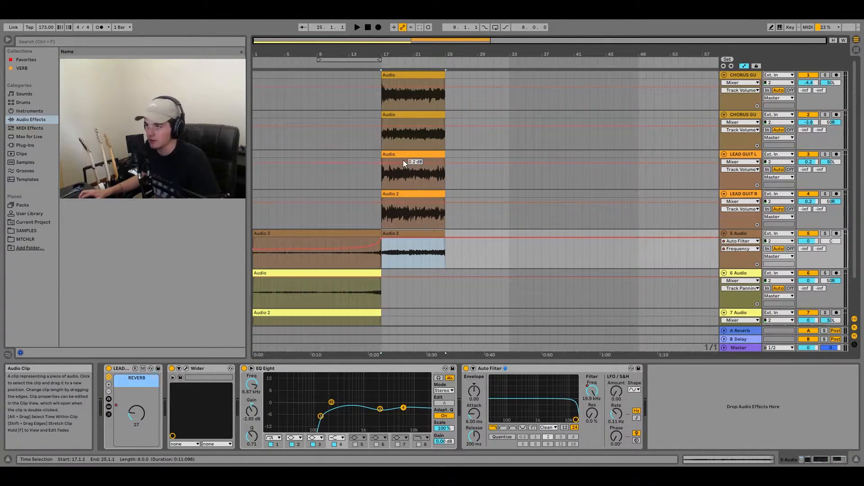
left_click(402, 74, "shift")
key("ctrl+d")
left_click(432, 104)
key("space")
left_click(436, 104)
key("space")
key("space")
scroll(446, 107, "up", 5)
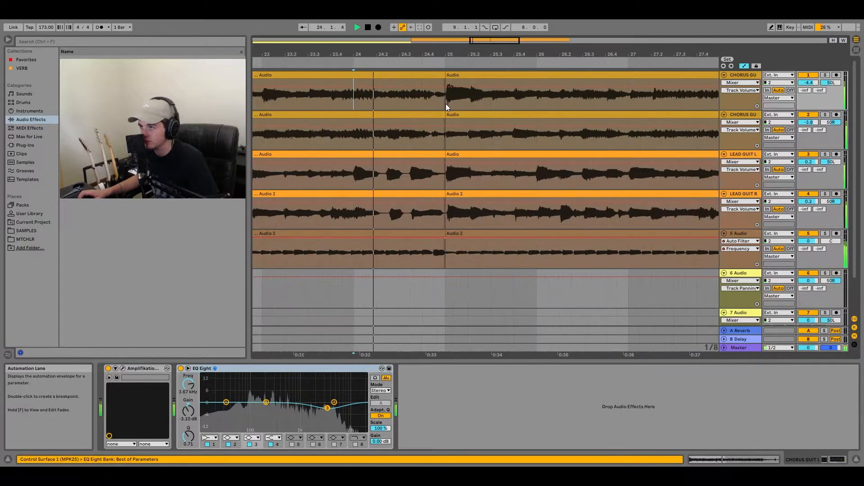
scroll(424, 196, "down", 8)
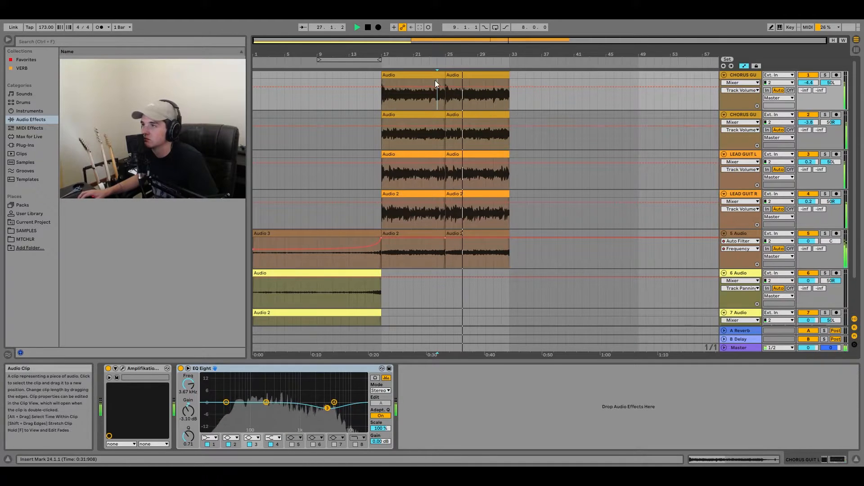
- Extend both chorus guitar tracks' clips to about bar 35, splitting the first track's clip at bars 33 and 25
left_click_drag(445, 83, 542, 81)
left_click(508, 104)
key("ctrl+e")
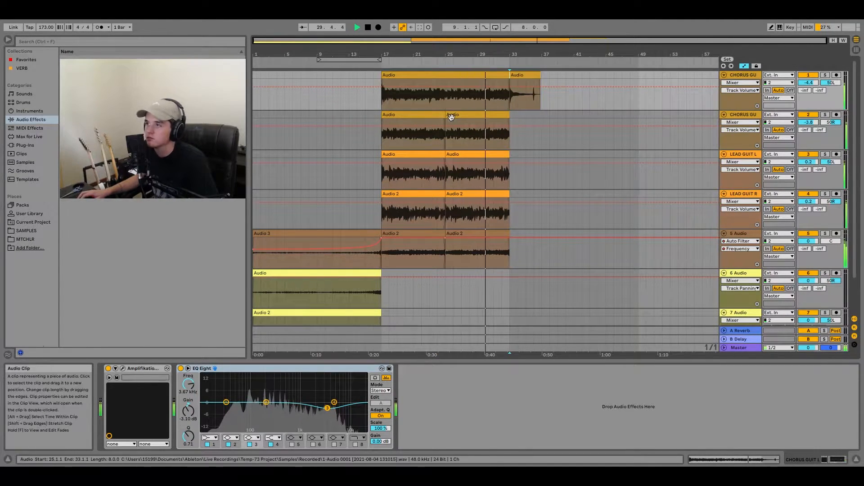
left_click(444, 103)
key("ctrl+e")
left_click(445, 84)
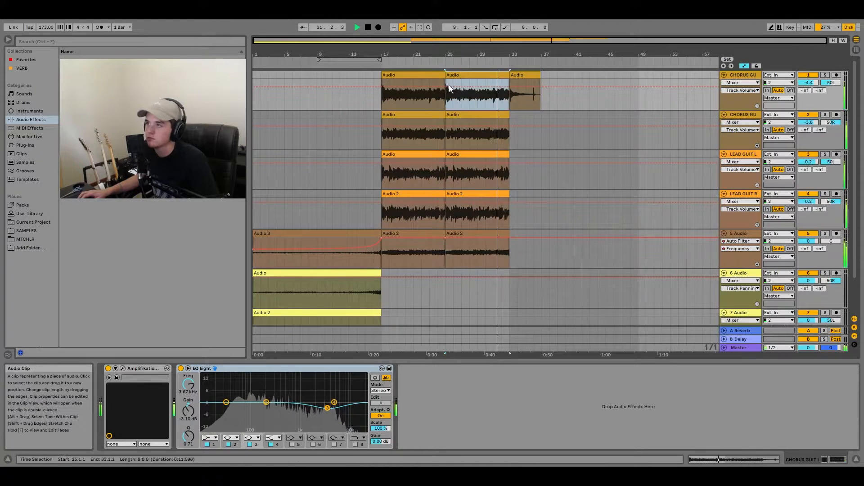
left_click_drag(509, 117, 528, 118)
left_click_drag(539, 80, 526, 80)
- Hide the automation lanes and add fade-outs from about bar 33 to the ends of both chorus guitar clips
left_click(745, 67)
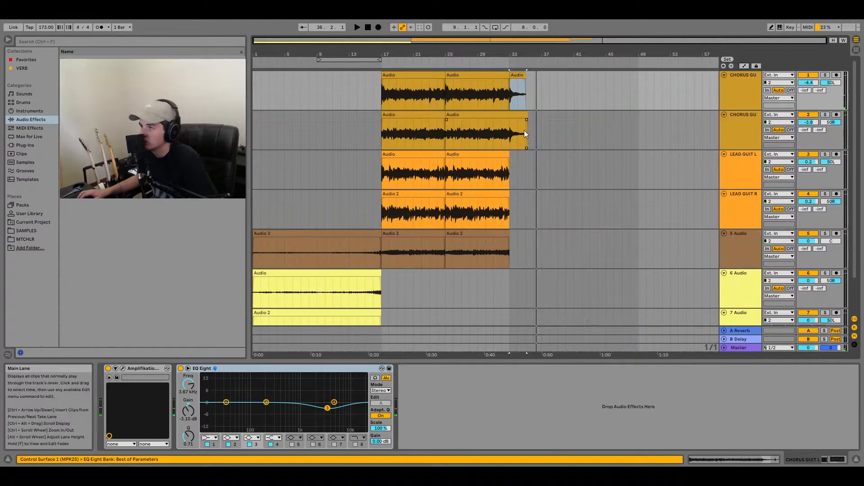
left_click_drag(526, 120, 506, 120)
left_click_drag(525, 81, 502, 79)
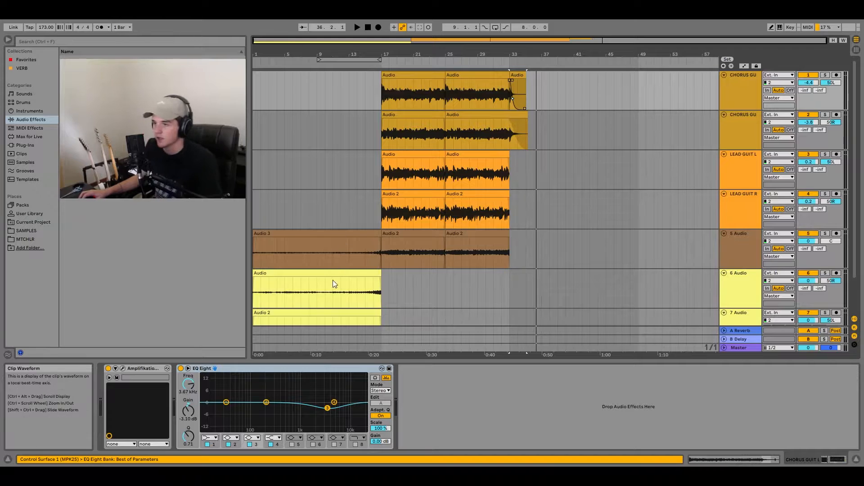
- Copy the sixth and seventh tracks' clips from bar 1 to bar 33 and play the pasted section
scroll(332, 283, "down", 2)
left_click(334, 265)
left_click(339, 270, "shift")
key("ctrl+c")
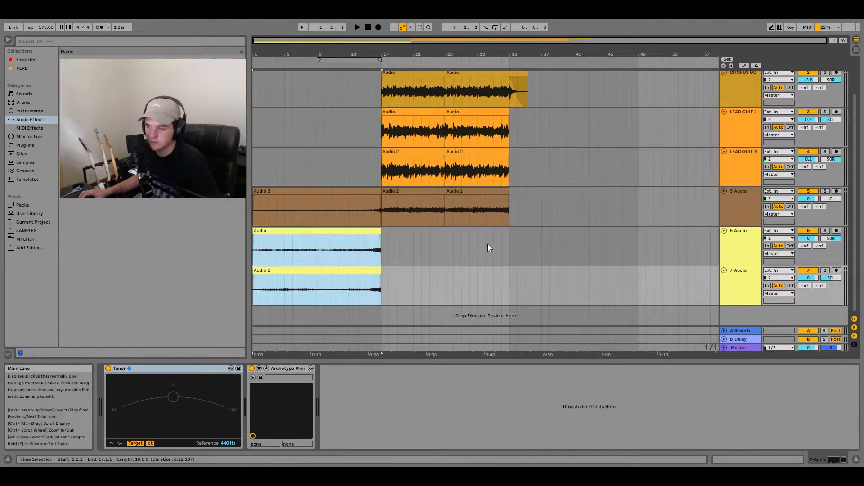
left_click(512, 244)
key("ctrl+v")
key("space")
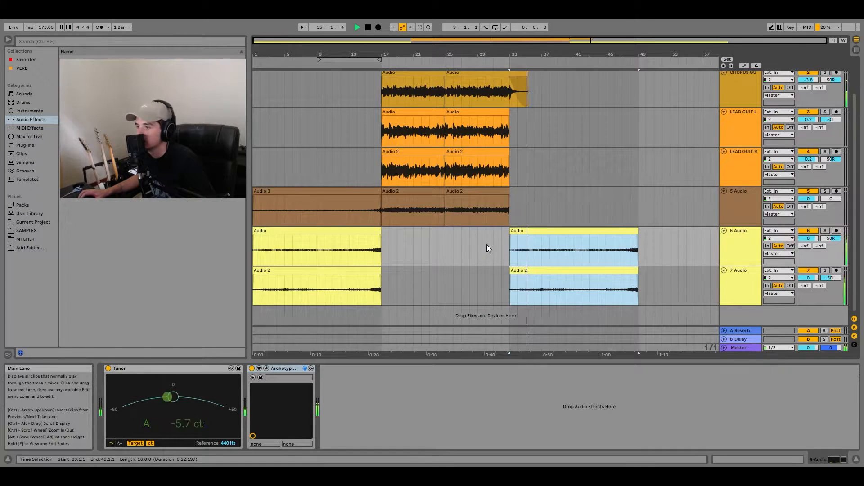
key("space")
- Record a LEAD GUIT R take from bar 33 and place a take on LEAD GUIT L at the same bar
left_click(503, 245)
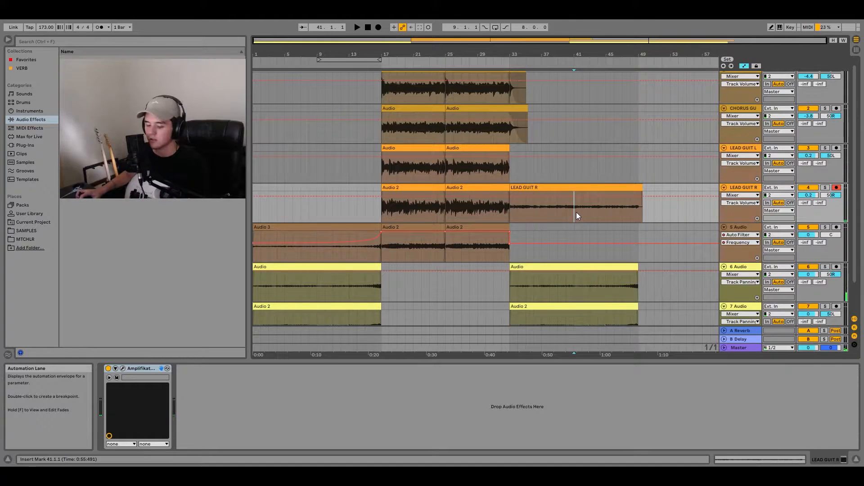
key("ctrl+e")
left_click_drag(590, 187, 526, 155)
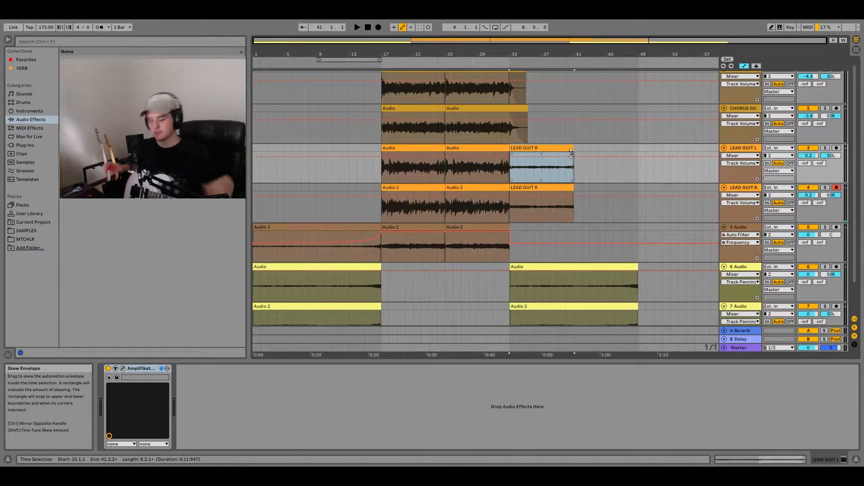
- Play from bar 32 and duplicate the new clips on both lead guitar tracks to bar 41
left_click(503, 177)
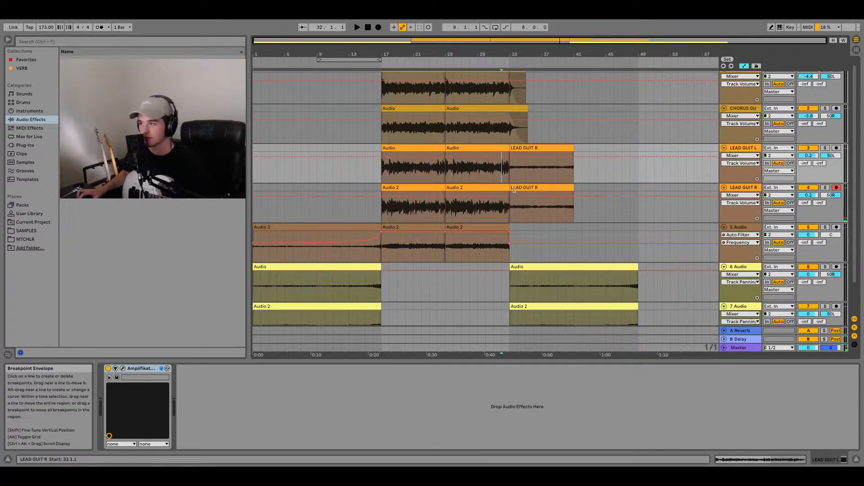
key("space")
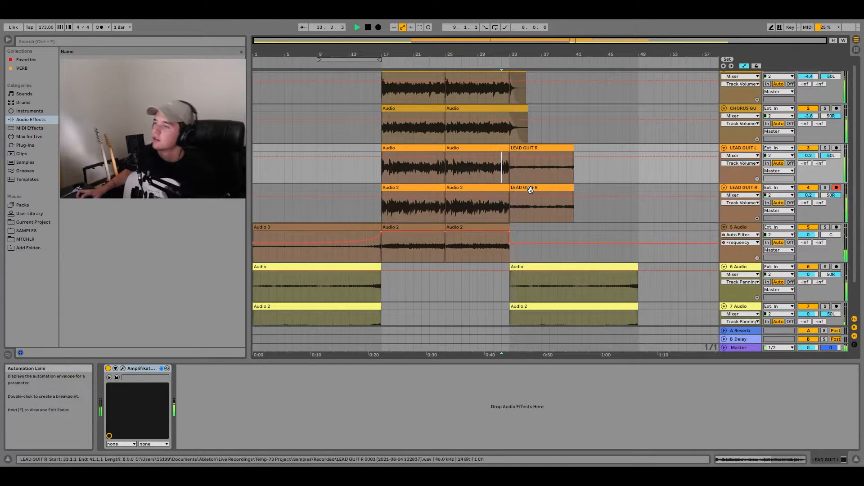
left_click_drag(530, 187, 530, 156)
key("ctrl+d")
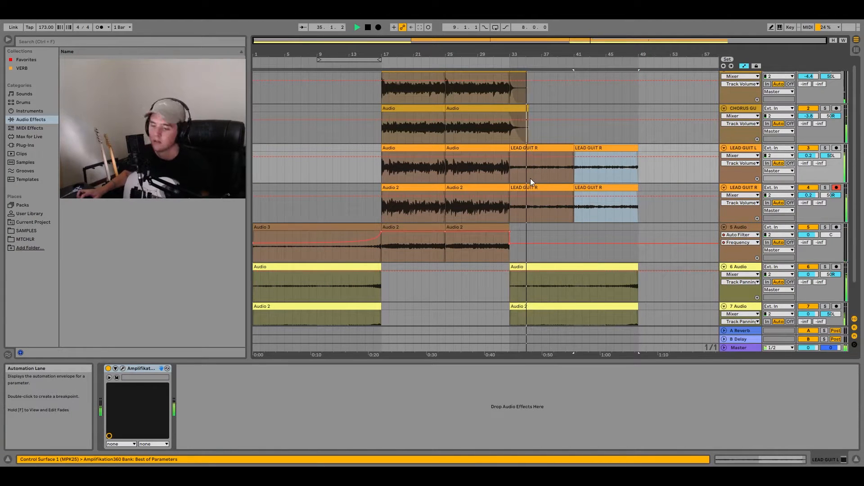
- Record a guitar take on the fifth track from bar 33 and trim the clip's end to bar 49
left_click(513, 255)
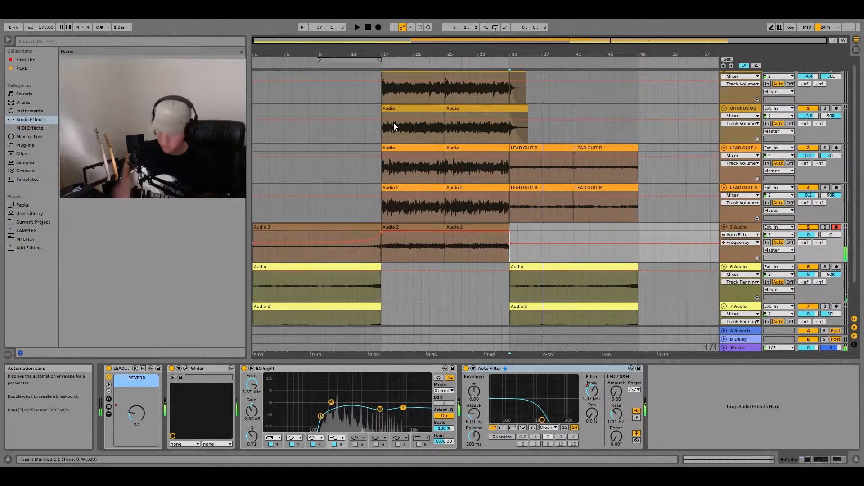
left_click(377, 26)
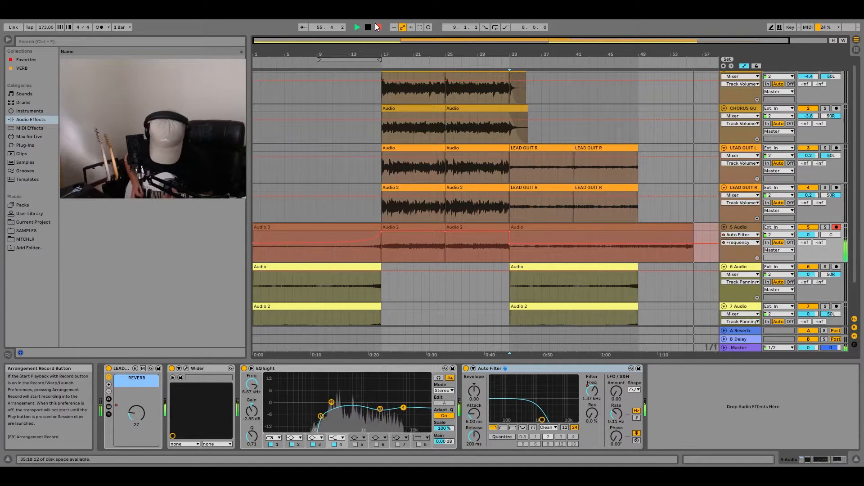
key("space")
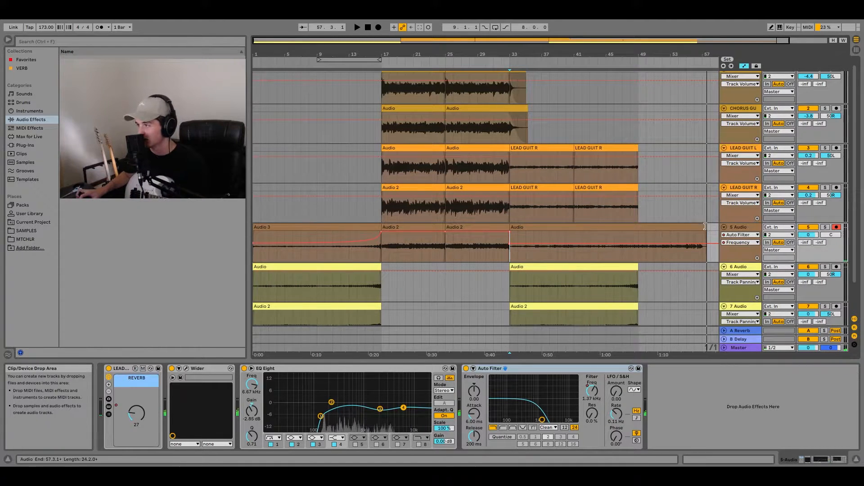
left_click_drag(706, 228, 700, 228)
- Record takes from bar 49 on both lead guitar tracks, trim their ends to bar 57, and arm the fifth track
left_click(380, 27)
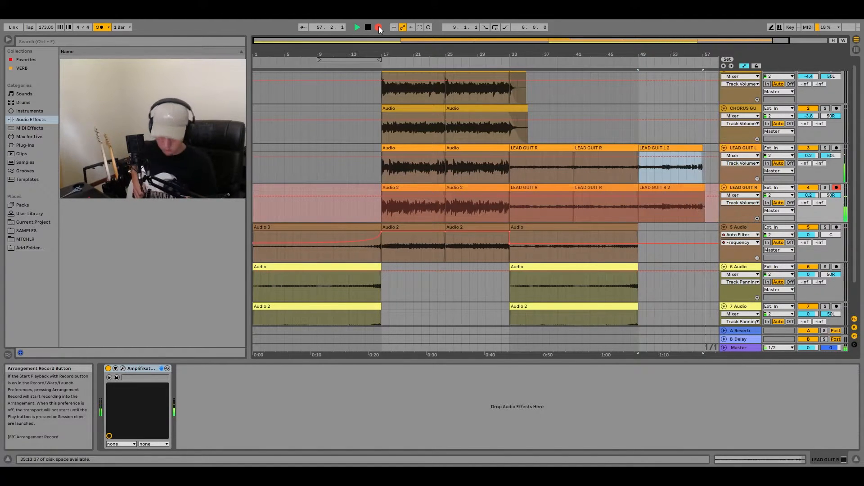
left_click(379, 26)
left_click(699, 198)
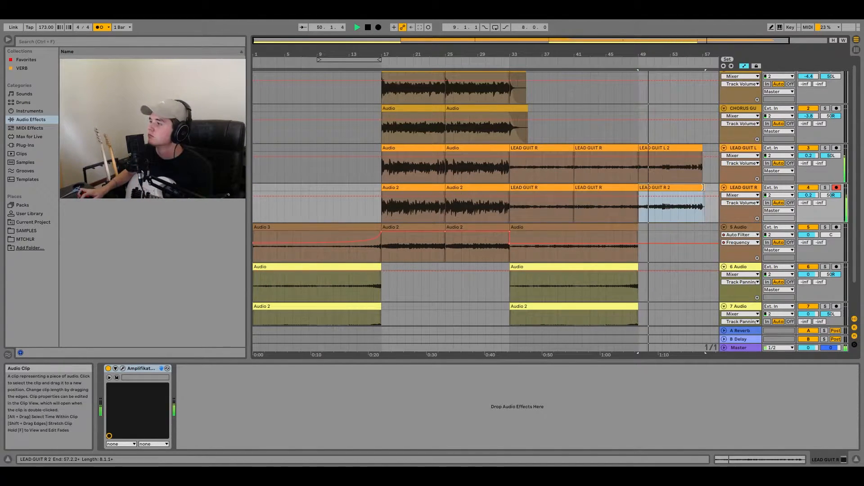
left_click(836, 227)
key("space")
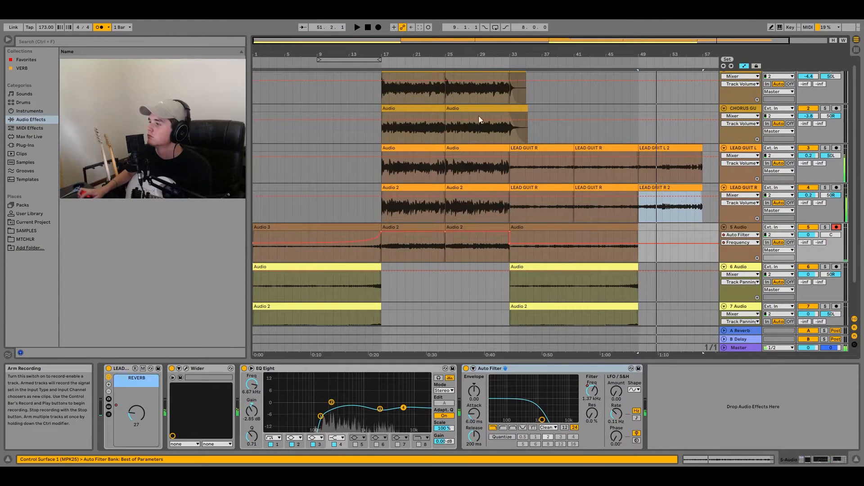
left_click(382, 26)
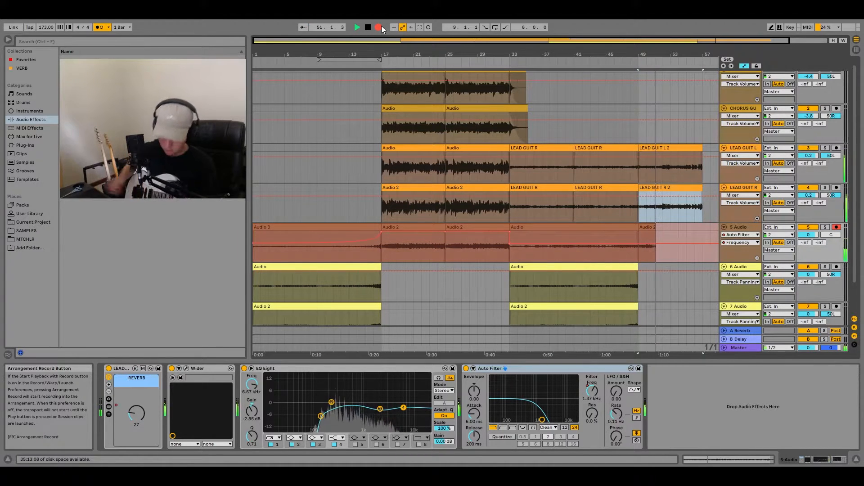
key("space")
key("ctrl+z")
- Record a guitar take on the fifth track from bar 49 to about bar 57
left_click(382, 26)
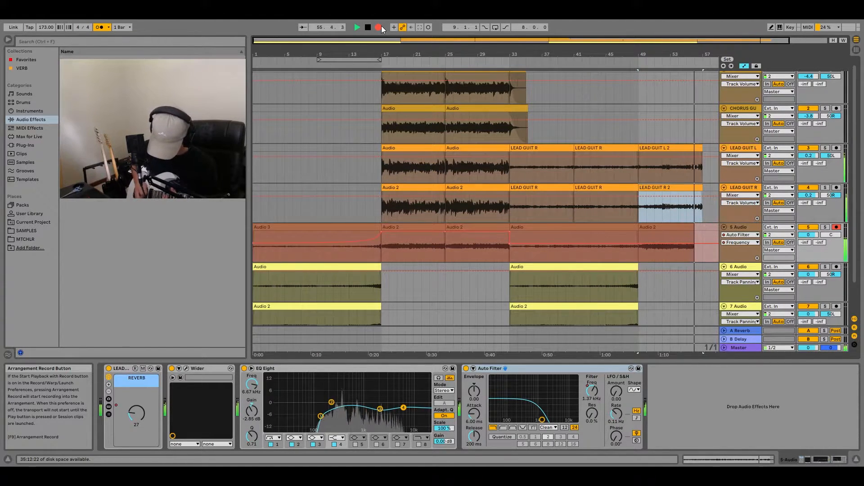
key("space")
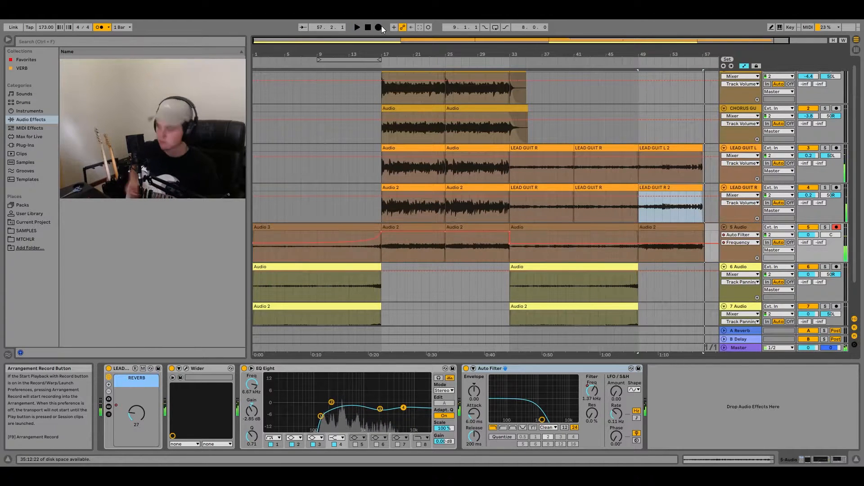
- Trim the fifth track's last clip to bar 57 and duplicate the first eight bars from bar 33 on tracks 6 and 7 to bar 41
left_click(701, 229)
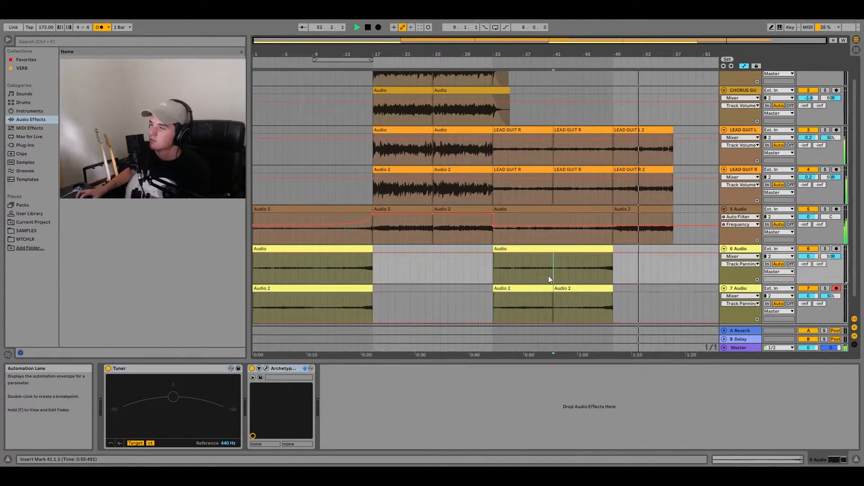
left_click(538, 288)
left_click(534, 248, "shift")
key("Right")
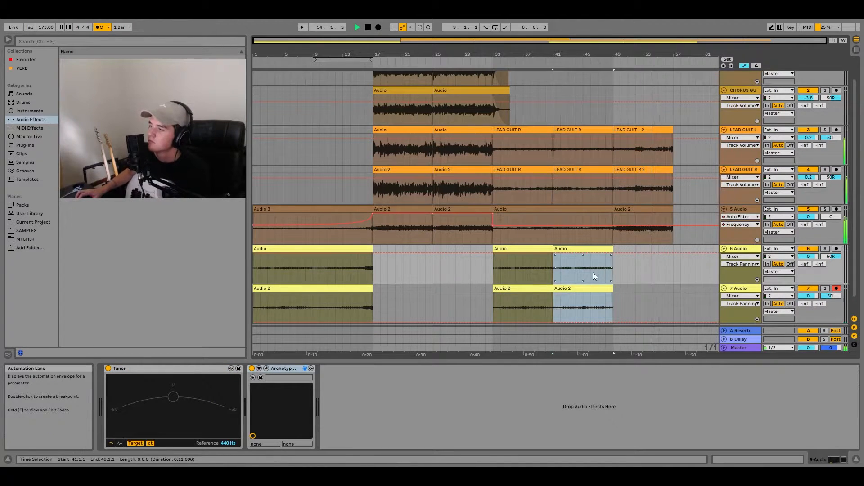
- Copy the chorus clips of bars 17 to 33 on tracks 1 to 5 and paste them at bar 57
left_click(414, 242)
scroll(441, 193, "up", 1)
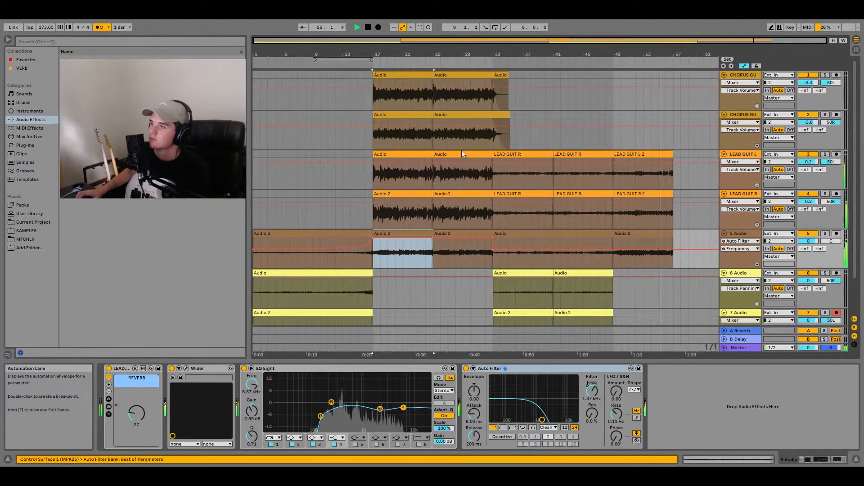
left_click(479, 73, "shift")
key("ctrl+c")
left_click(672, 82)
key("ctrl+v")
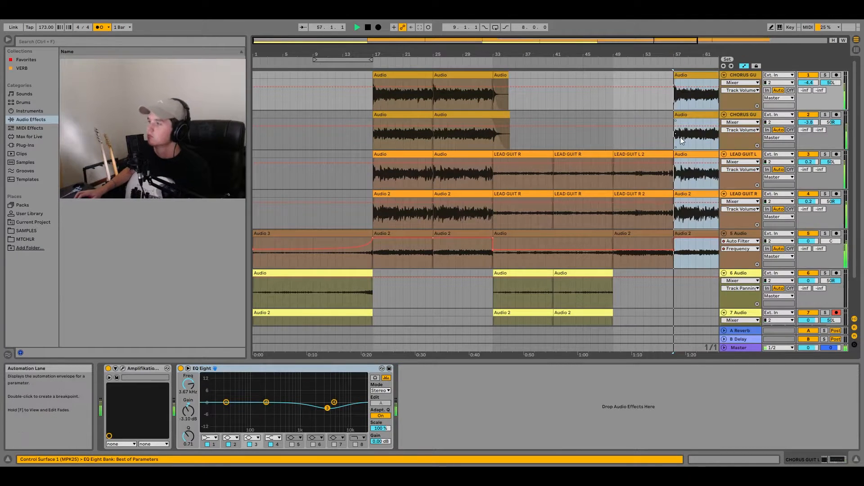
scroll(666, 153, "down", 2)
scroll(544, 249, "down", 1)
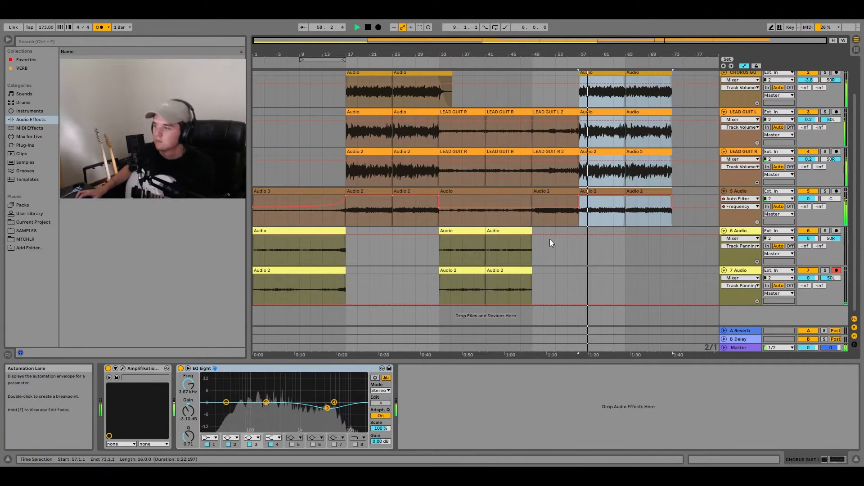
- Duplicate bars 33 to 73 across all seven tracks so the copy starts at bar 73
left_click(467, 271)
scroll(625, 172, "up", 1)
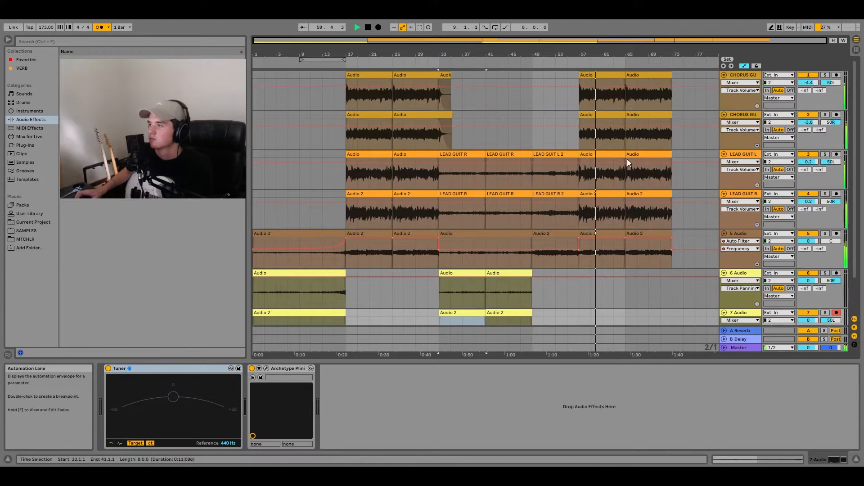
left_click(658, 75, "shift")
key("ctrl+d")
scroll(401, 280, "down", 2)
scroll(358, 285, "down", 2)
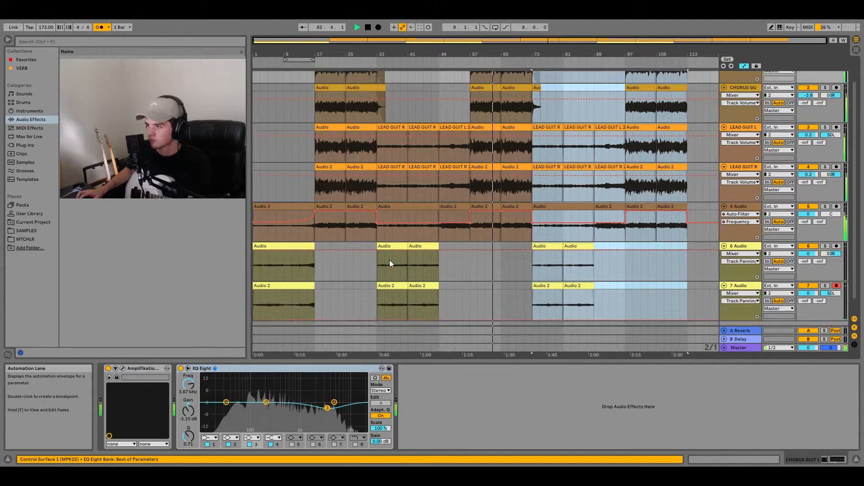
- Play the arrangement from bars 17, 33 and 49 to check the chorus and the sections following it
key("space")
left_click(255, 299)
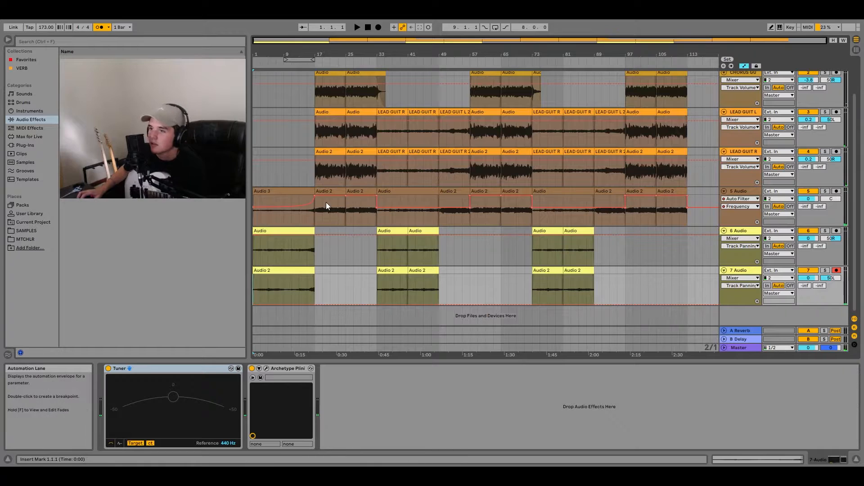
left_click(316, 179)
key("space")
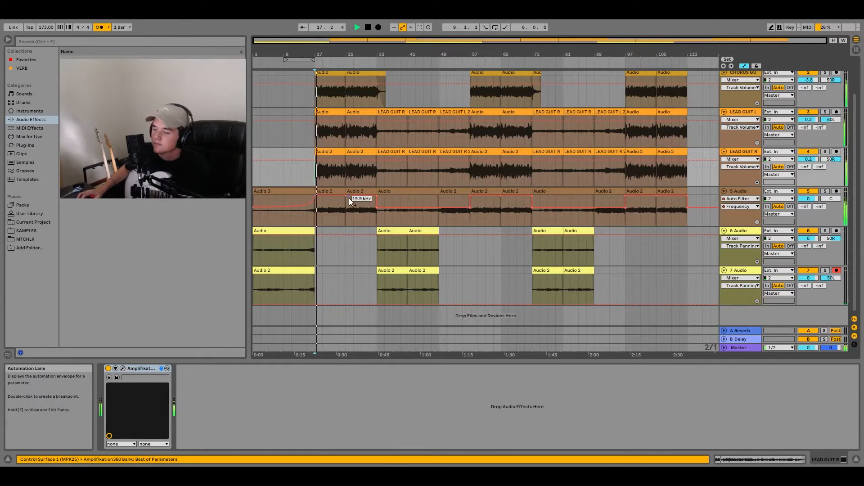
key("space")
left_click(376, 214)
key("space")
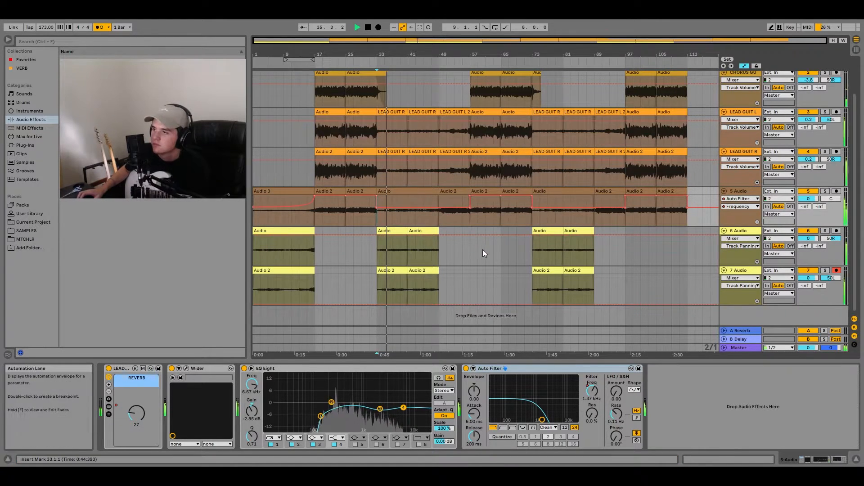
left_click(471, 229)
left_click(439, 250)
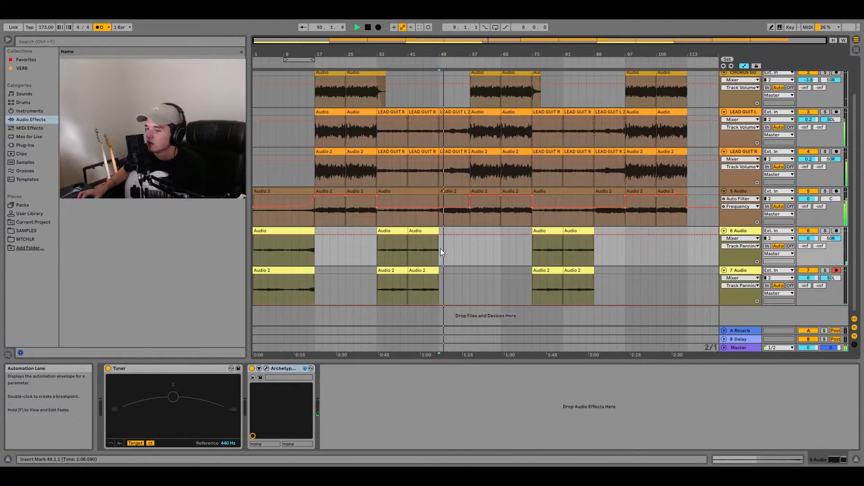
key("space")
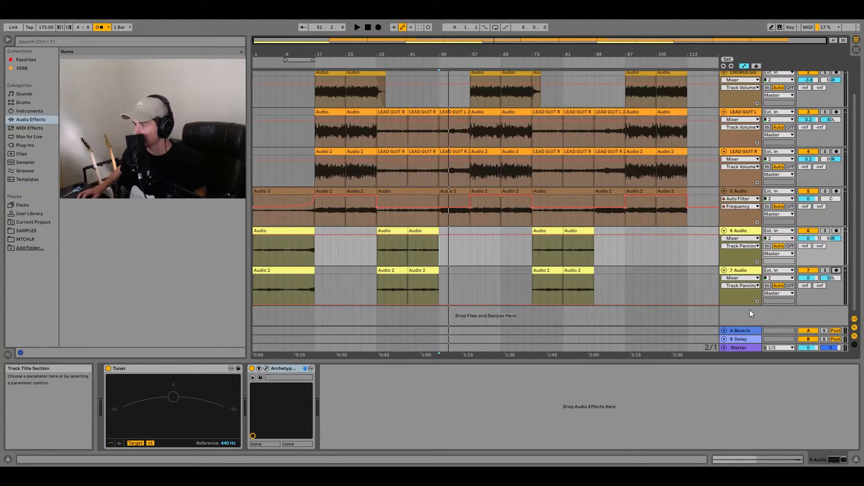
- Add a new audio track below track 7 and arm it for recording
left_click(738, 181)
left_click(736, 269)
left_click(738, 231)
left_click(739, 180)
key("ctrl+t")
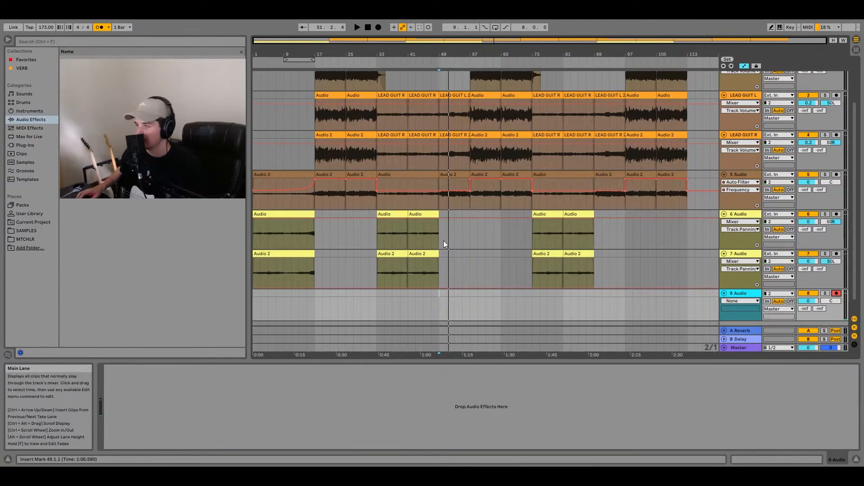
- Record takes on the eighth track, one from bar 1 to about bar 18 and further ones from bar 17 on
left_click(379, 28)
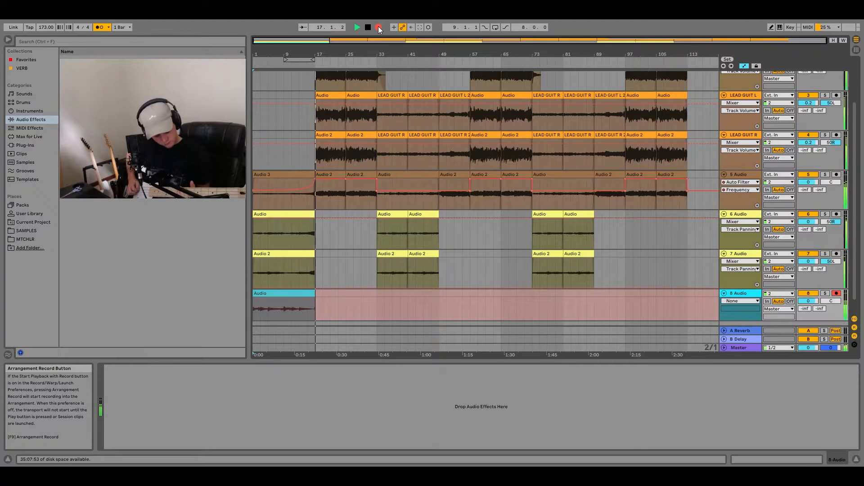
key("space")
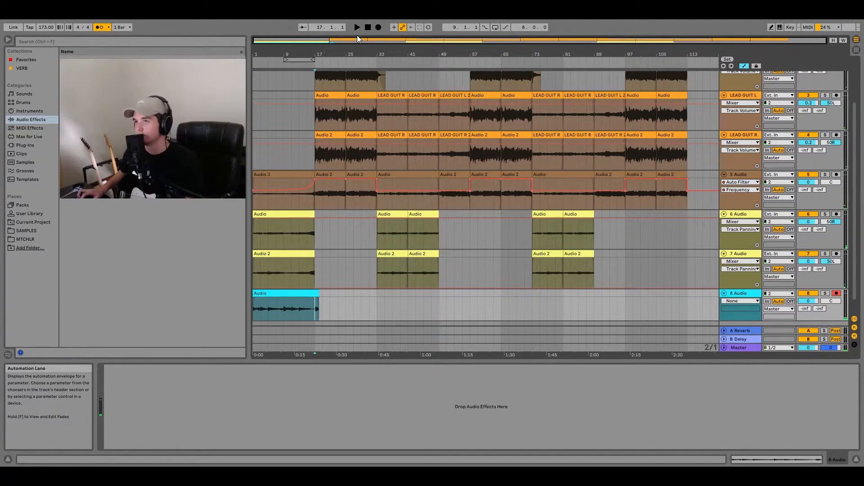
left_click(379, 27)
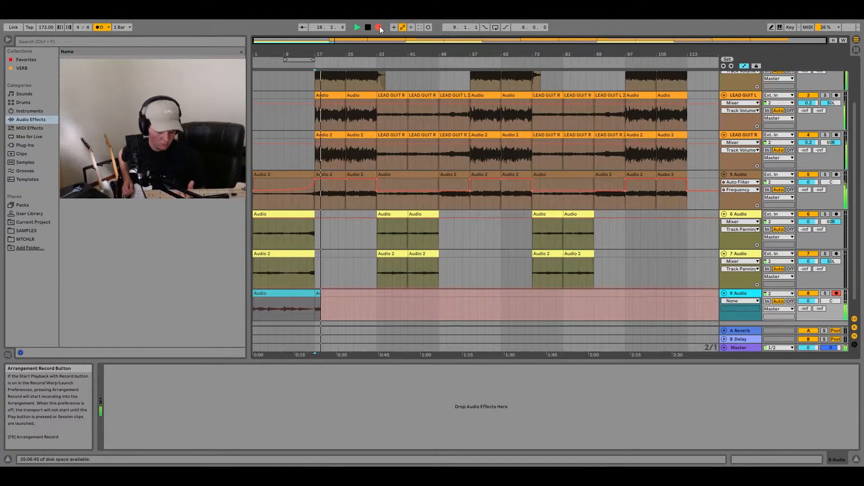
key("space")
left_click(379, 27)
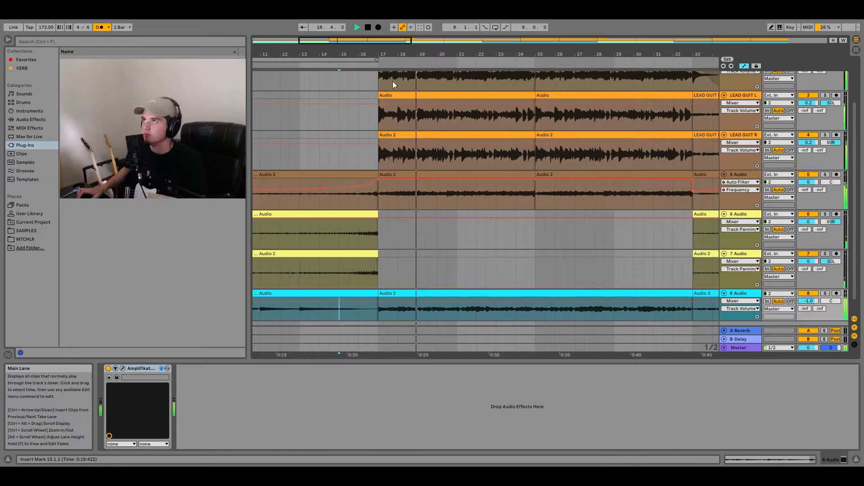
- Turn off the metronome during playback, stop, and look over the full arrangement
left_click(104, 27)
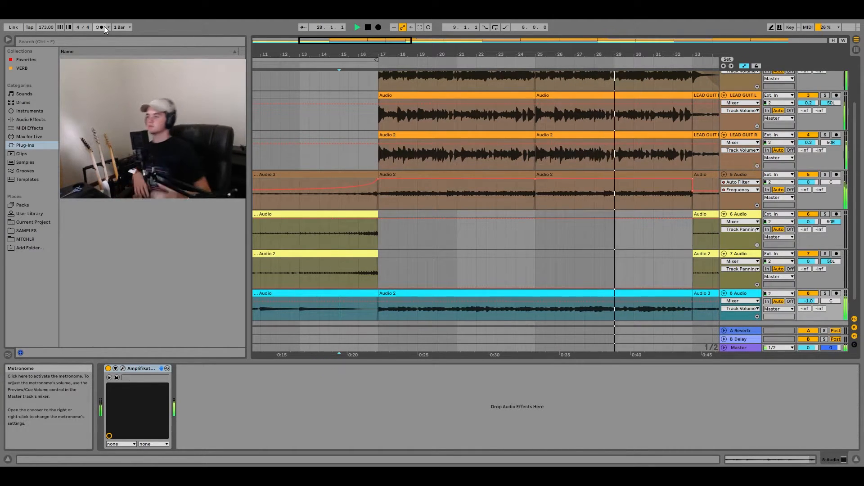
key("space")
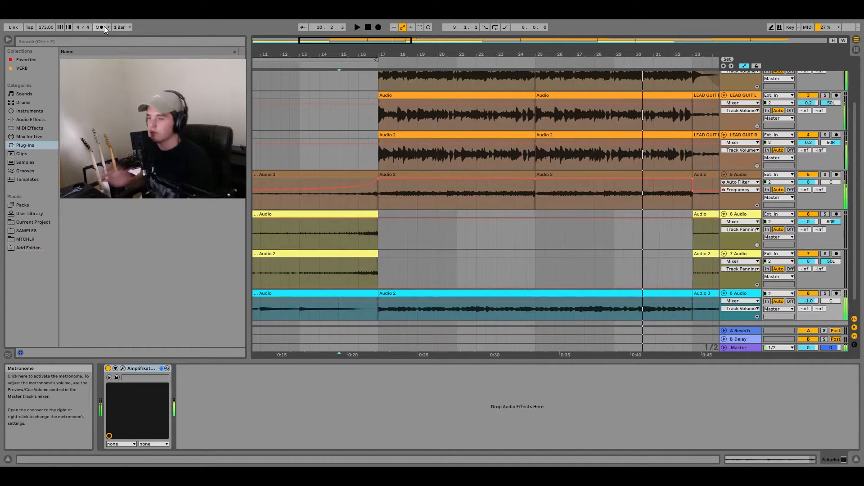
scroll(468, 151, "down", 5)
scroll(468, 151, "up", 2)
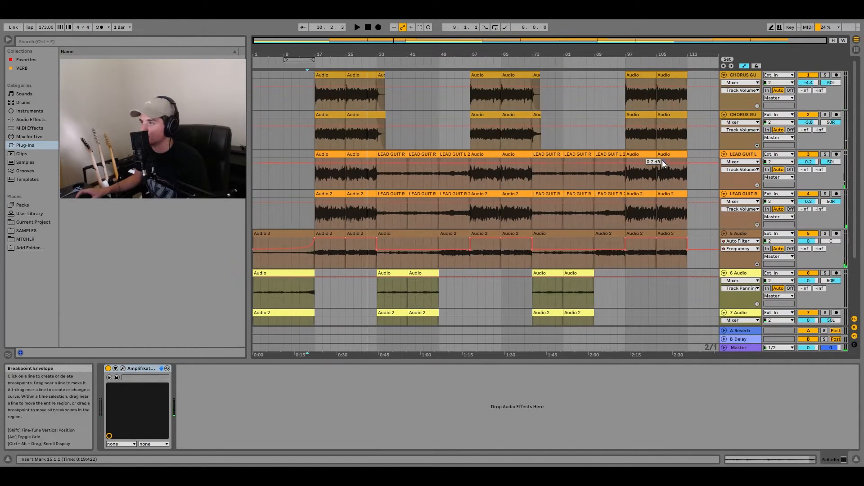
scroll(375, 199, "down", 3)
scroll(476, 231, "up", 1)
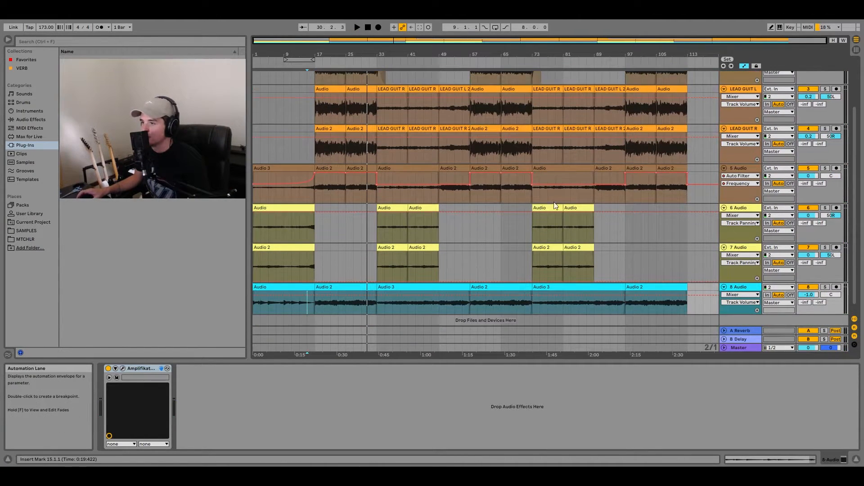
scroll(585, 180, "up", 4)
scroll(643, 270, "down", 5)
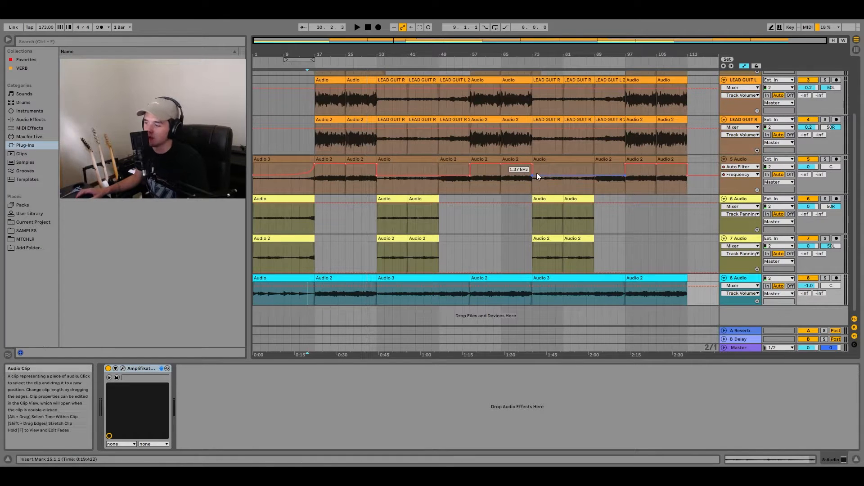
- Add the PUNK DRUMS 3 rack from the MTCHLR folder as a new track below the eighth track
left_click(20, 233)
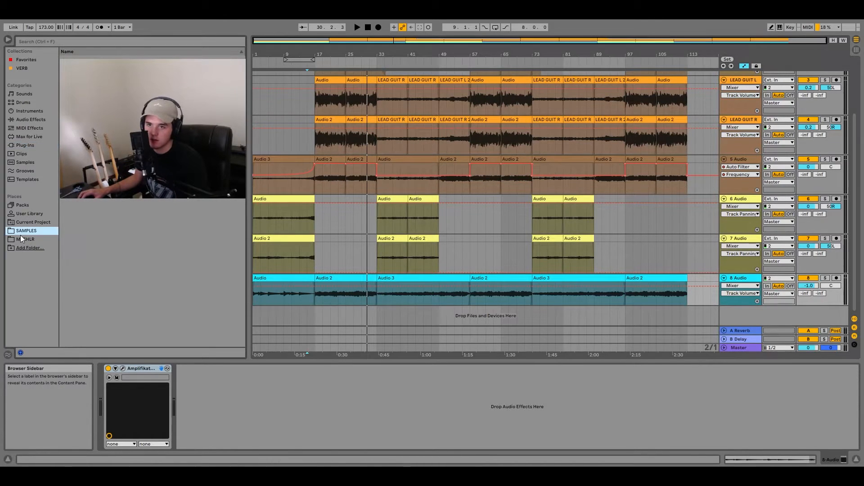
left_click(28, 240)
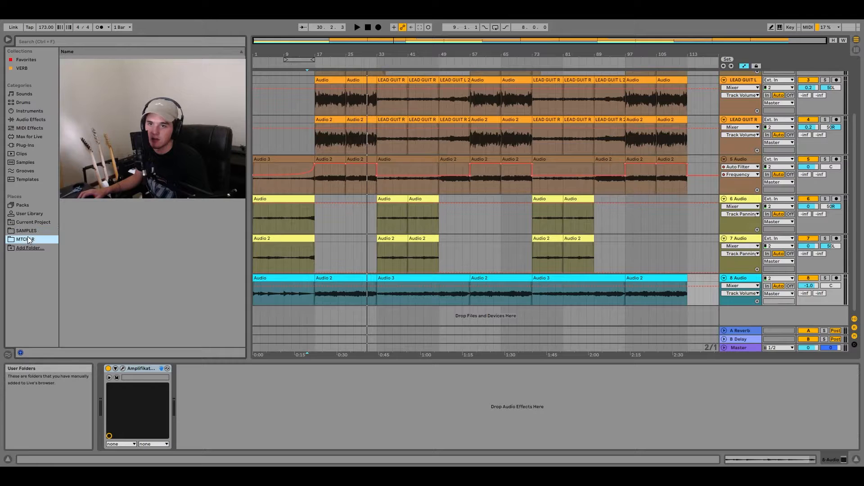
left_click(79, 77)
left_click_drag(79, 76, 718, 358)
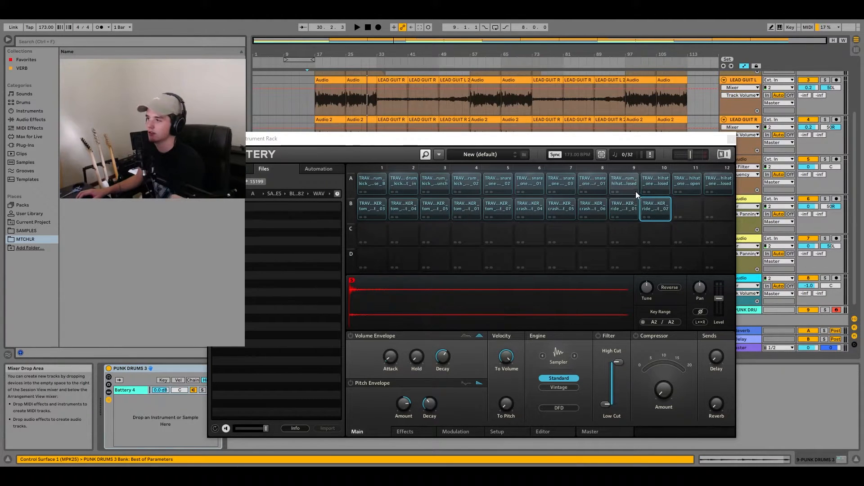
- Audition the first ride and two crash samples in row B of Battery 4, and close the plug-in window
left_click(629, 204)
left_click(594, 206)
left_click(559, 207)
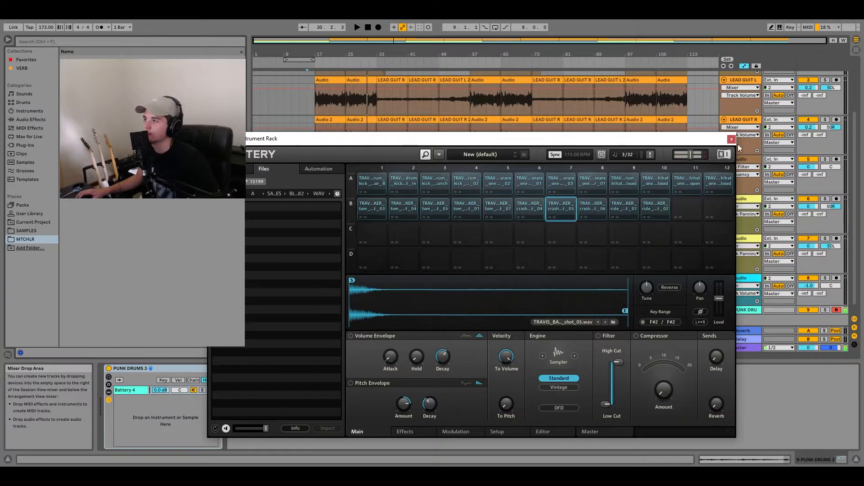
left_click(731, 140)
scroll(313, 297, "down", 1)
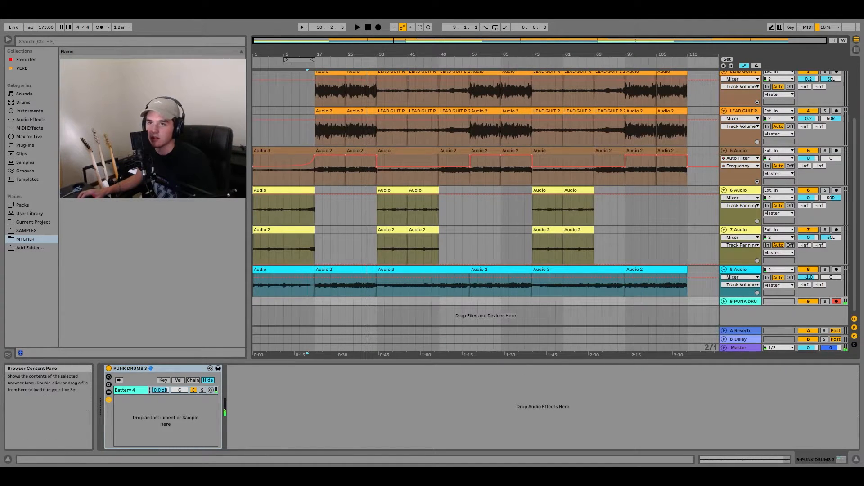
- Place the PUNK CHORUS clip on the drum track at bar 17, trim it to bar 25, and duplicate it up to bar 33
left_click_drag(104, 135, 315, 299)
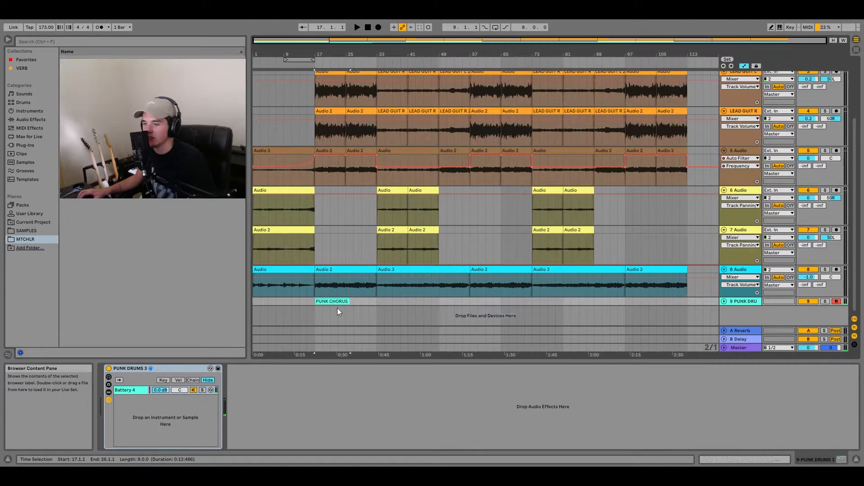
left_click(723, 301)
left_click_drag(351, 272, 347, 271)
key("ctrl+d")
- Play the chorus from bar 17, open the first PUNK CHORUS clip for note editing, and solo the drum track
left_click(313, 285)
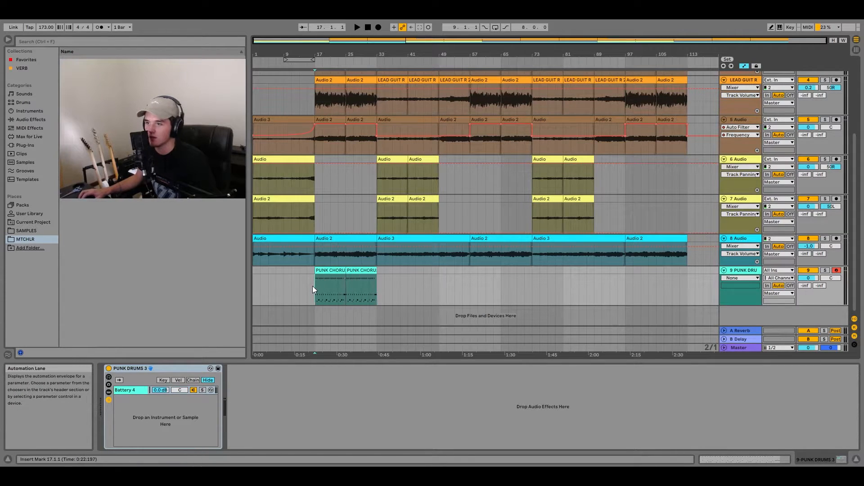
key("space")
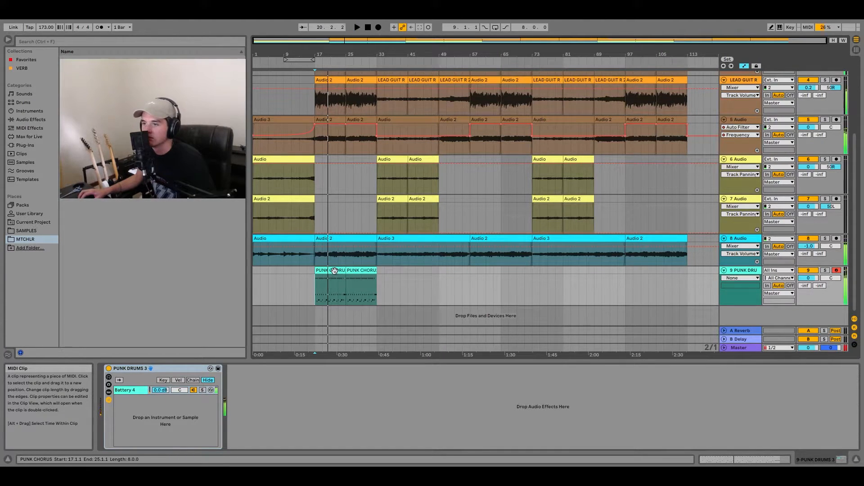
double_click(334, 271)
key("space")
scroll(425, 406, "up", 3)
key("space")
- Add three sixteenth F#1 notes at 2.4.2, 2.4.3 and 2.4.4 in the drum clip and play it
double_click(432, 407)
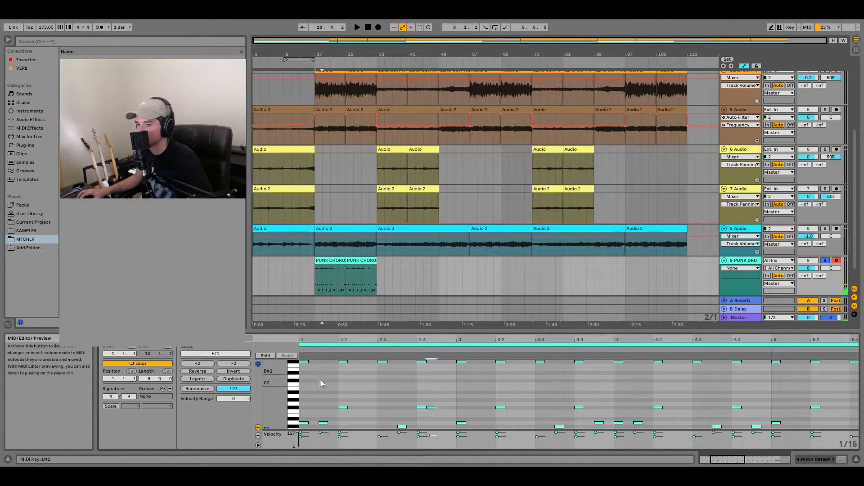
double_click(441, 407)
double_click(452, 407)
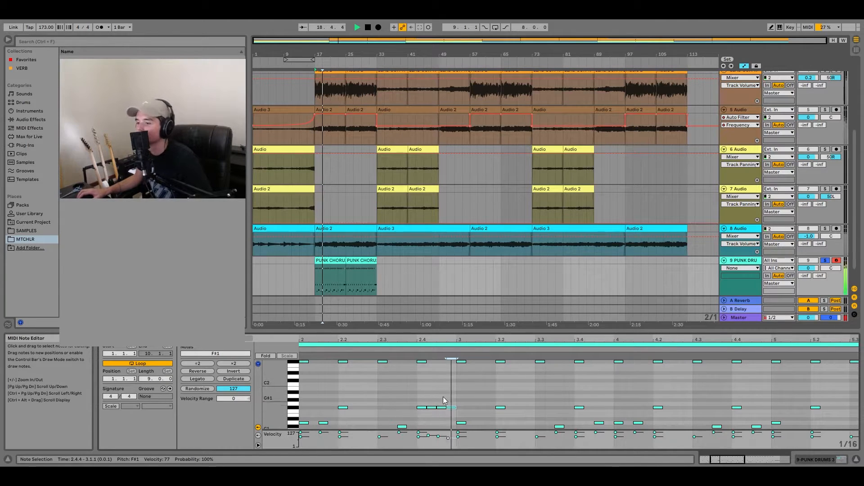
key("space")
- Delete the F#1 note at 2.4.2, raise the velocity of those at 2.4.3 and 2.4.4, and replay the clip
left_click(431, 408)
key("Delete")
key("space")
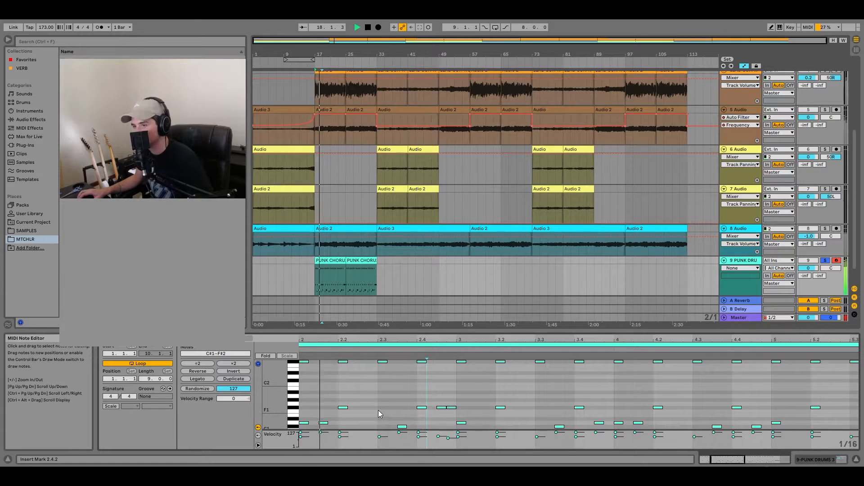
key("space")
left_click(443, 407)
left_click_drag(442, 407, 442, 396)
key("space")
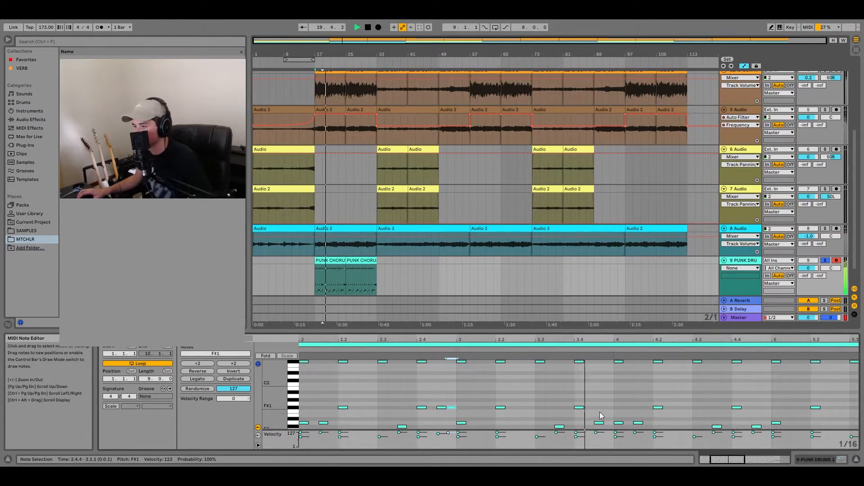
- Open the second PUNK CHORUS clip, at bar 25, for note editing and play it
left_click_drag(613, 413, 636, 427)
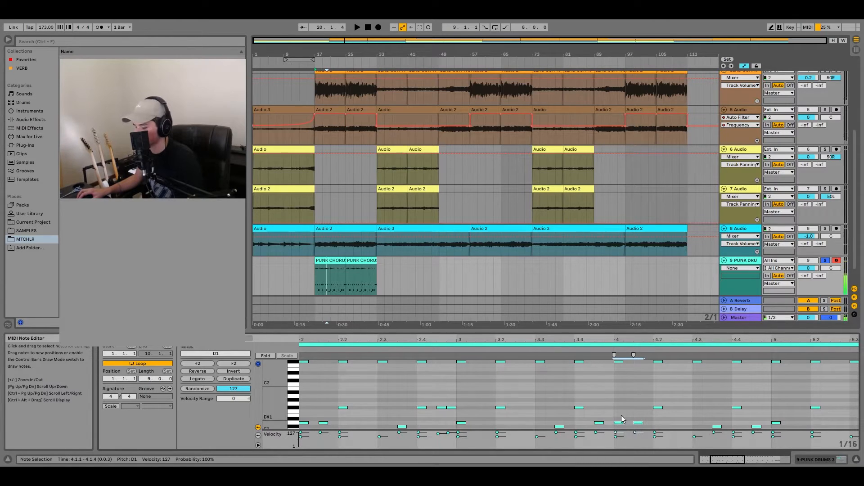
left_click(331, 262)
left_click(353, 274)
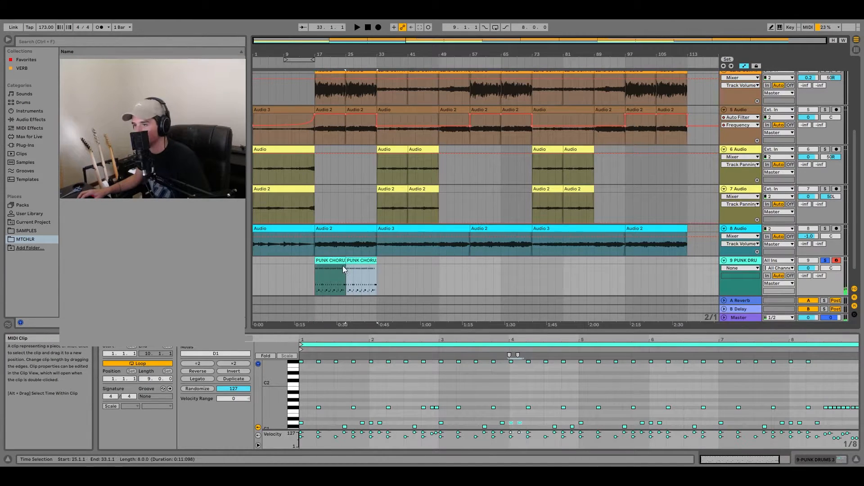
key("space")
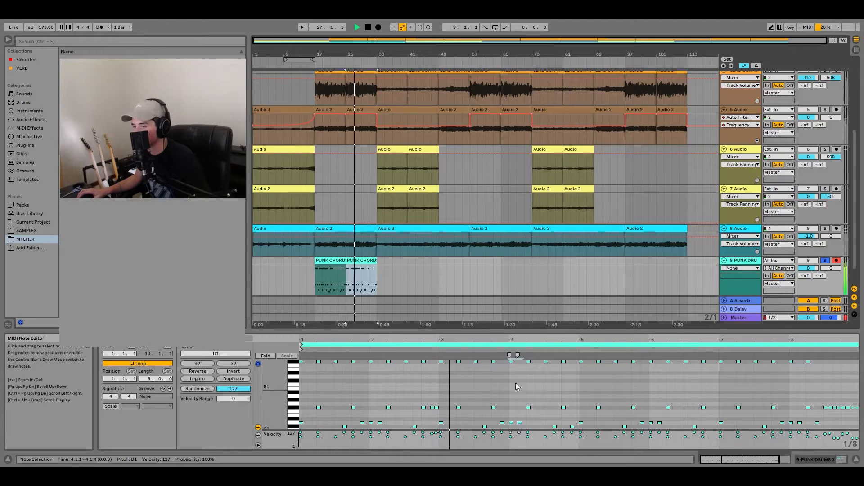
key("space")
- Delete the D1 notes in beat 4.1 and the F#2 notes throughout bar 4 of the second PUNK CHORUS clip
left_click_drag(511, 415, 519, 426)
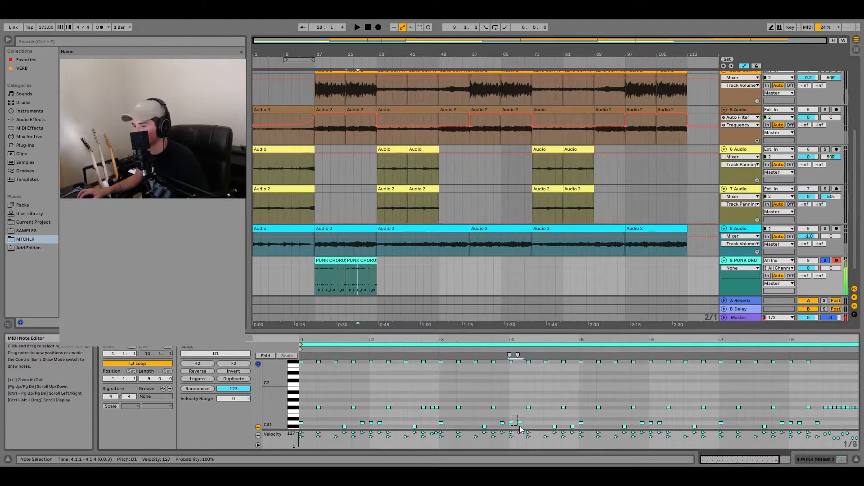
key("Delete")
left_click_drag(511, 394, 568, 390)
key("Delete")
- Add two sixteenth F#1 notes at 4.1.1 and 4.1.2 to start a drum fill
double_click(512, 407)
key("ctrl+1")
double_click(515, 408)
scroll(515, 405, "up", 1)
key("Delete")
key("Delete")
- Continue the fill with sixteenth C2 notes at 4.1.3 and 4.1.4 and D2 notes at 4.2.1 and 4.2.2
double_click(520, 371)
key("Up")
key("Up")
key("Up")
key("Up")
key("Up")
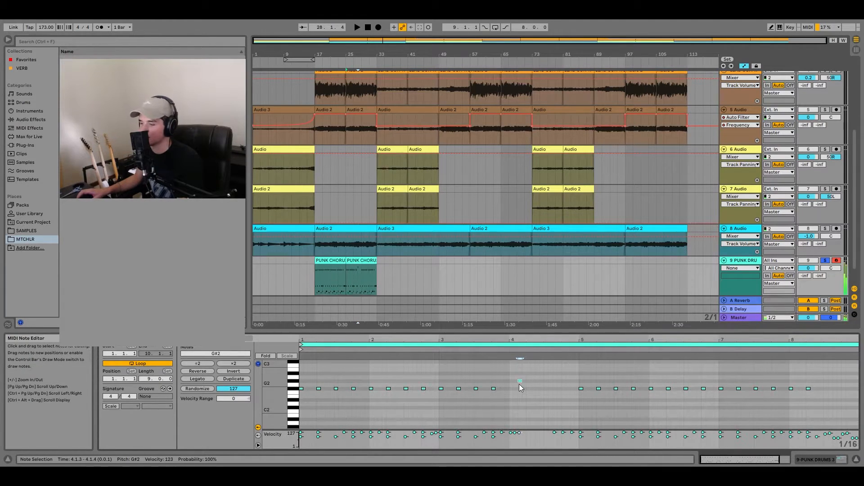
key("Down")
scroll(524, 391, "down", 1)
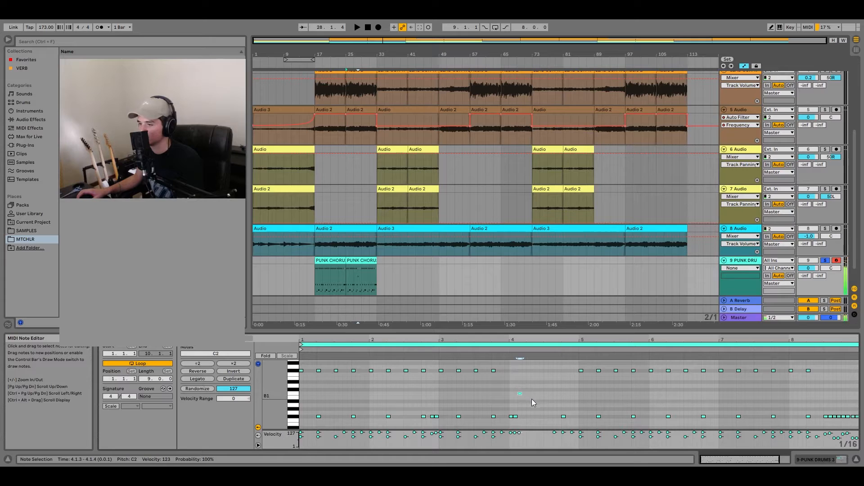
key("ctrl+d")
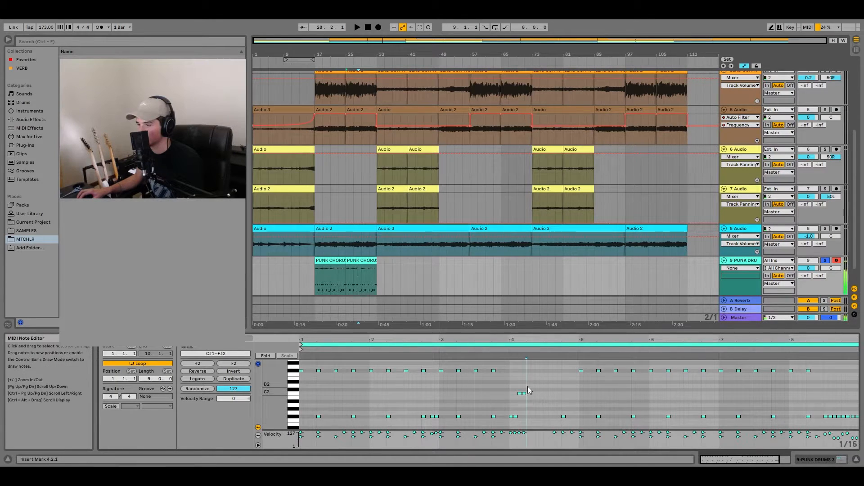
double_click(533, 387)
left_click_drag(535, 381, 520, 396)
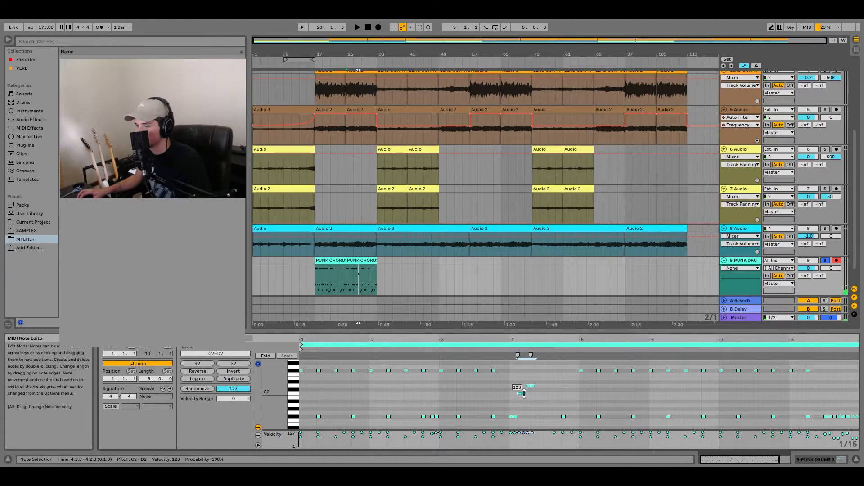
- Repeat the fill pattern from 4.2.3, end it with an F#1 note at 4.4.3, and play the clip
left_click_drag(510, 383, 537, 420)
double_click(570, 416)
key("space")
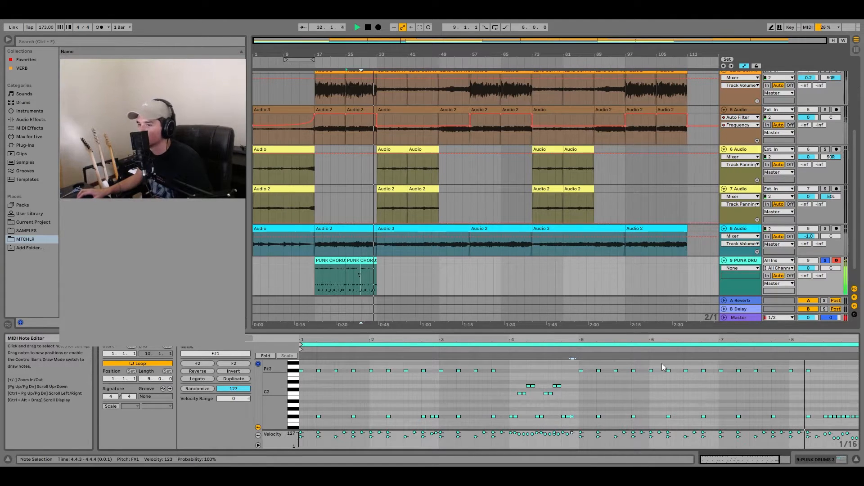
key("space")
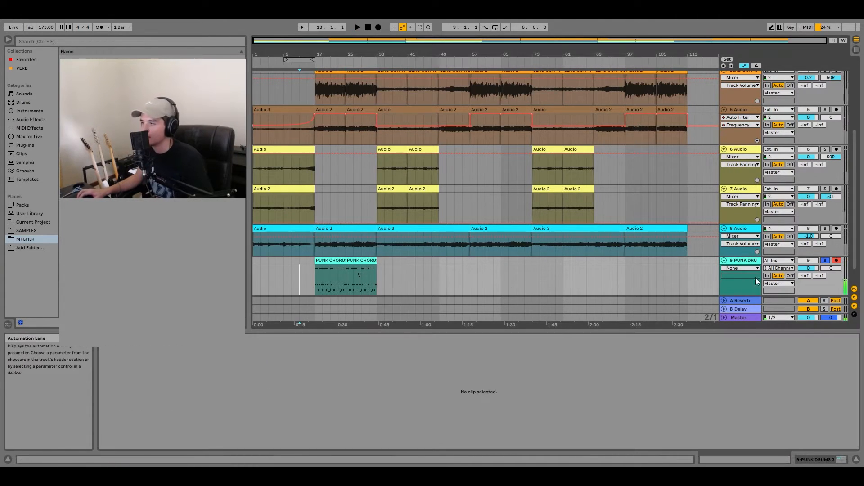
- Unsolo the drum track and play the full mix from bar 13 through the first chorus
left_click(825, 260)
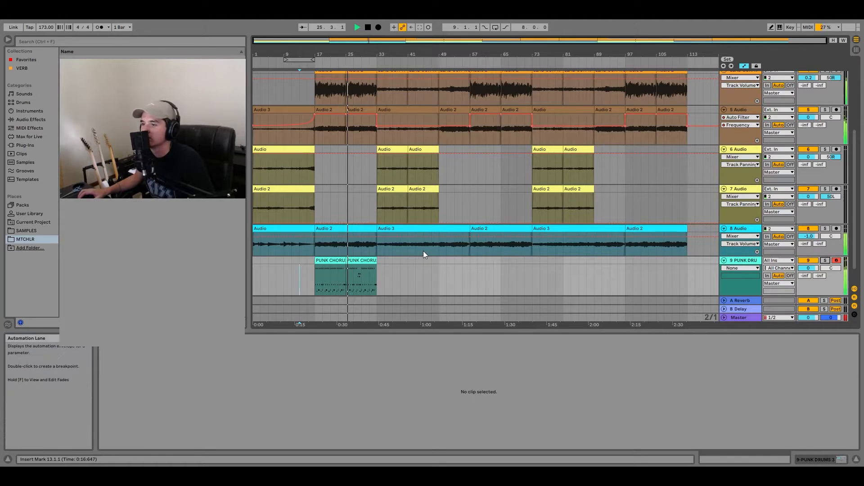
scroll(335, 280, "up", 4)
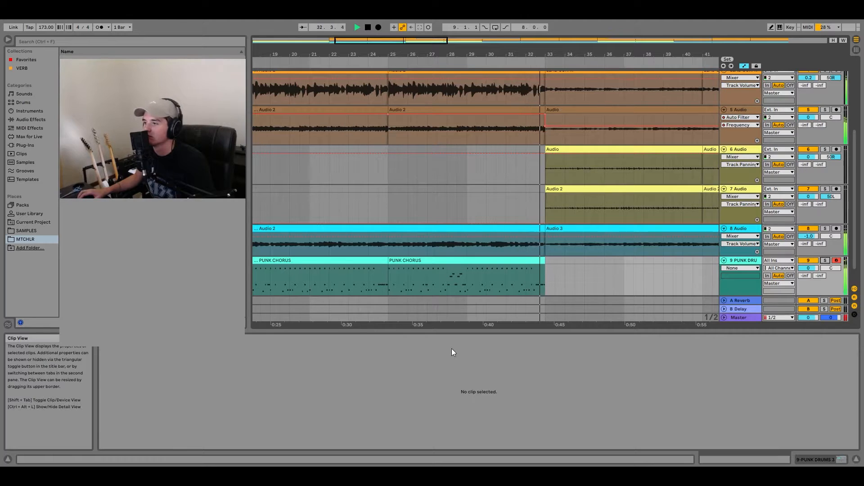
key("space")
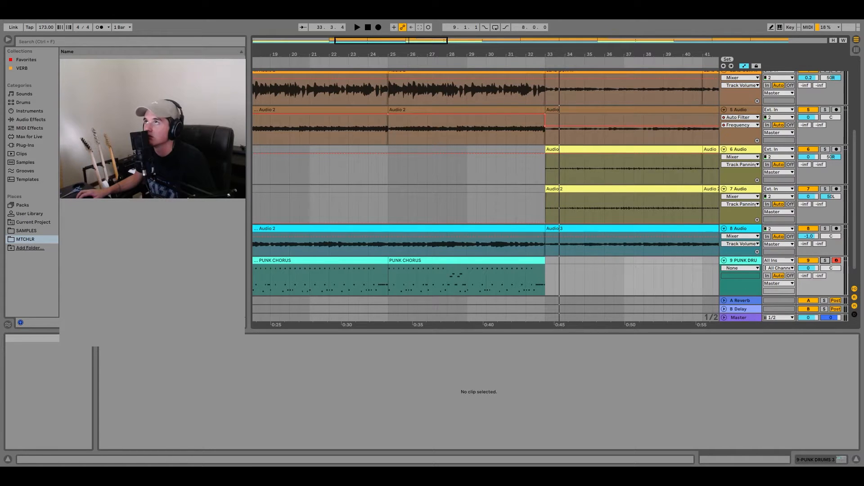
- Copy both PUNK CHORUS clips to bars 57 and 97 on the drum track and play the last chorus
key("w")
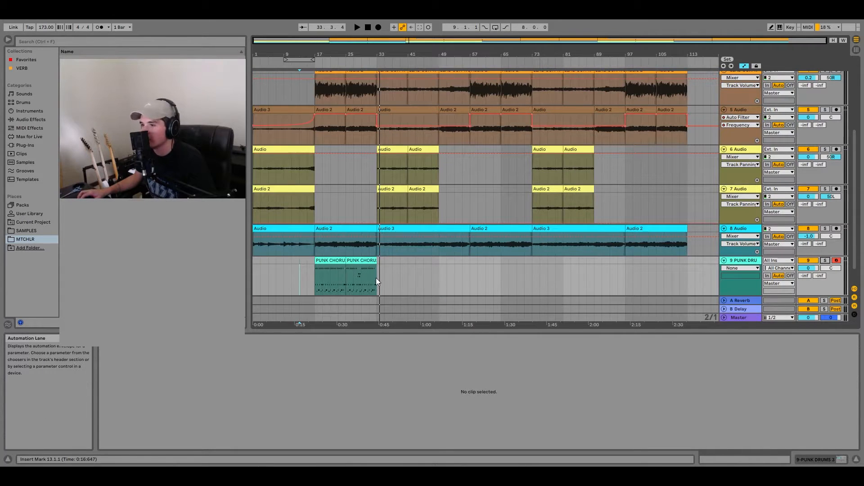
left_click(362, 268)
left_click(360, 262)
left_click(336, 261, "shift")
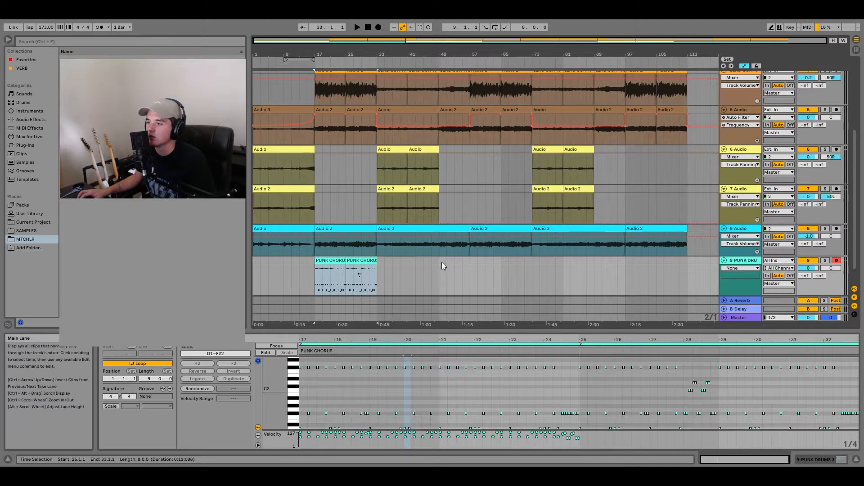
scroll(451, 268, "up", 4)
scroll(494, 282, "down", 3)
left_click(474, 276)
key("ctrl+v")
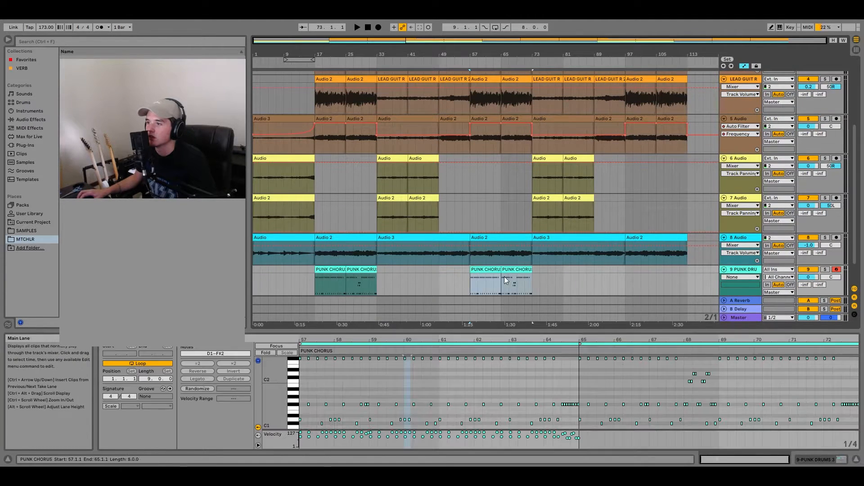
left_click(623, 268)
key("ctrl+v")
key("space")
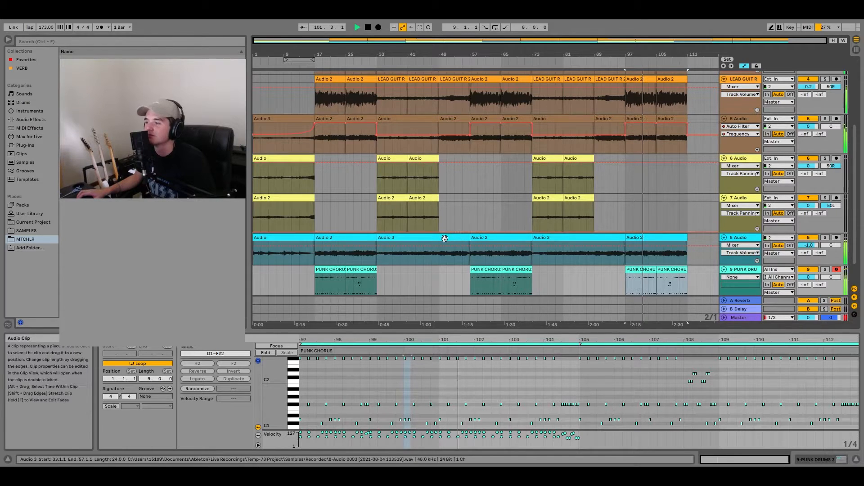
key("space")
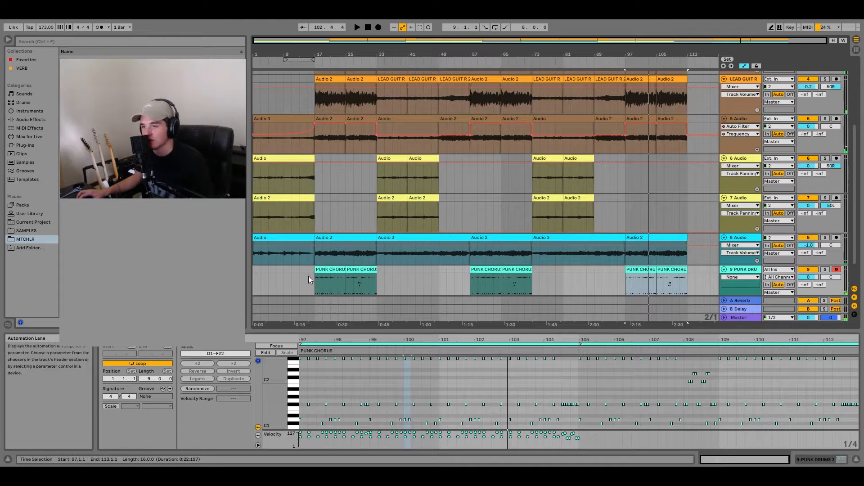
- Create an eight-bar drum clip from bar 9 to bar 17 holding a short opening pattern of D2, E2 and low notes
left_click(284, 270)
left_click_drag(313, 271, 312, 271)
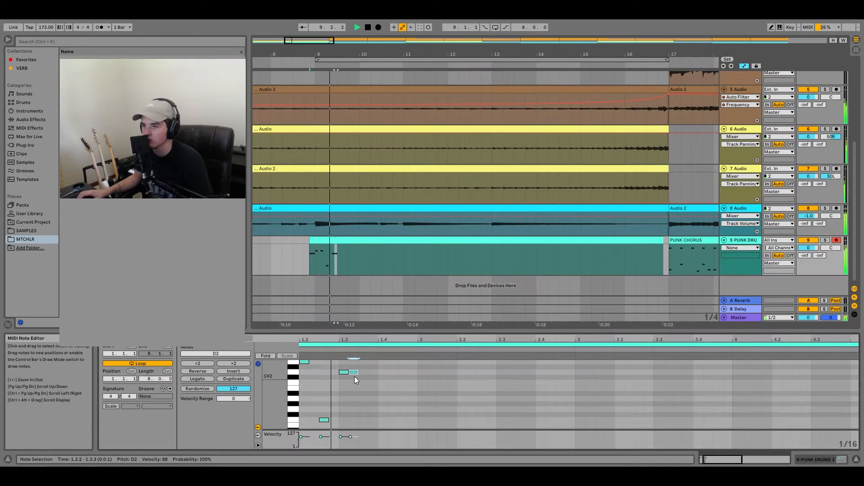
key("space")
left_click(337, 266)
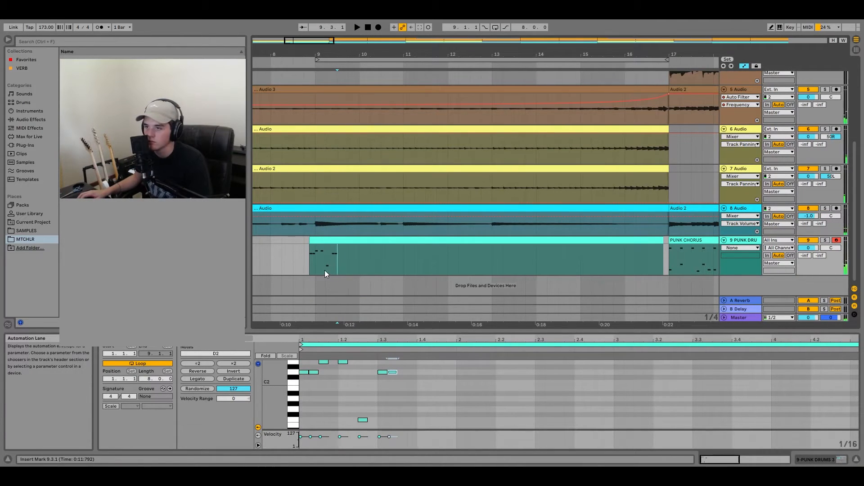
- Duplicate the half-bar drum pattern from 9.1.1 to 9.3.1 and play it from 8.4.1
left_click_drag(338, 264, 316, 258)
key("ctrl+d")
key("space")
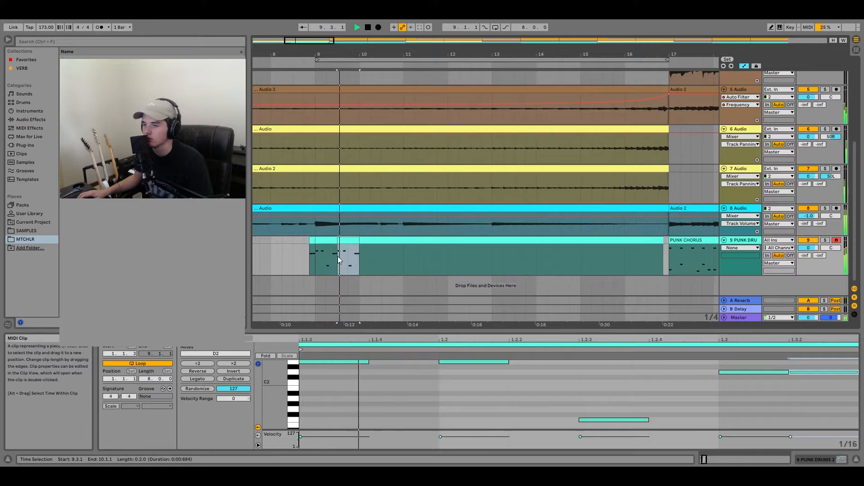
left_click(304, 265)
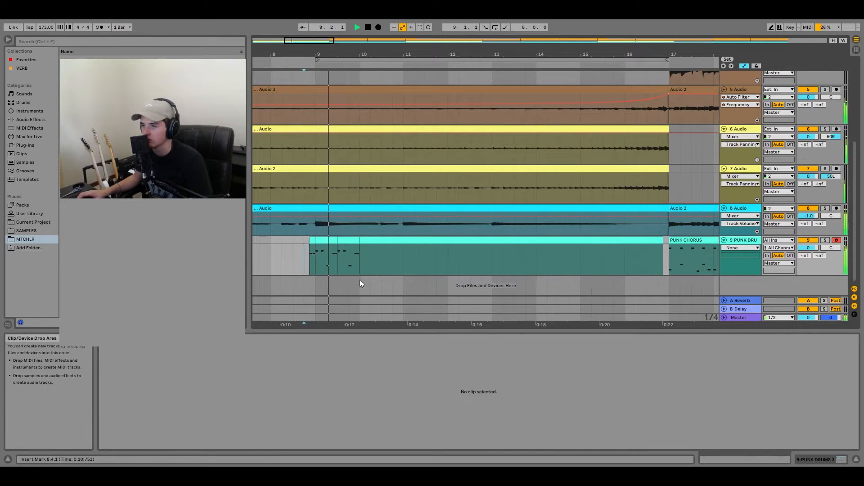
scroll(360, 280, "up", 2)
scroll(345, 281, "down", 2)
key("space")
- Duplicate both half-bar drum segments of bar 9 into bar 10 and play from 8.2.1
left_click(338, 241)
left_click(322, 242, "shift")
key("ctrl+d")
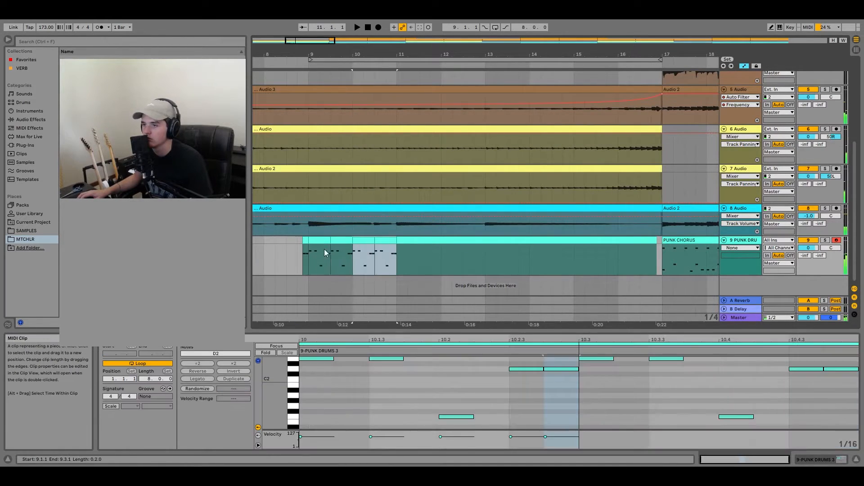
key("space")
key("space")
left_click(276, 264)
key("space")
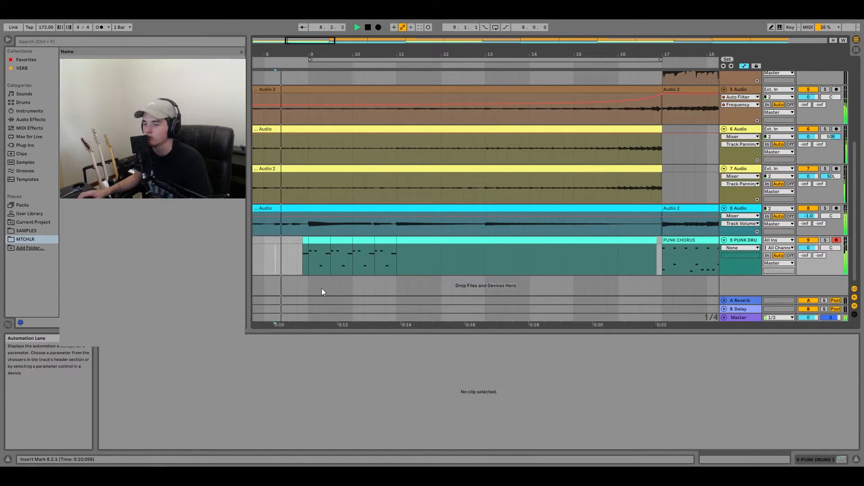
scroll(317, 291, "down", 5)
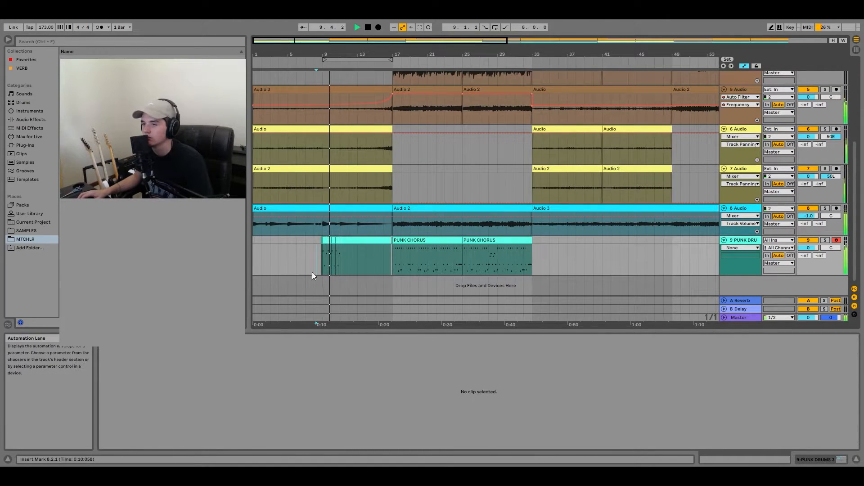
key("space")
- In the half-bar drum segment at 10.3.1, replace the two D2 notes at 1.3 with a single D#1 note
double_click(338, 241)
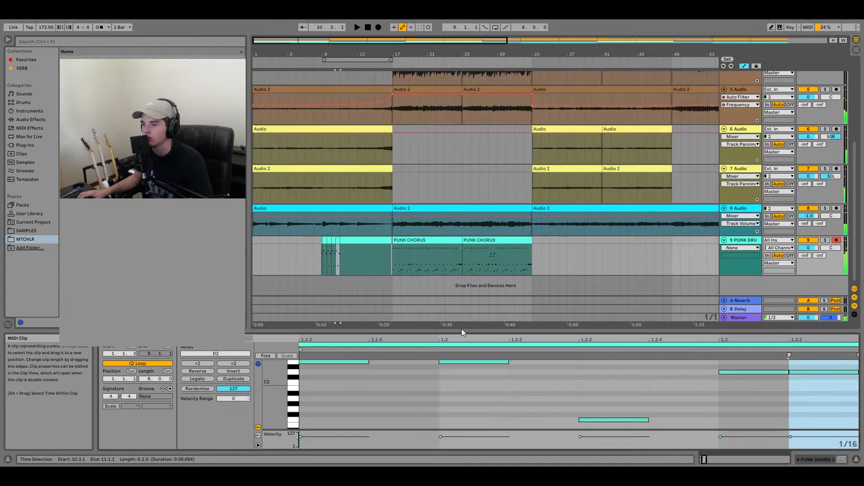
scroll(638, 381, "down", 3)
key("space")
key("space")
scroll(536, 404, "down", 2)
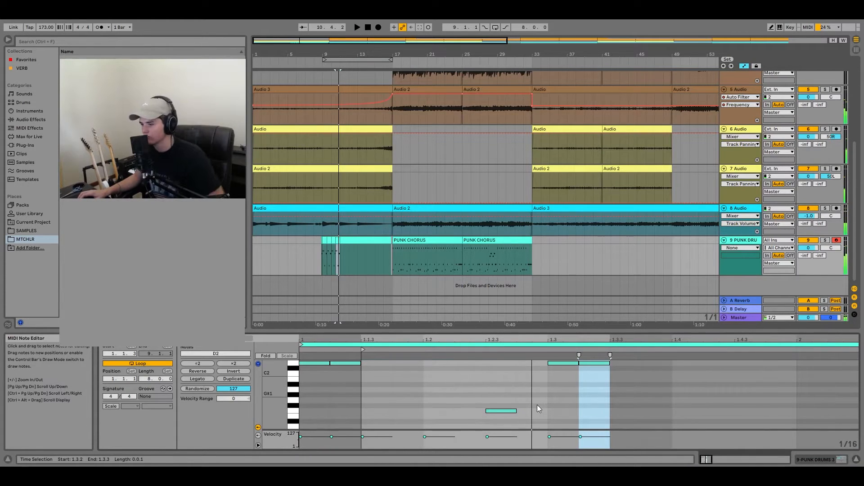
left_click(555, 415)
scroll(556, 412, "up", 2)
left_click_drag(557, 409, 574, 363)
key("Delete")
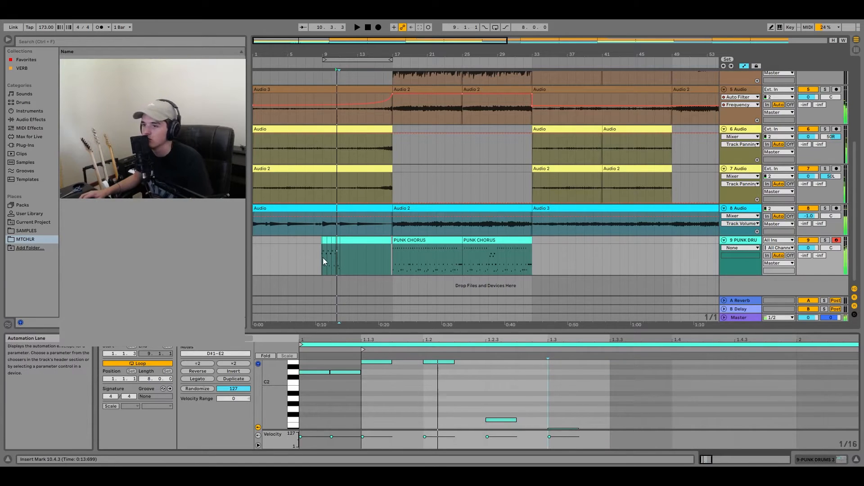
- Consolidate the half-bar drum segments between bars 9 and 11 into one clip
left_click(324, 258)
key("space")
scroll(327, 260, "up", 3)
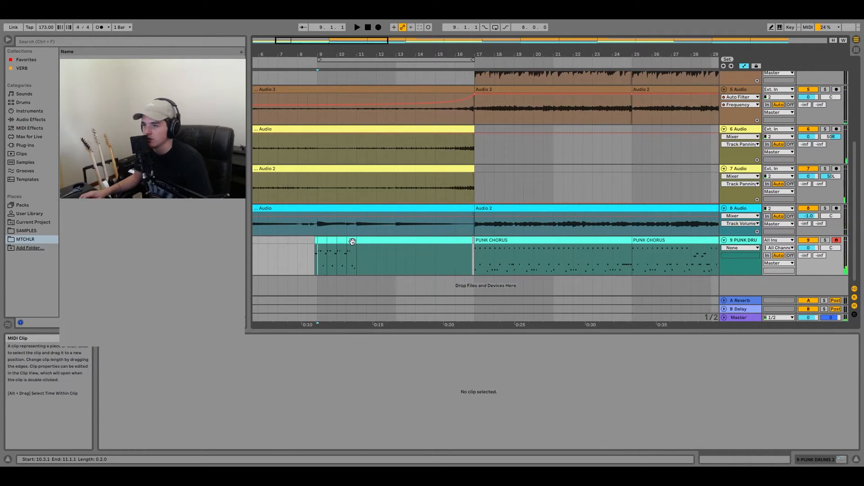
left_click(352, 242, "shift")
key("ctrl+j")
- Repeat the consolidated two-bar drum clip up to bar 17 and play the build-up into the chorus
key("space")
left_click(284, 269)
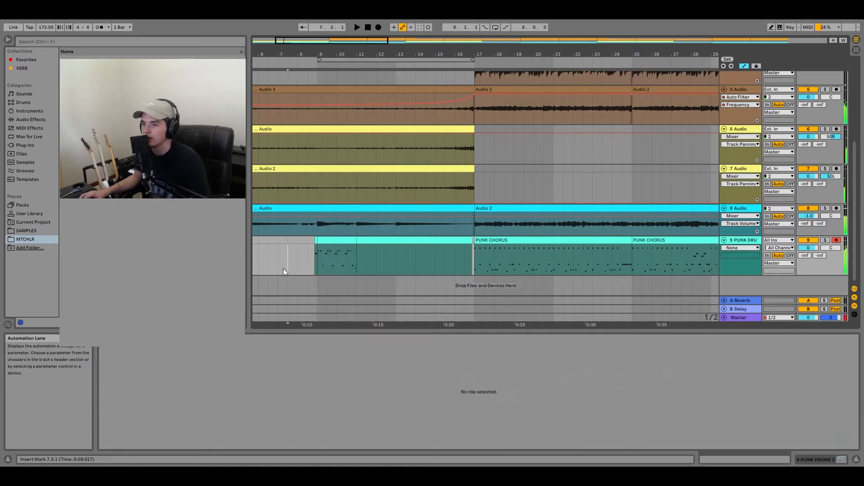
key("space")
key("space")
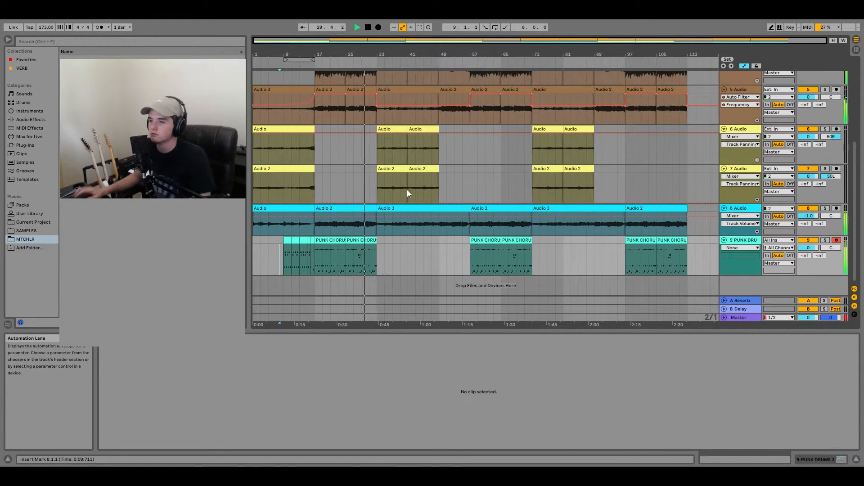
key("space")
- Lower the velocity of the C2 and D2 fill notes in the second PUNK CHORUS clip and play from bar 27
left_click(364, 239)
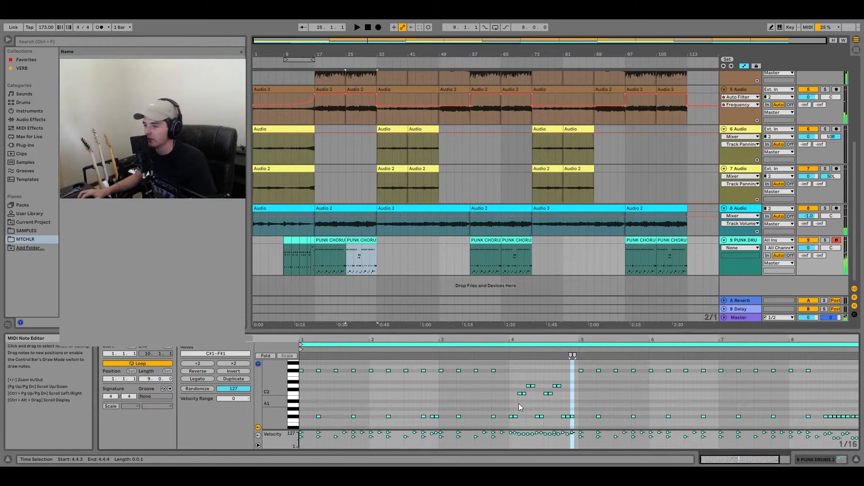
left_click_drag(519, 403, 560, 385)
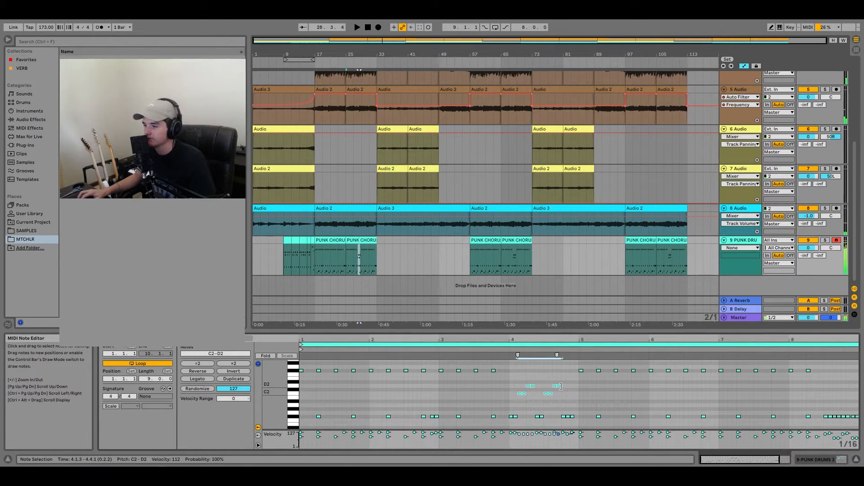
left_click(354, 270)
key("space")
scroll(369, 269, "up", 2)
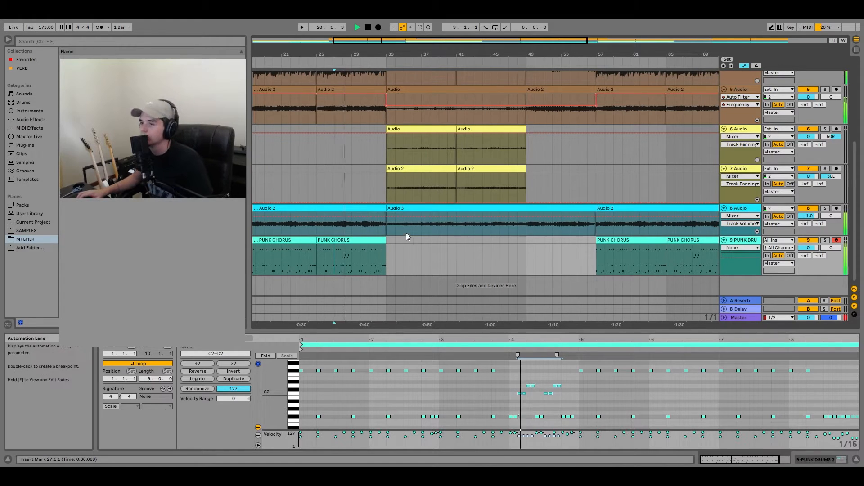
scroll(380, 264, "down", 2)
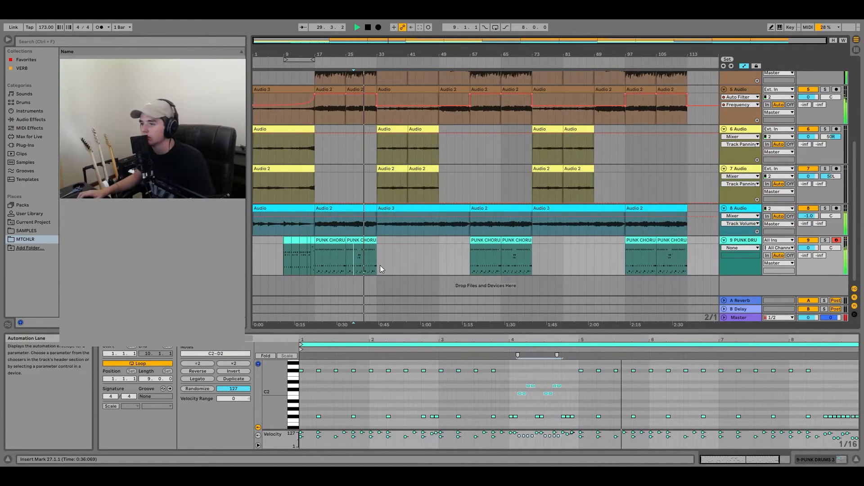
- Play the fill in the second PUNK CHORUS clip and check its low notes around 4.4
scroll(382, 261, "up", 4)
left_click(385, 240)
key("space")
key("space")
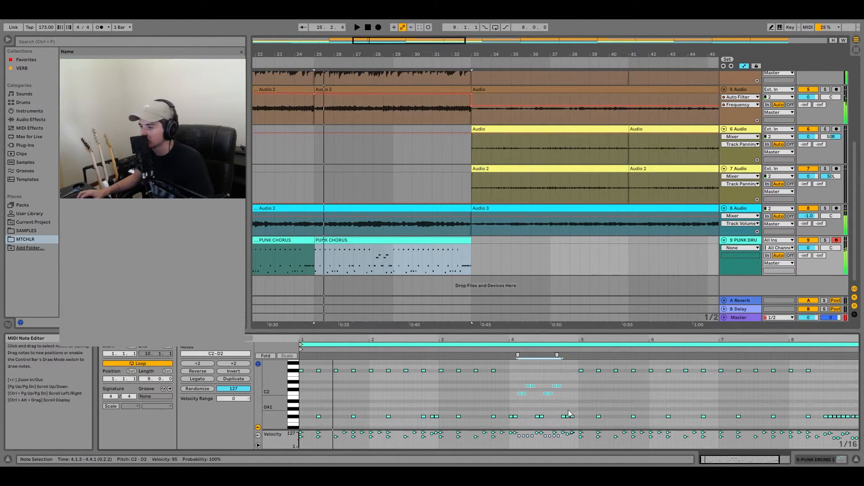
left_click(569, 417)
key("space")
left_click(572, 416)
scroll(579, 422, "down", 1)
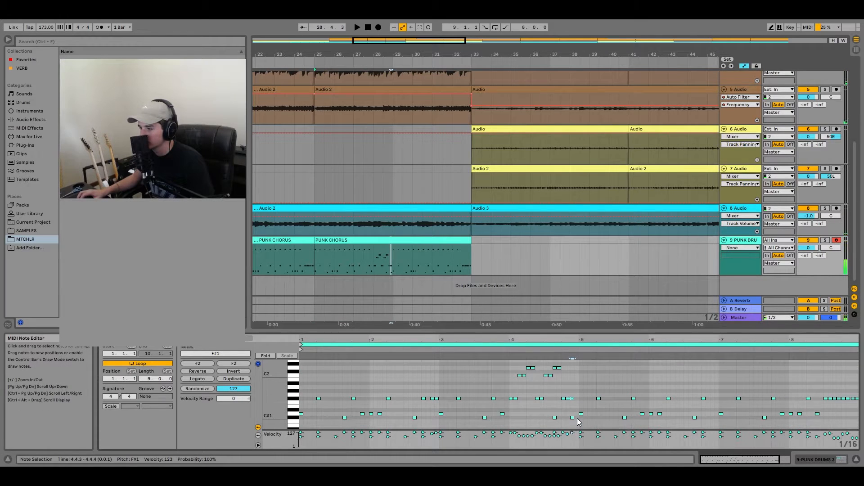
key("space")
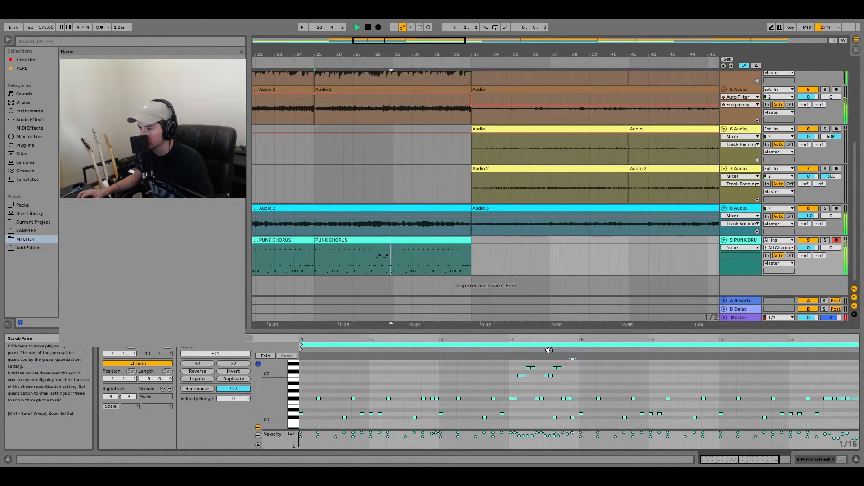
key("space")
- In the second PUNK CHORUS clip, place two C#1 notes at 4.4.1 and 4.4.3 and raise both to D1
left_click_drag(572, 418, 569, 418)
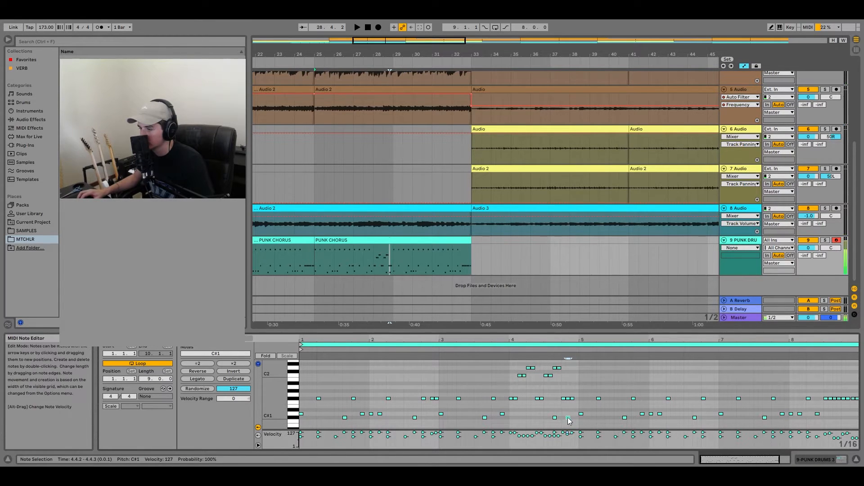
left_click(473, 350)
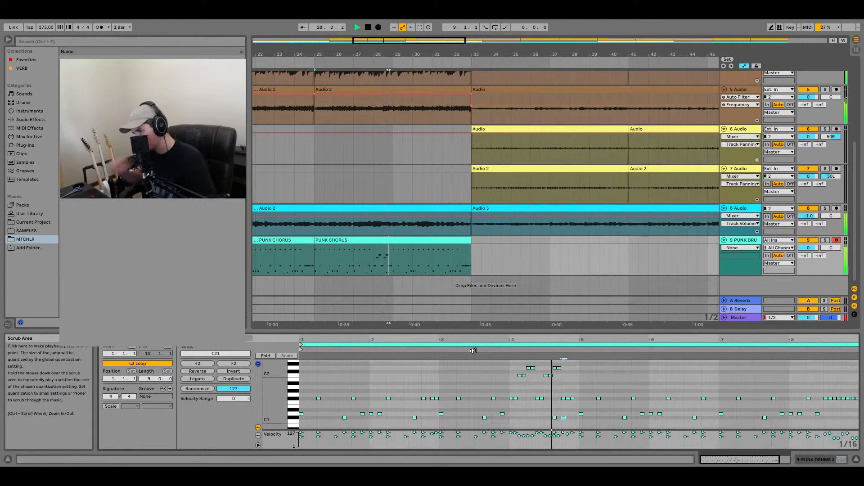
key("space")
double_click(574, 418)
key("space")
double_click(581, 414)
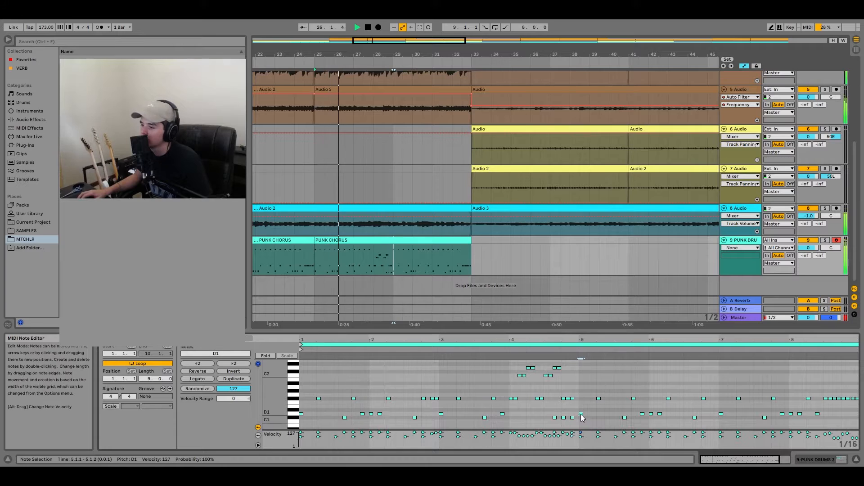
left_click_drag(576, 414, 562, 422)
key("Up")
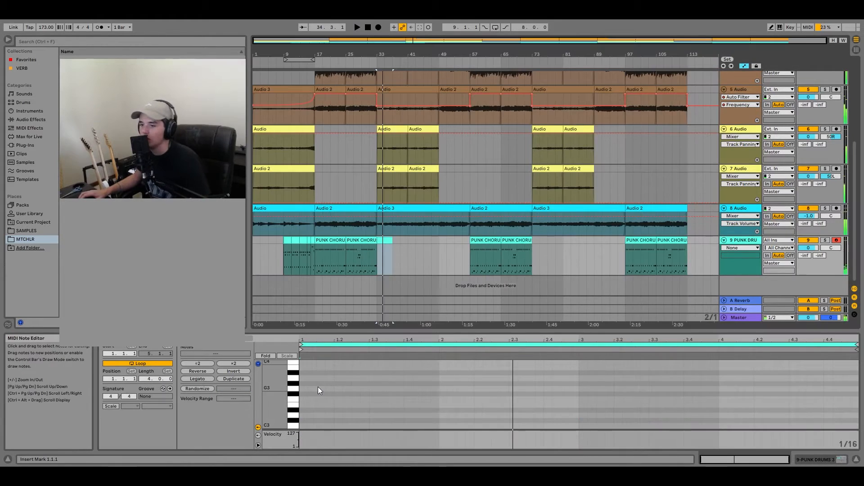
- Program a two-bar pattern of D1, F#1 and C#1 notes in a four-bar drum clip at bar 33 and duplicate it to fill the clip
scroll(318, 388, "down", 5)
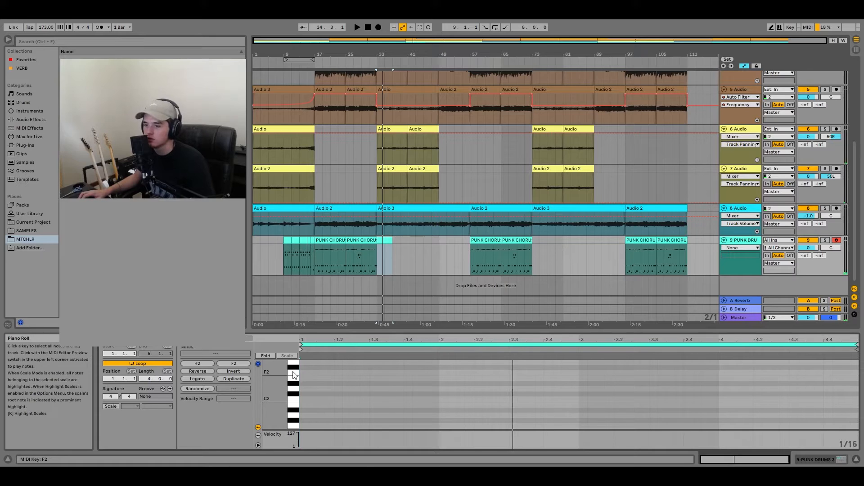
scroll(301, 401, "down", 1)
scroll(302, 414, "down", 2)
double_click(303, 409)
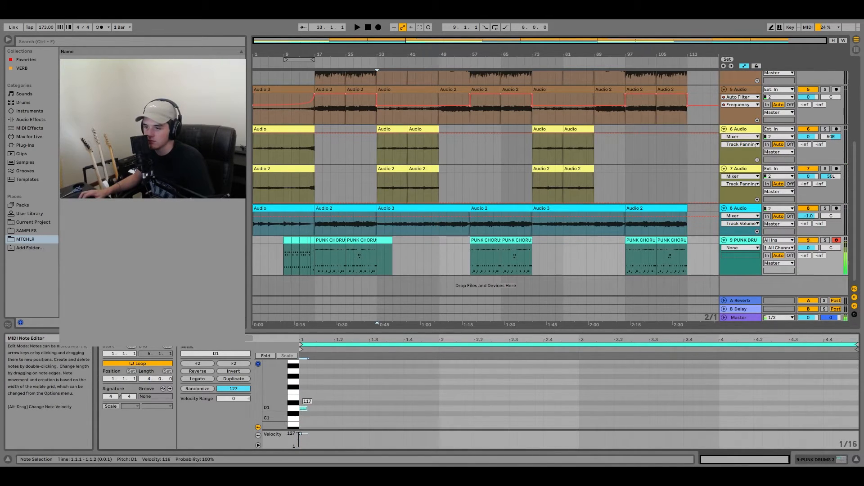
double_click(339, 388)
left_click_drag(339, 389, 338, 382)
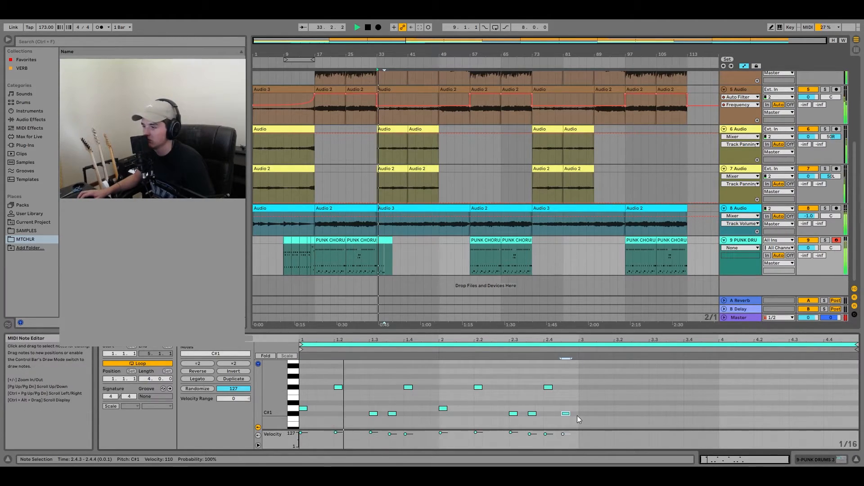
key("ctrl+a")
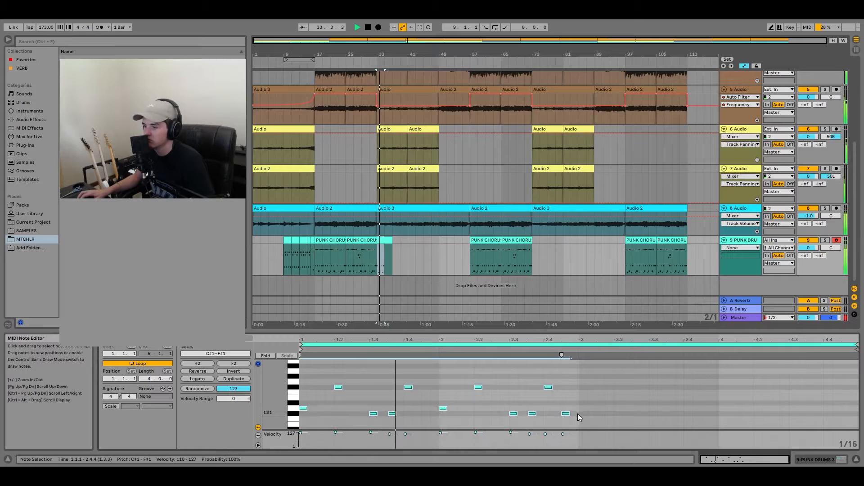
key("ctrl+d")
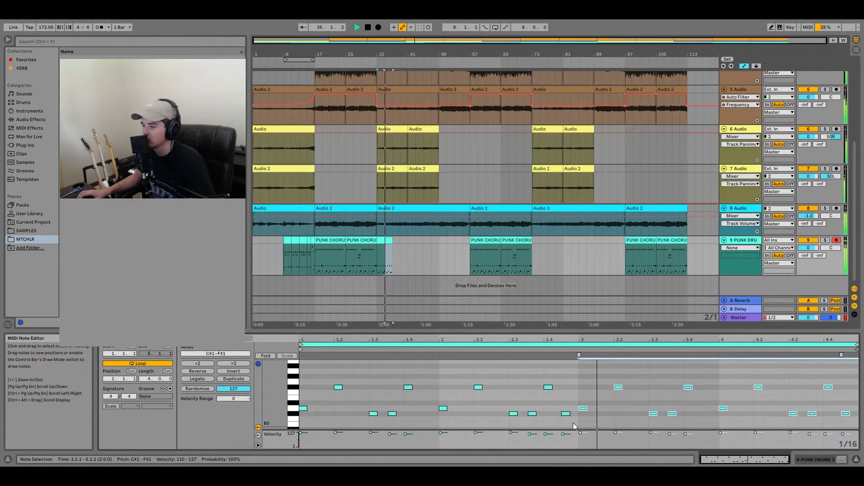
- Duplicate the four-bar drum clip, consolidate bars 33 to 41 into one clip and repeat it up to bar 49
left_click(391, 258)
key("ctrl+d")
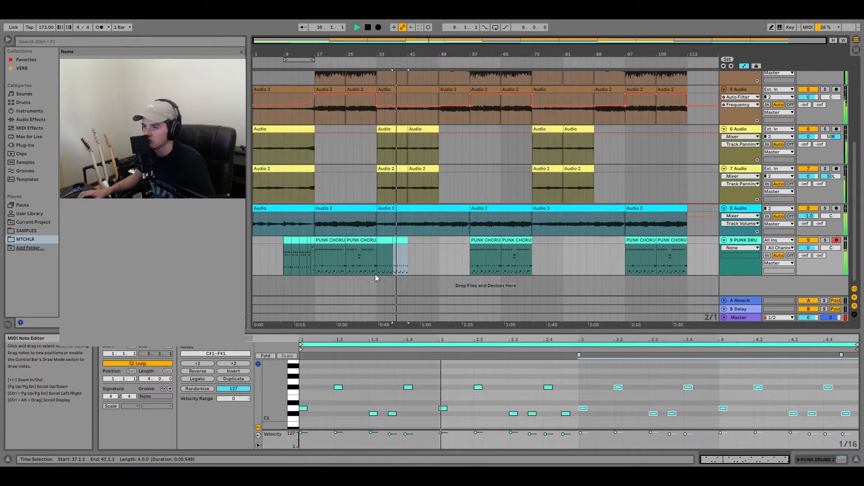
left_click(385, 243, "shift")
key("ctrl+j")
key("ctrl+d")
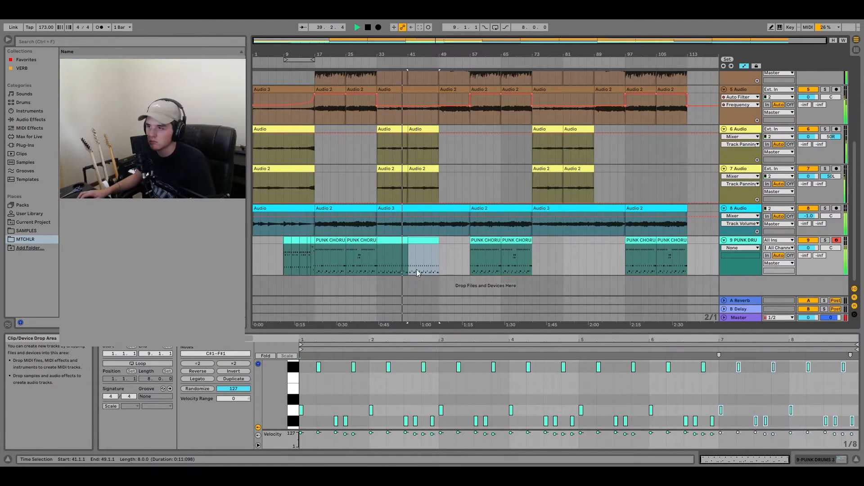
- In the drum clip at bar 41, fill bar 1 with eighth notes on A1, making every second note softer
scroll(318, 399, "up", 2)
key("space")
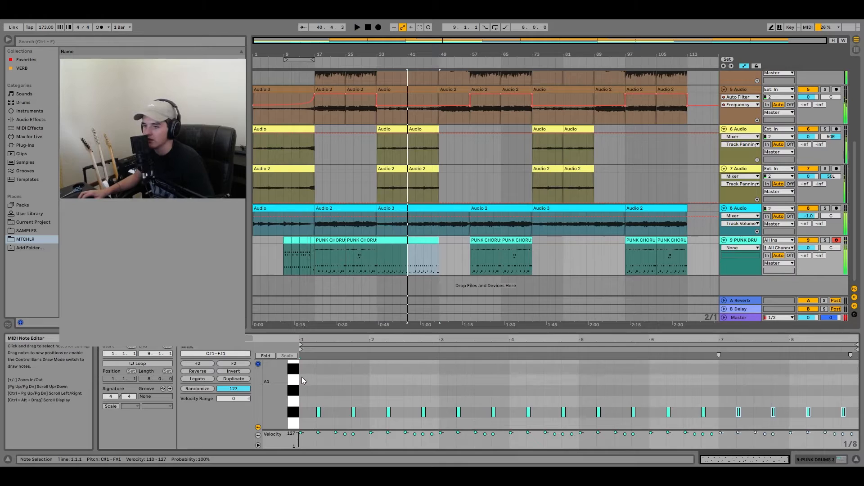
double_click(302, 379)
double_click(312, 380)
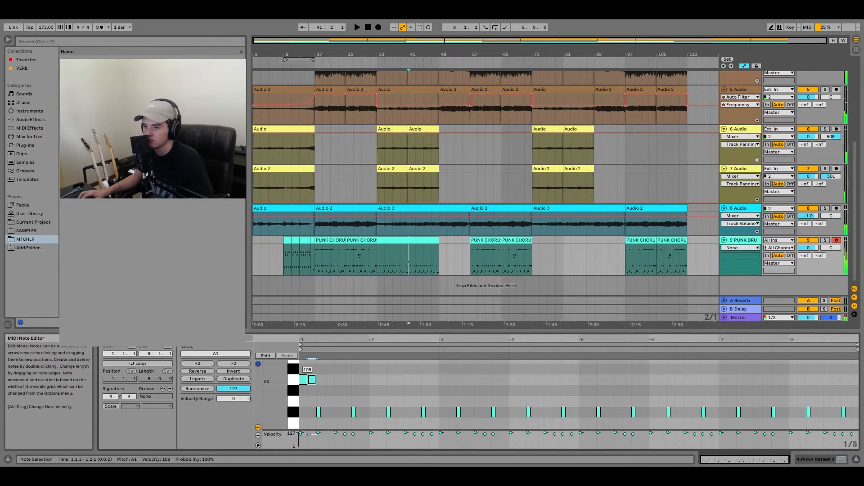
left_click_drag(312, 381, 313, 370)
key("ctrl+d")
key("space")
key("ctrl+d")
key("ctrl+d")
key("space")
key("ctrl+a")
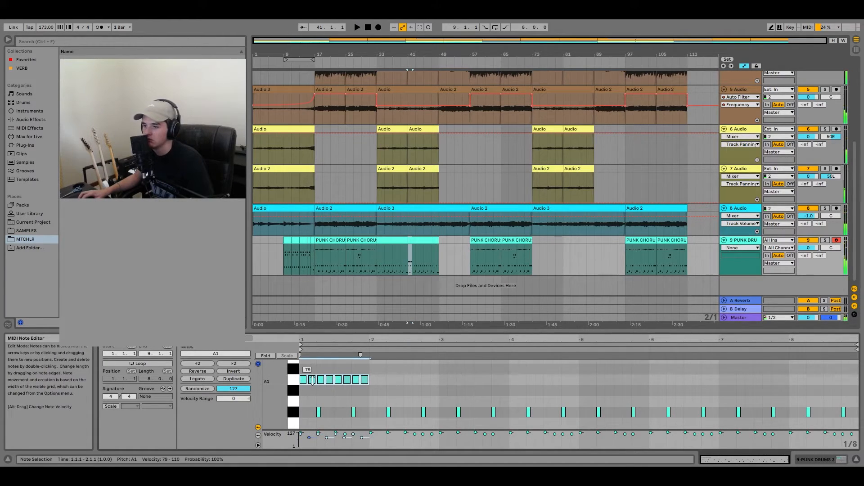
- Vary the velocities of the individual A1 notes in bar 1, lowering the ones at 1.2.3 and 1.3.1
key("space")
key("space")
left_click(321, 370)
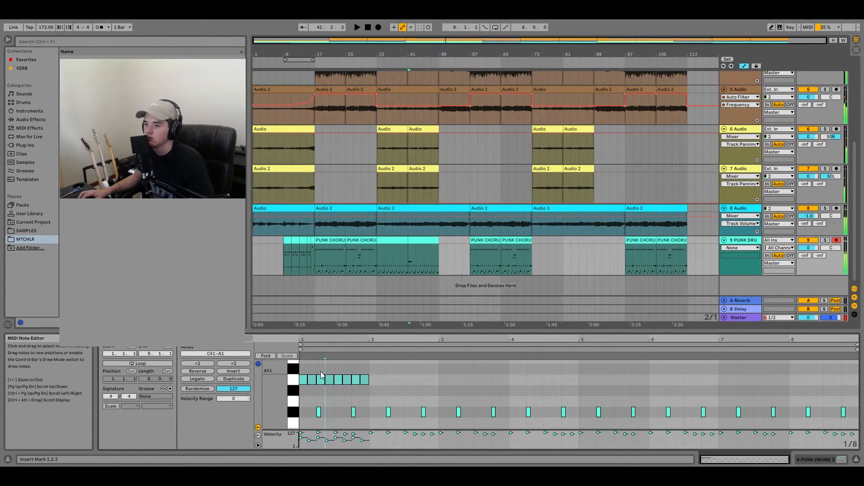
left_click(312, 379)
key("ctrl+d")
key("space")
left_click(329, 379)
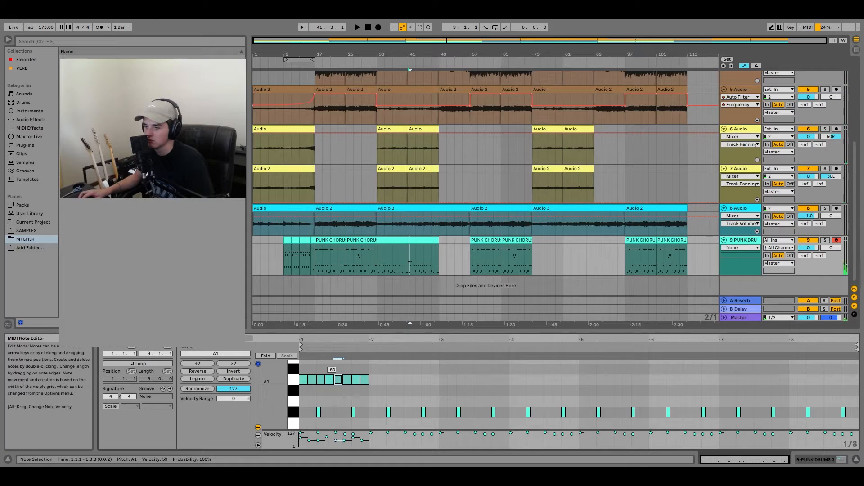
key("space")
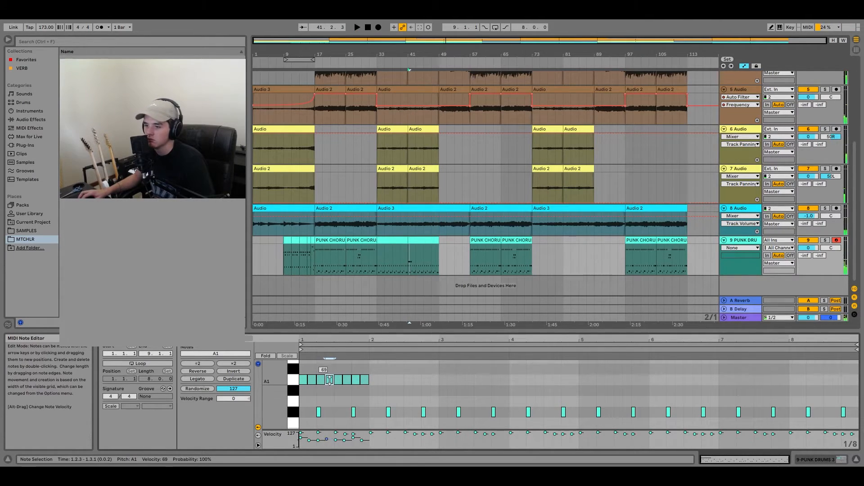
- Repeat the one-bar A1 pattern across the clip and delete its copy in bar 8
key("ctrl+a")
key("ctrl+d")
key("space")
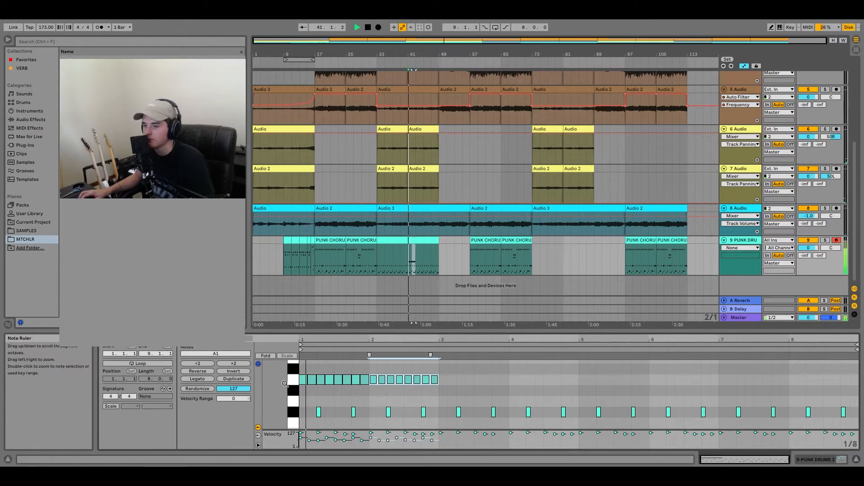
key("ctrl+d")
key("ctrl+d")
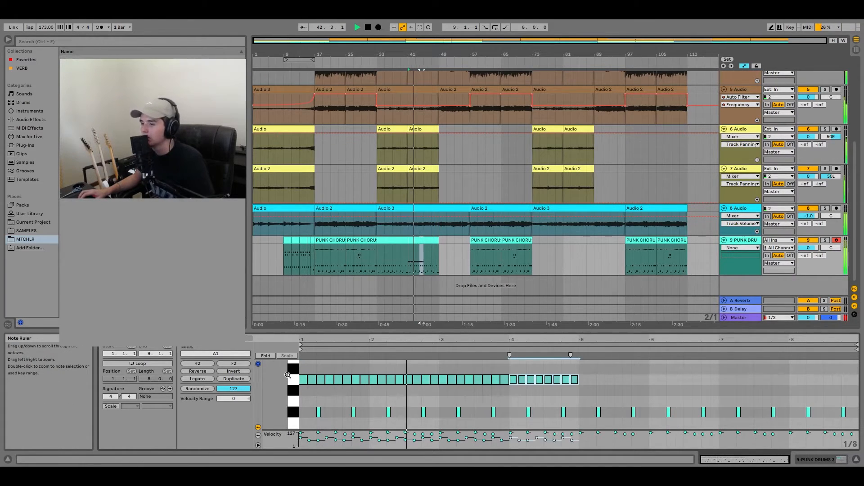
key("ctrl+d")
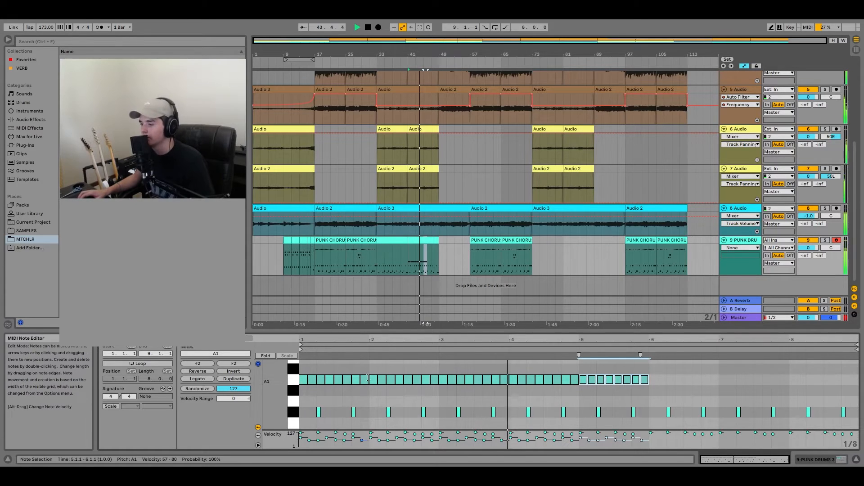
key("ctrl+d")
key("ctrl+d")
key("ctrl+d")
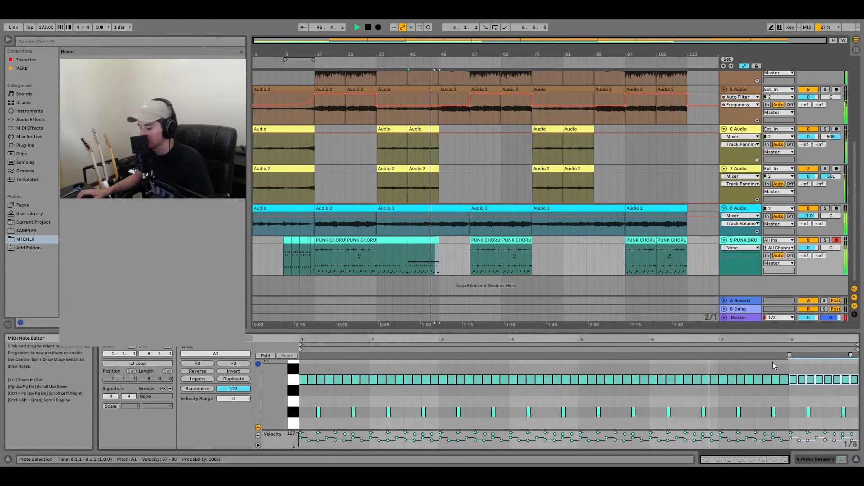
key("Delete")
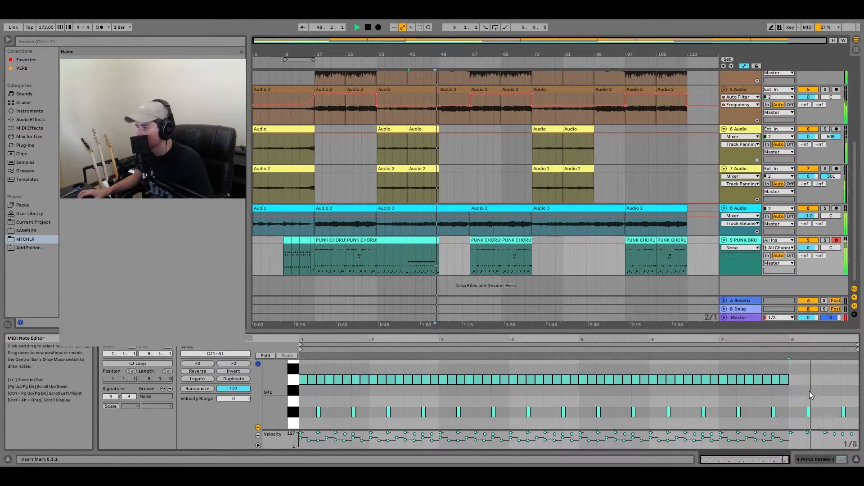
- Start a fill in bar 8 by adding D1 notes at 8.1.3 and 8.2.3 with velocities of about 95 and 105
key("space")
scroll(815, 396, "down", 2)
scroll(820, 405, "down", 1)
double_click(802, 411)
double_click(819, 410)
left_click_drag(801, 411, 802, 405)
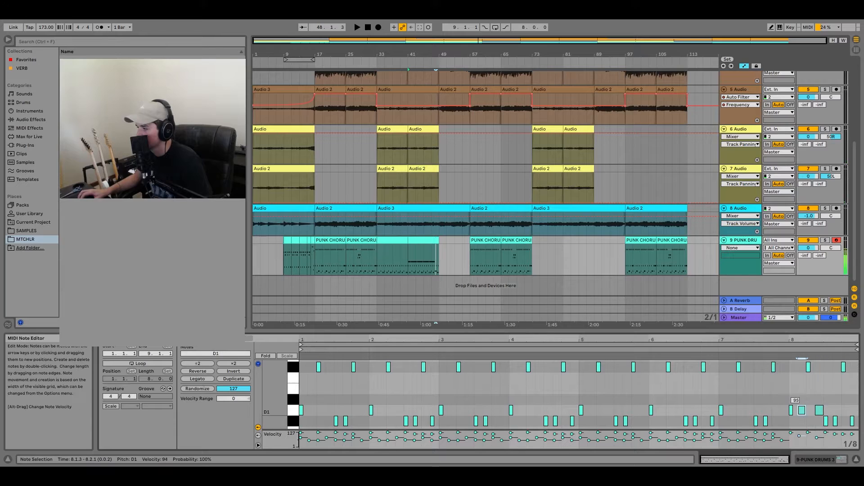
left_click(819, 410)
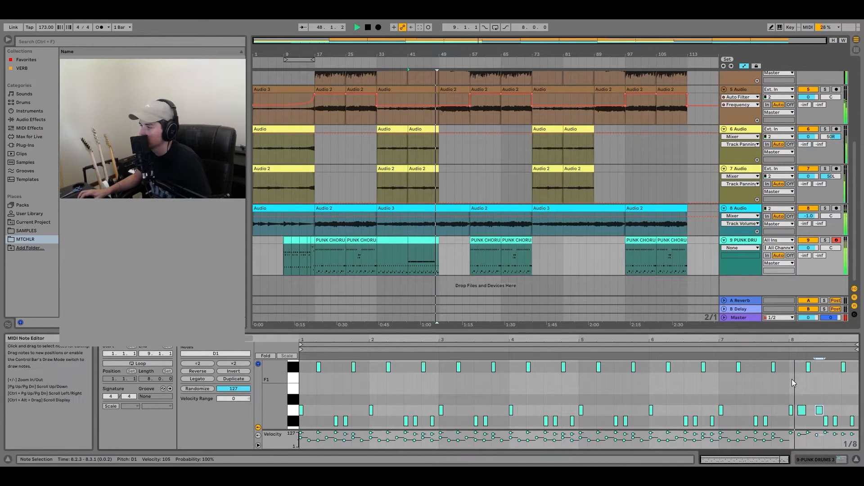
- Extend the bar 8 fill with an F#1 note at 8.3.1 and play it back
double_click(830, 367)
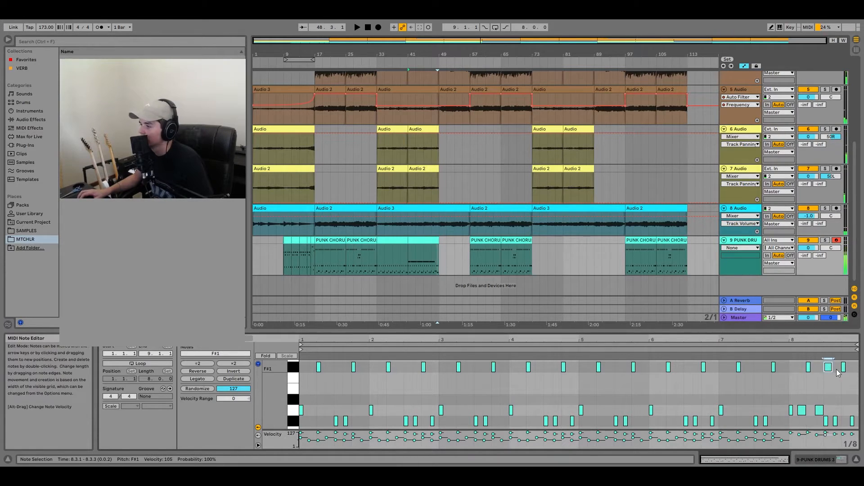
left_click(834, 413)
scroll(840, 396, "up", 3)
double_click(845, 370)
key("space")
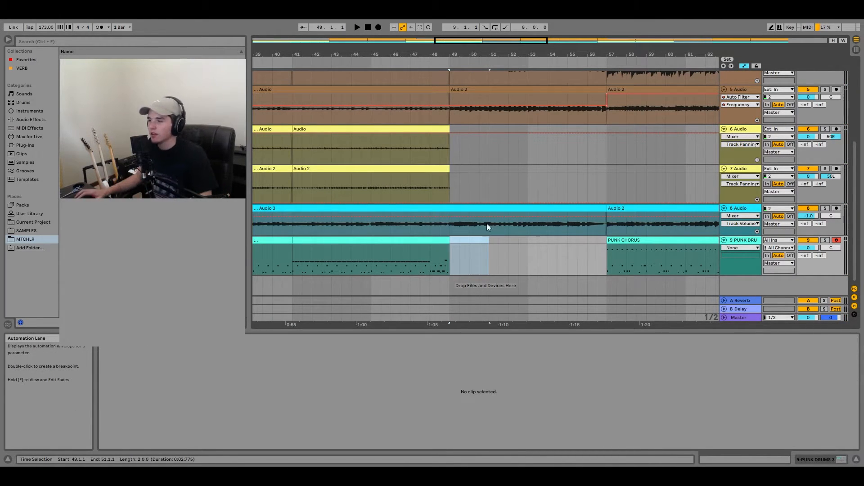
- Copy the PUNK CHORUS clip from bar 57 to bar 49, stretch all its notes to half tempo and play it
scroll(528, 247, "down", 3)
left_click(574, 244)
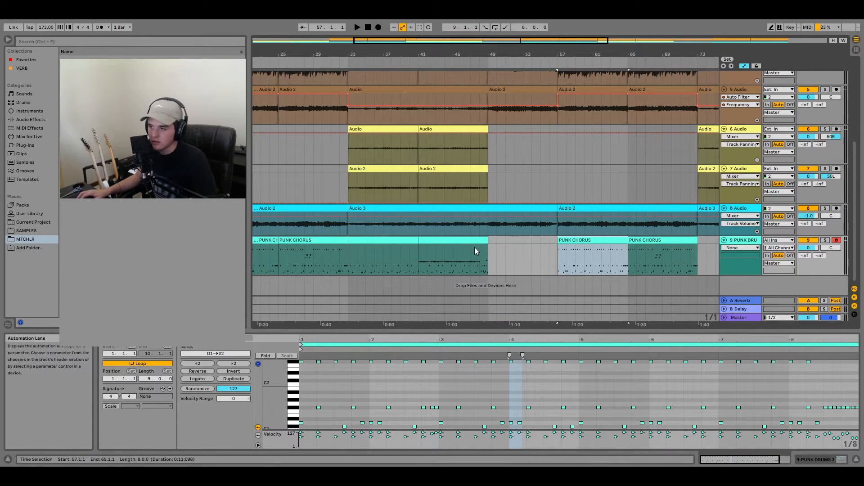
left_click(490, 243)
key("ctrl+v")
left_click(318, 386)
key("ctrl+a")
left_click(234, 364)
key("space")
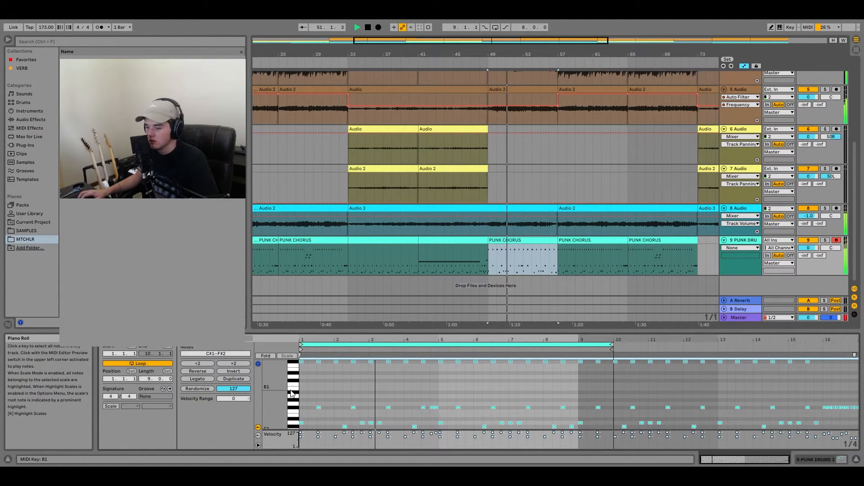
- Move all F#2 notes in the clip at bar 49 up to G#2 and shrink them to double tempo
left_click(293, 362)
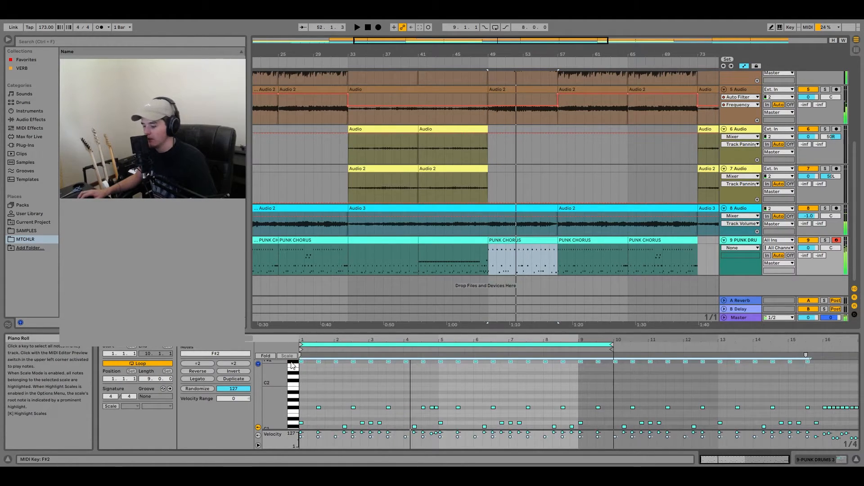
key("Up")
key("Up")
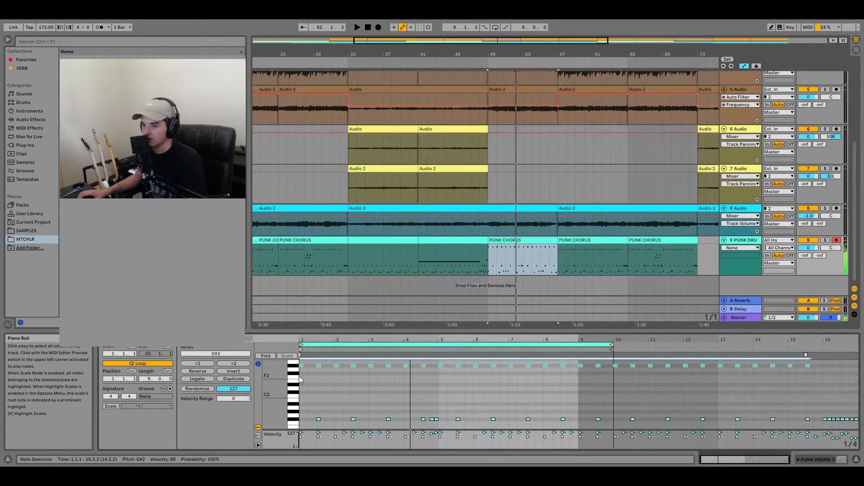
key("space")
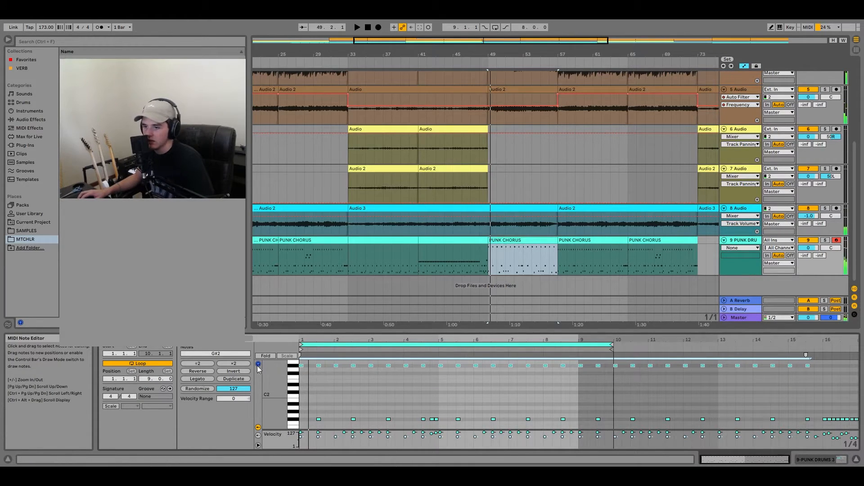
left_click(209, 364)
key("space")
left_click(208, 364)
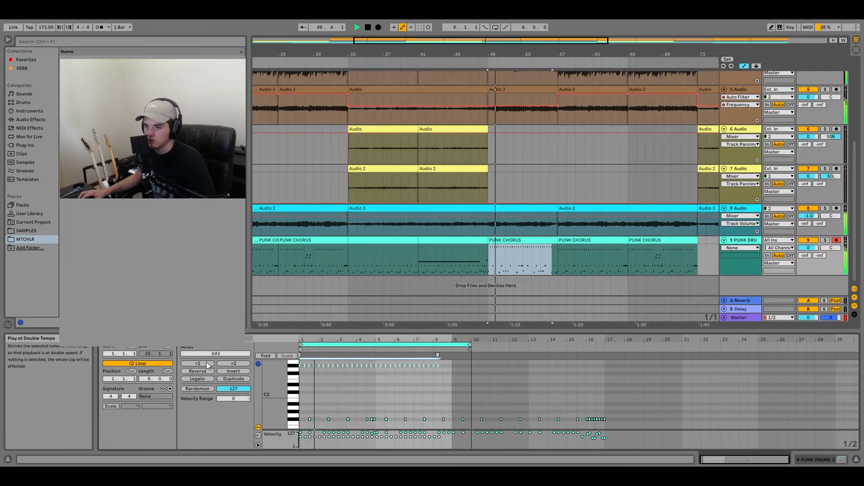
- Lower the G#2 note at 1.2.1 to velocity 53, repeat the alternating accent through bar 8 and play the section
left_click_drag(716, 460, 715, 478)
key("space")
left_click(320, 371)
left_click_drag(314, 367, 315, 383)
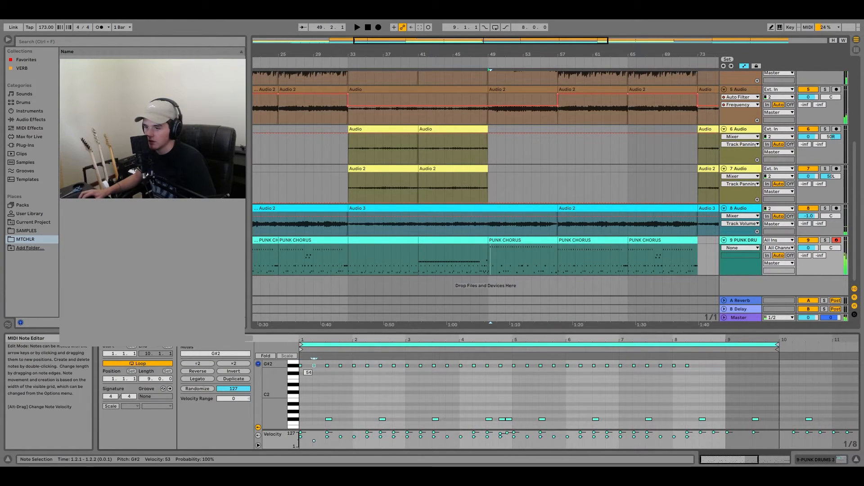
key("ctrl+d")
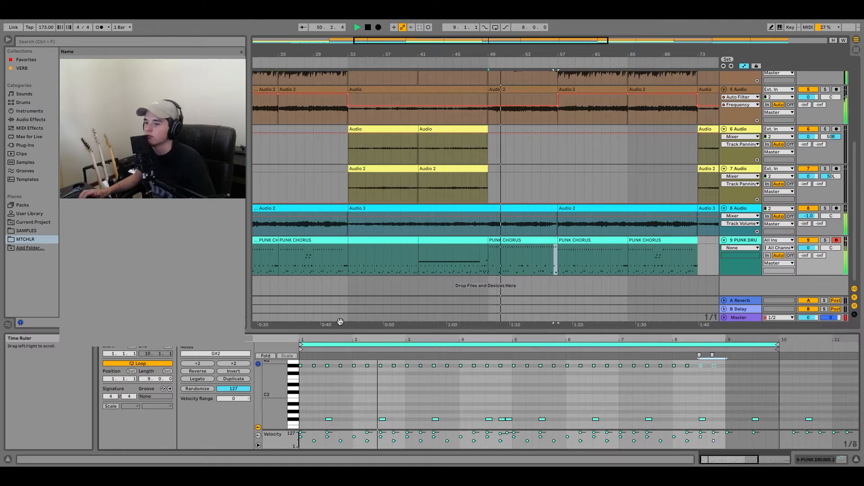
scroll(467, 398, "down", 1)
scroll(465, 395, "down", 2)
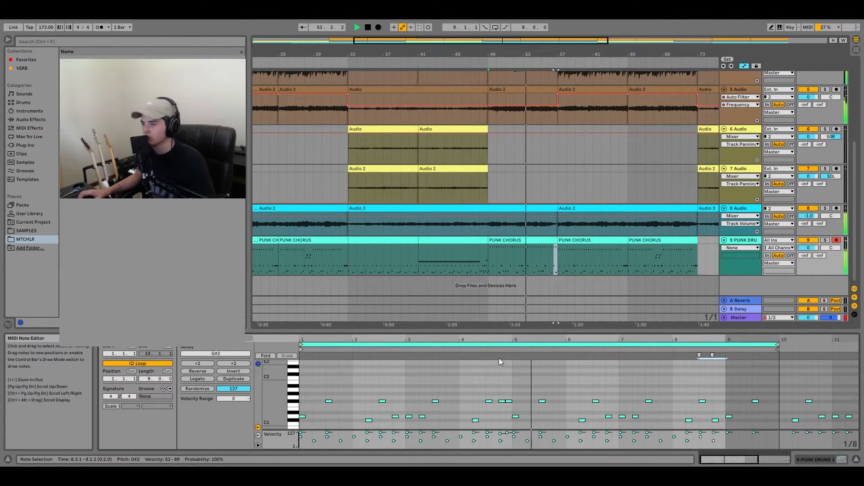
scroll(547, 249, "down", 3)
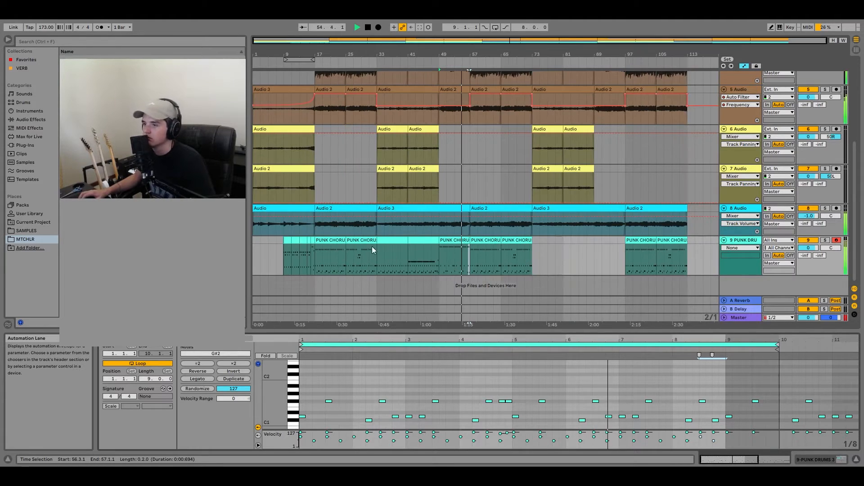
scroll(475, 253, "up", 3)
key("space")
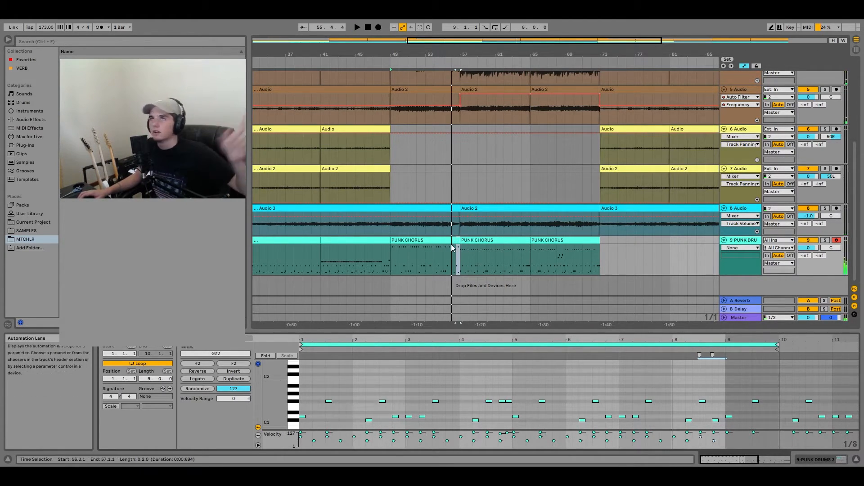
- Insert an empty two-bar MIDI clip on the PUNK DRUMS track from bar 55 to bar 57
scroll(412, 271, "down", 3)
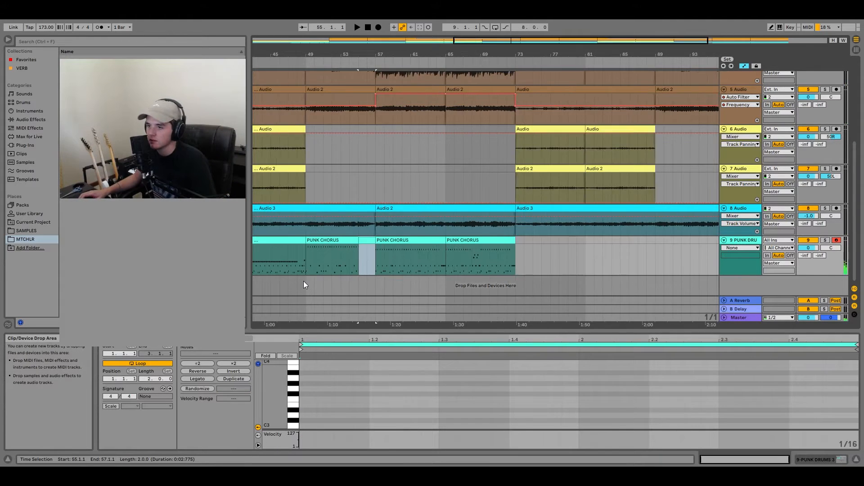
scroll(317, 263, "up", 5)
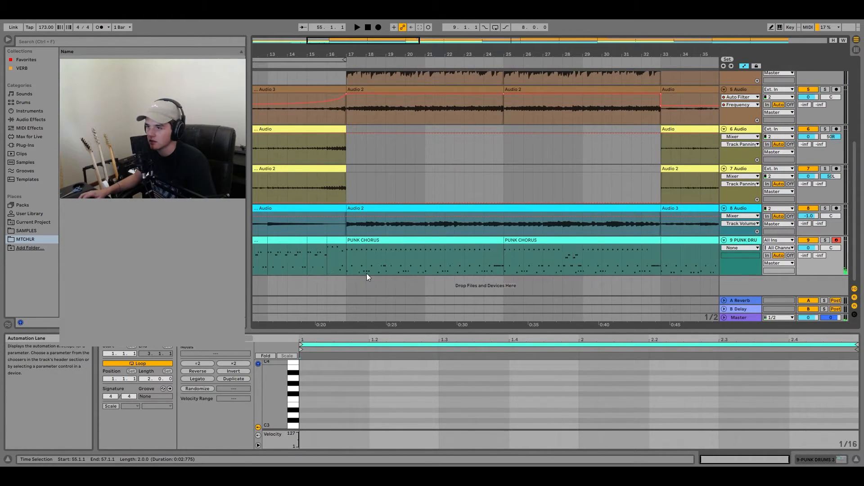
scroll(410, 273, "down", 2)
scroll(583, 266, "down", 2)
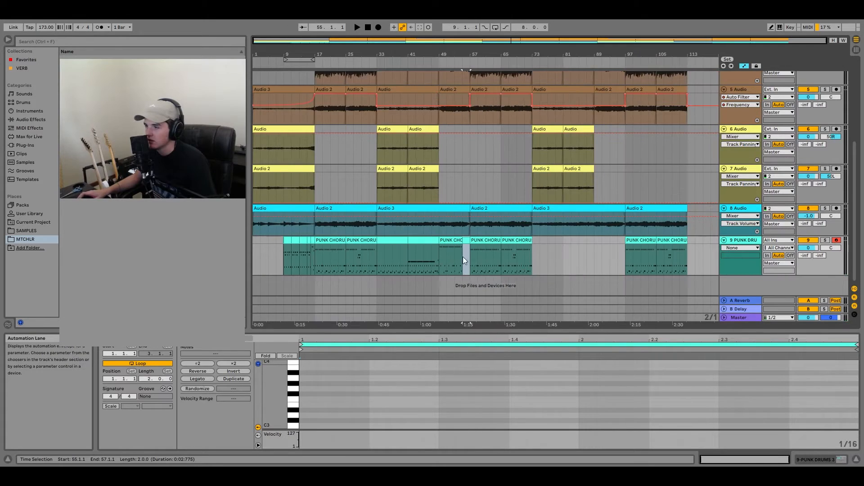
scroll(463, 257, "up", 6)
scroll(300, 419, "down", 1)
- Start a fill in the new clip with F#1 notes at 1.1.1 and 1.1.2 and a C1 note at 1.1.3
double_click(307, 410)
left_click_drag(308, 409, 344, 370)
scroll(325, 385, "up", 2)
key("ctrl+d")
scroll(335, 393, "down", 1)
scroll(337, 389, "up", 3)
double_click(339, 386)
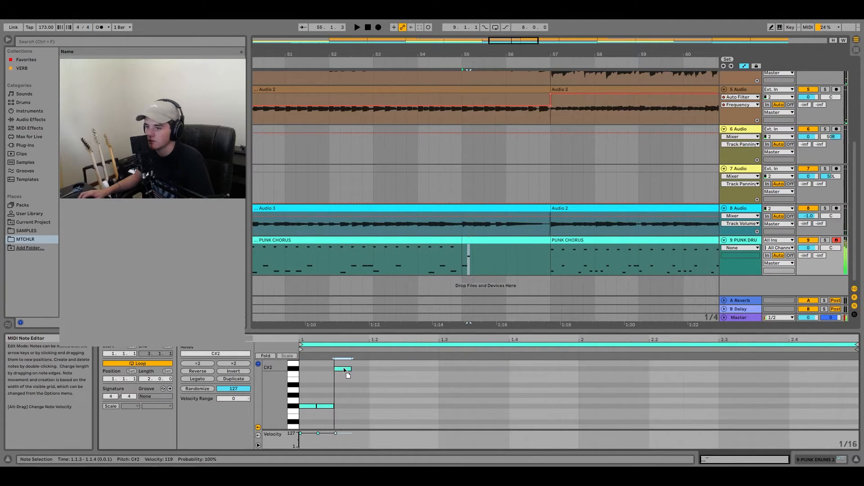
left_click_drag(346, 405, 346, 430)
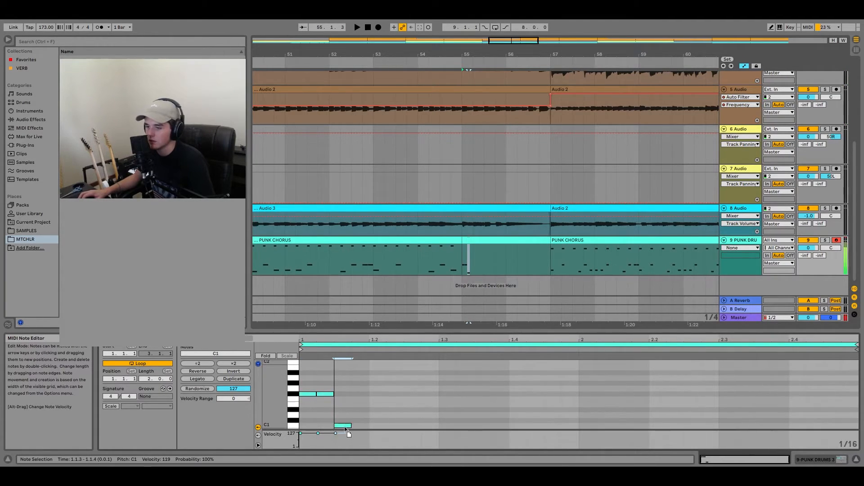
- Extend the fill across its first bar with F#1 and C1 notes, C2 notes at 1.3.3 and 1.3.4, and D#2 at 1.4.3
key("ctrl+a")
key("ctrl+d")
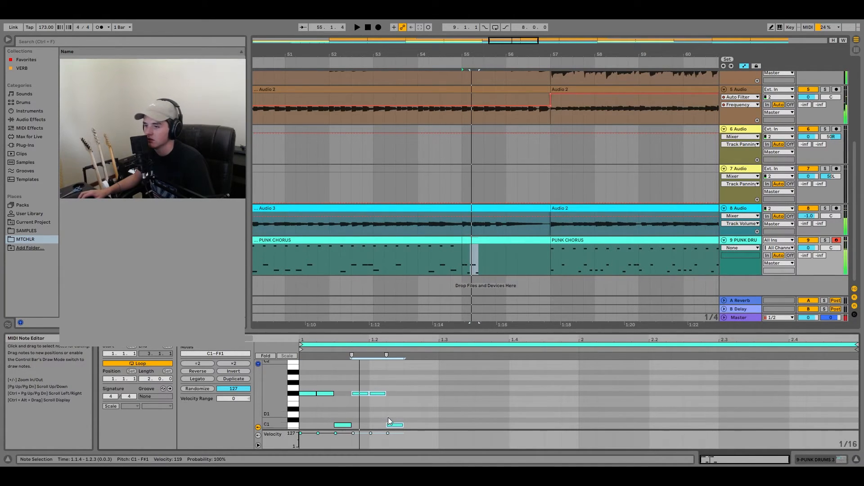
left_click(372, 393)
key("Delete")
left_click_drag(394, 425, 418, 425)
key("space")
key("space")
key("ctrl+d")
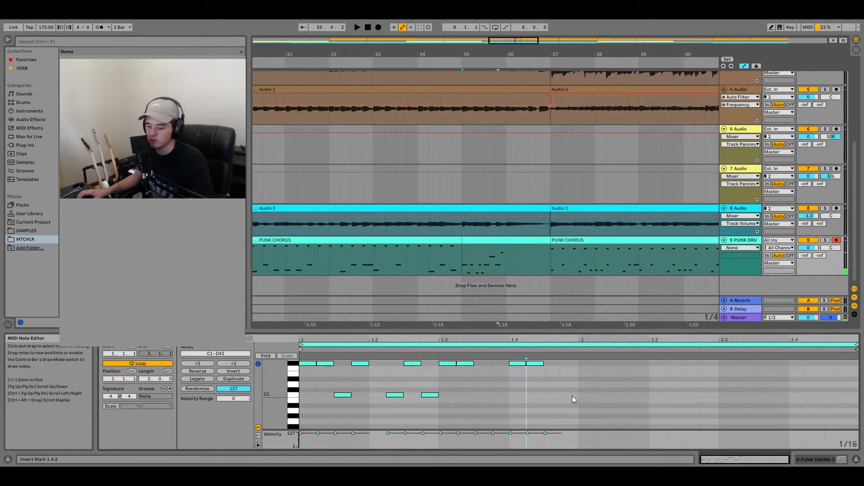
- Duplicate all notes of the fill, shift the copy to start at 2.1.1 and listen to it
key("ctrl+a")
key("ctrl+d")
key("space")
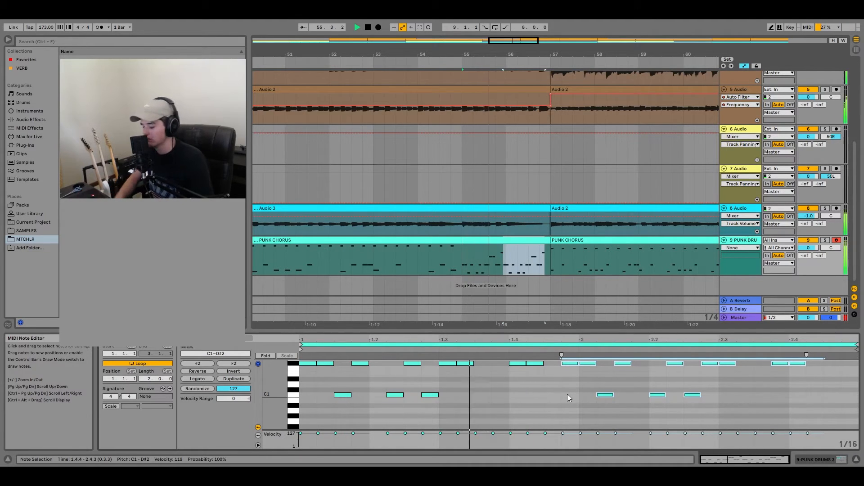
scroll(612, 417, "up", 2)
key("Right")
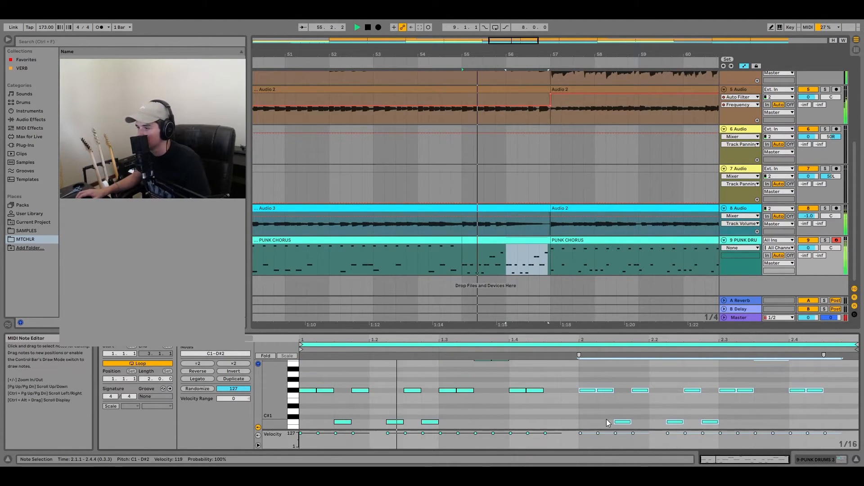
key("space")
- Add a D#2 note at 1.4.4 of the fill and play it back
scroll(572, 387, "up", 3)
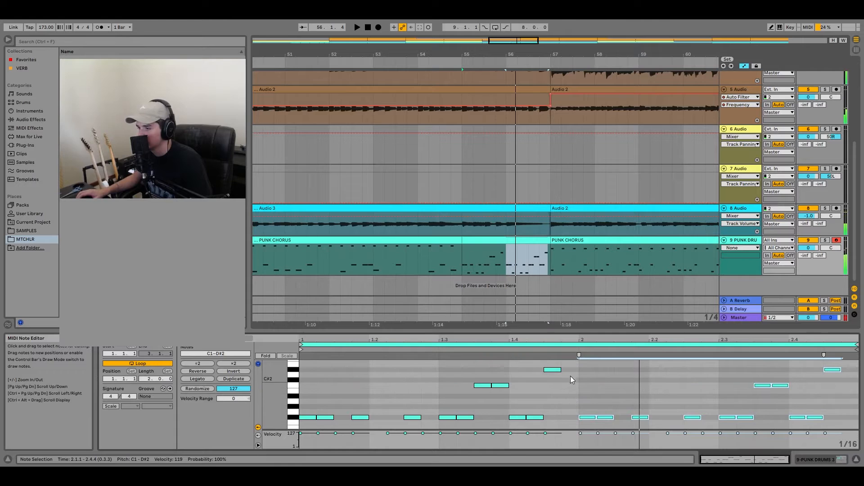
double_click(570, 370)
key("space")
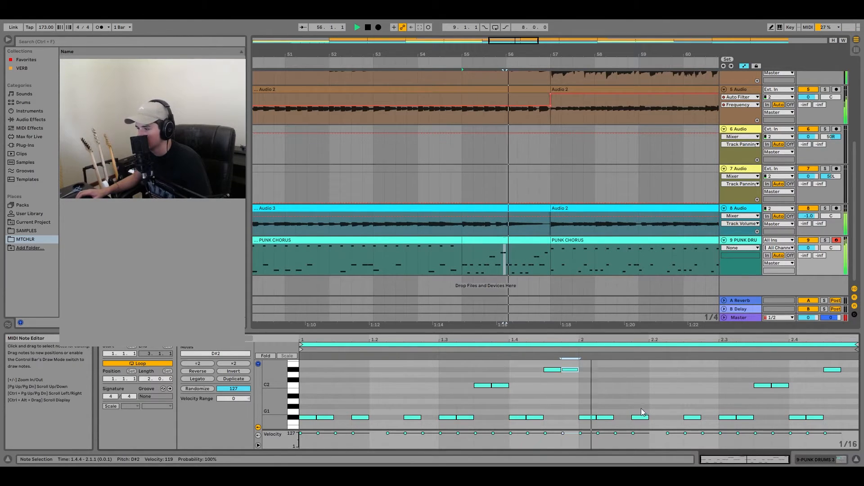
key("space")
- Add C#2 notes at 2.1.3 and 2.1.4 and D#2 notes at 2.2.1 and 2.2.2
double_click(619, 380)
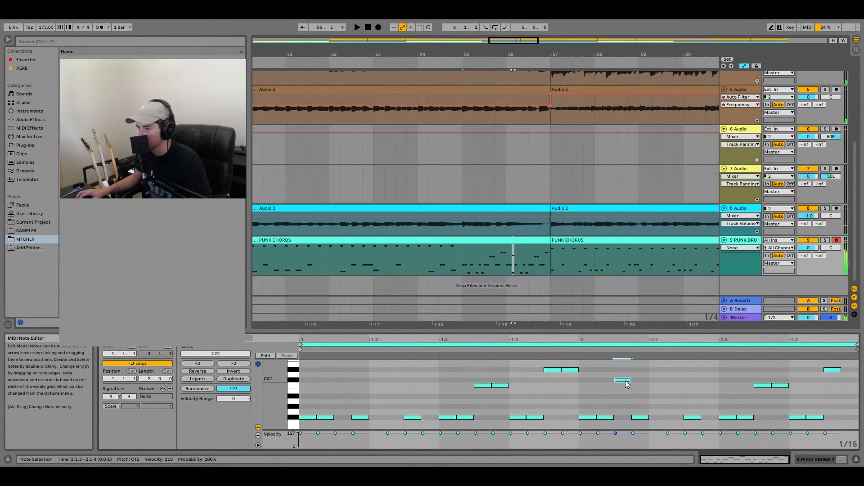
double_click(640, 380)
double_click(657, 370)
double_click(673, 370)
- Delete the copied F#1 and C1 notes between 2.1.3 and 2.2.4 and add a C1 note at 2.1.1
left_click_drag(636, 409, 697, 436)
key("Delete")
scroll(648, 414, "down", 2)
left_click_drag(610, 404, 723, 412)
key("Delete")
left_click(617, 413)
double_click(583, 403)
scroll(589, 387, "up", 3)
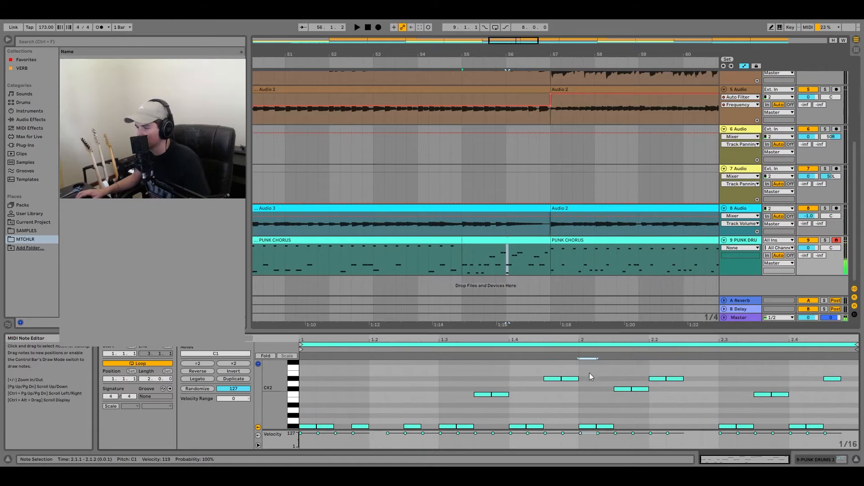
- Duplicate the tom pattern from 2.1.1 to 2.2.2 onto 2.2.3 and delete the leftover notes from beat 2.3 onward
scroll(585, 370, "down", 3)
left_click_drag(581, 365, 687, 423)
key("ctrl+d")
left_click_drag(725, 390, 771, 374)
key("Delete")
key("Delete")
left_click_drag(784, 403, 817, 379)
key("Delete")
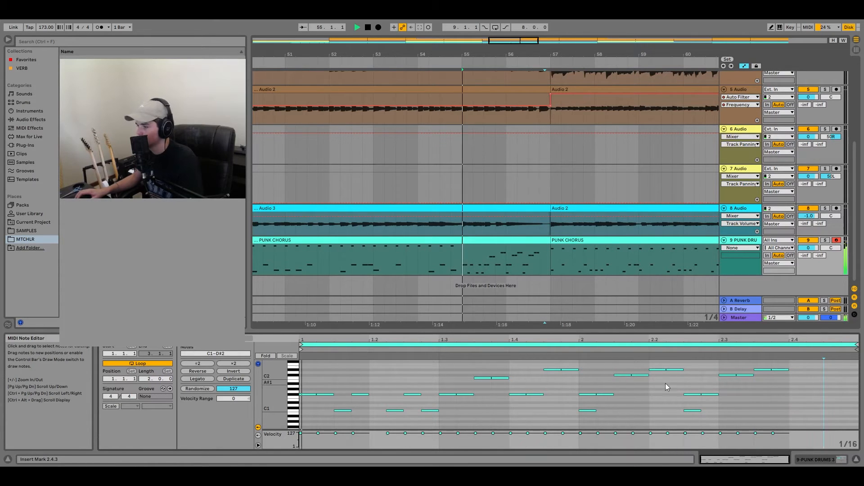
- Finish the fill with C1 notes at 2.4.1 and 2.4.2 and an F#1 note at 2.4.3, and play it
key("space")
double_click(793, 411)
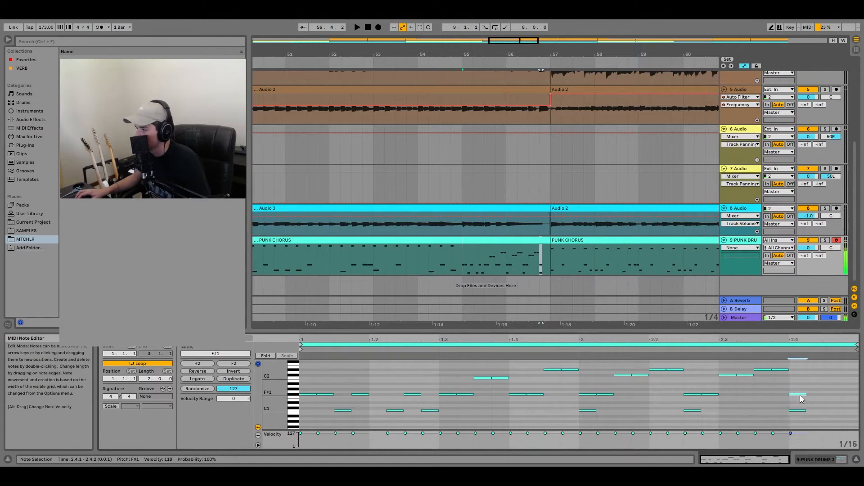
double_click(832, 394)
key("space")
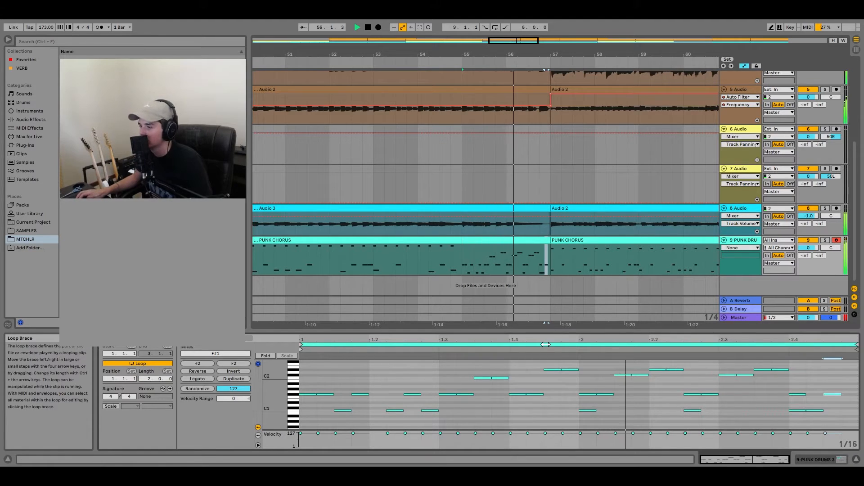
key("space")
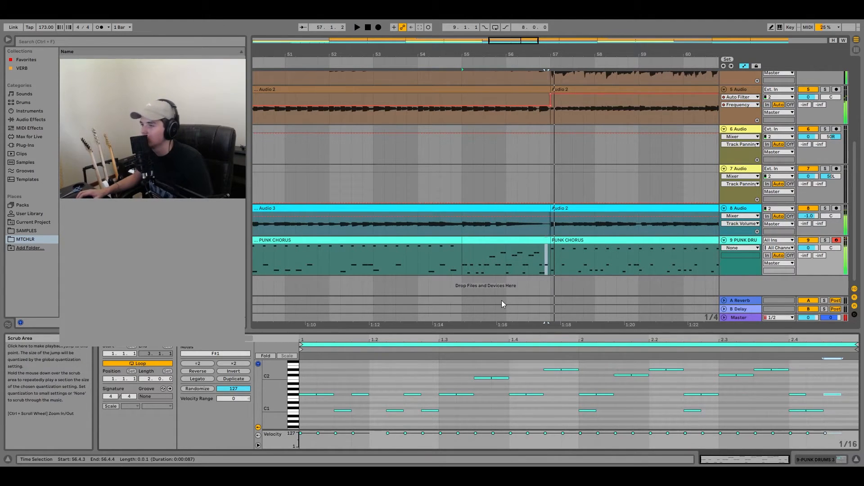
left_click(460, 257)
key("space")
key("space")
- Add a Phaser-Flanger to the PUNK DRUMS track and show its Dry/Wet automation
left_click(819, 459)
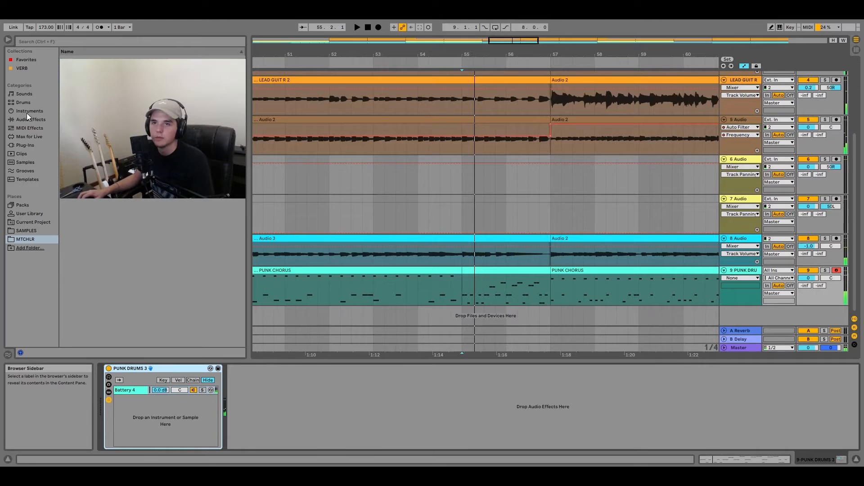
left_click(27, 144)
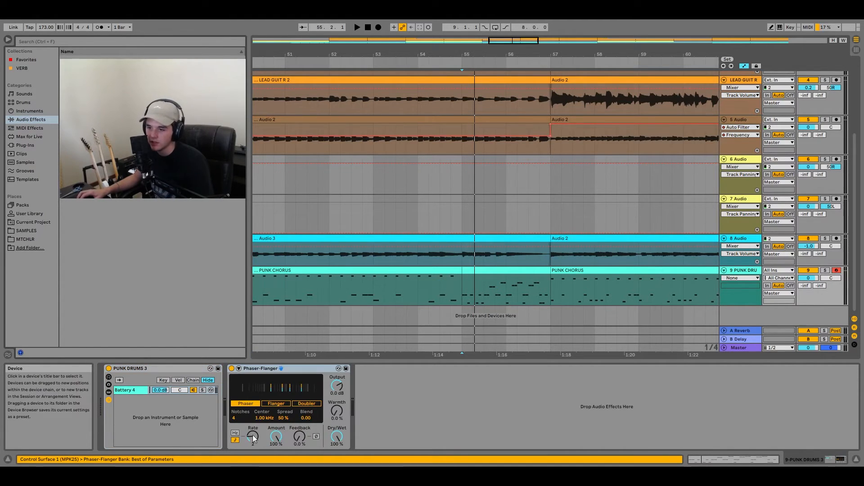
right_click(340, 438)
left_click(359, 394)
- Automate the Phaser-Flanger's Dry/Wet to ramp down from bar 55 to a partly wet level at bar 57
left_click_drag(338, 426, 337, 424)
right_click(337, 437)
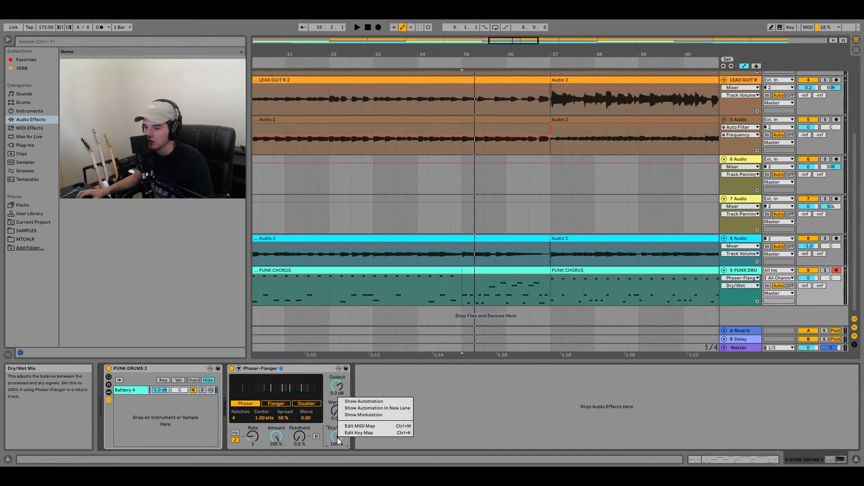
left_click(364, 401)
left_click_drag(550, 278, 550, 305)
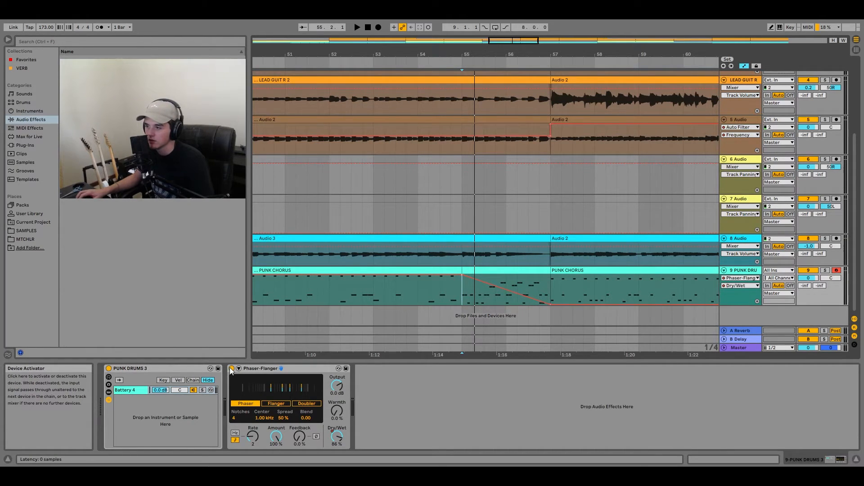
left_click_drag(550, 305, 550, 296)
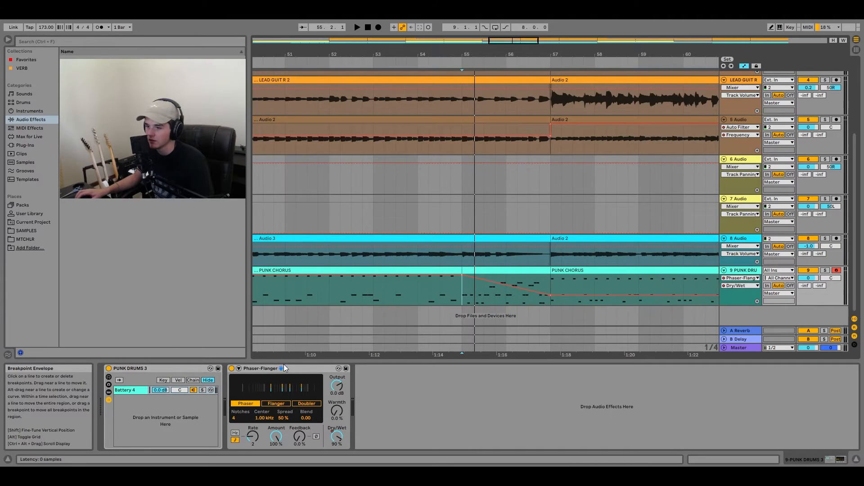
- Automate the Phaser-Flanger's Device On so it is active only from bar 55 to bar 57, and play the section
left_click(231, 370)
left_click(462, 282)
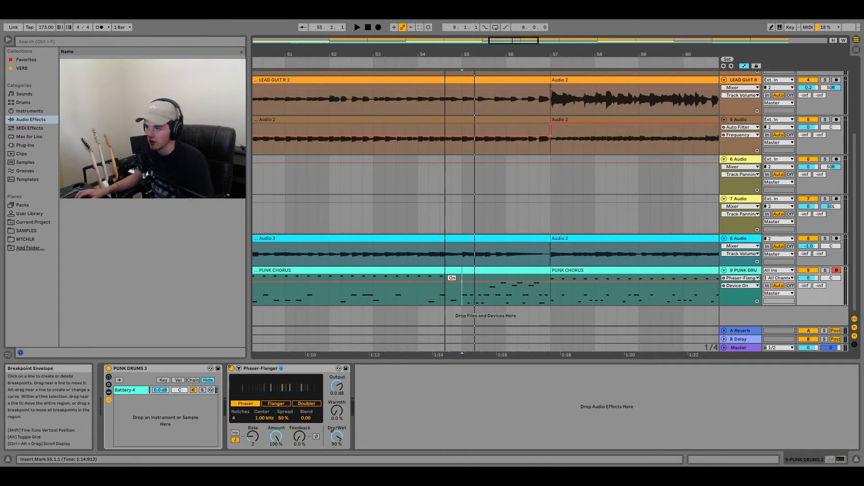
left_click(406, 285)
key("space")
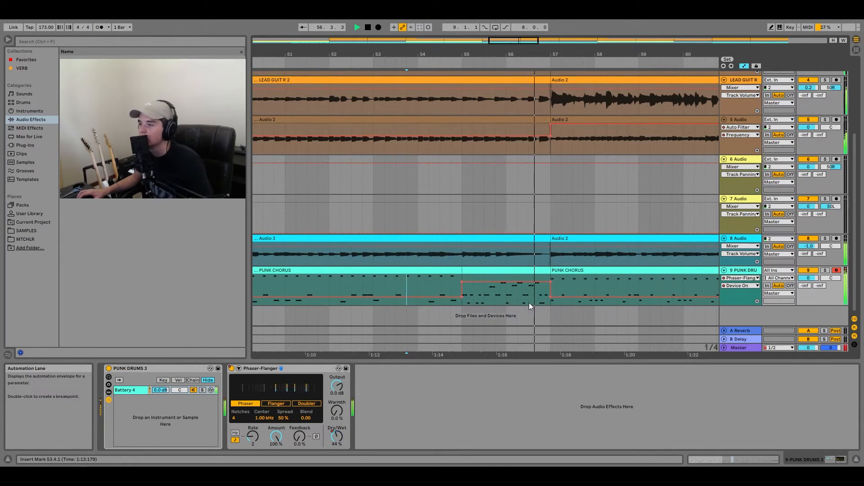
key("w")
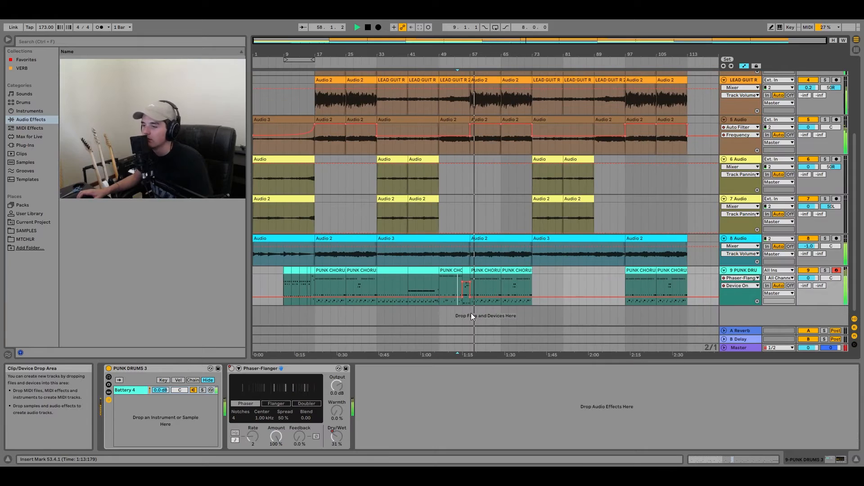
- Stop playback and add ValhallaVintageVerb from the VERB collection to the PUNK DRUMS track
left_click(741, 271)
key("space")
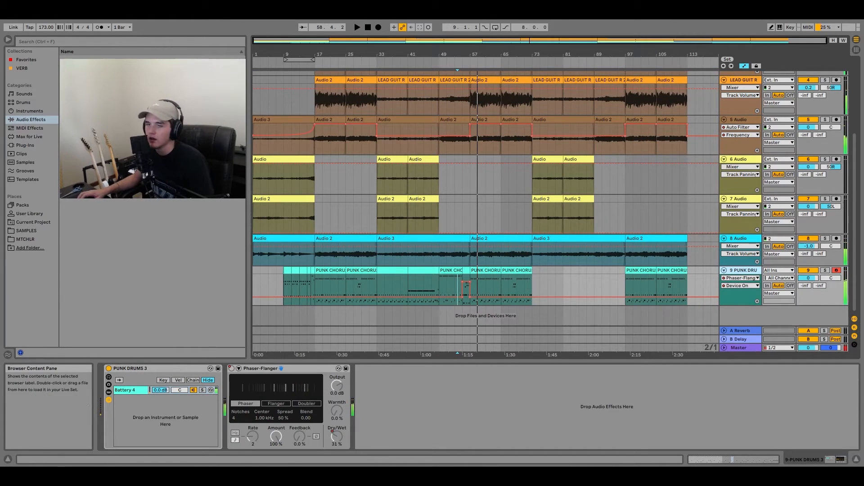
left_click(25, 68)
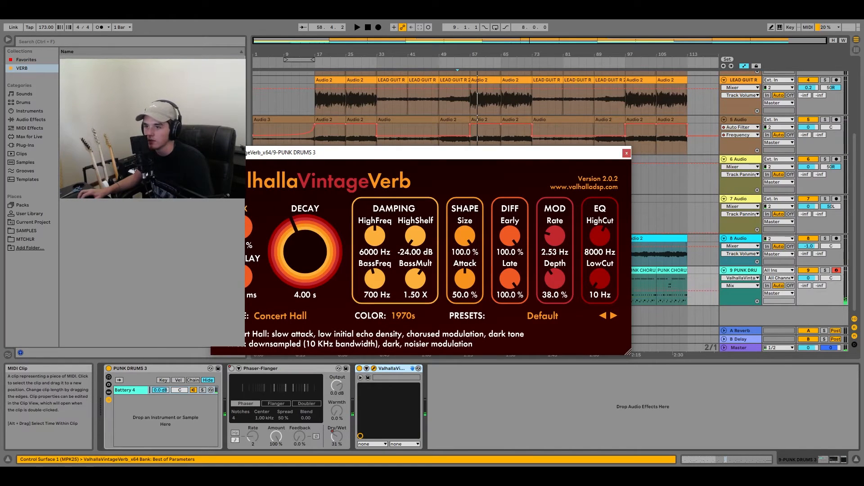
- Set the drum reverb's decay to 1.27 s and LowCut to 140 Hz, and lower its mix during playback
left_click_drag(334, 235, 330, 249)
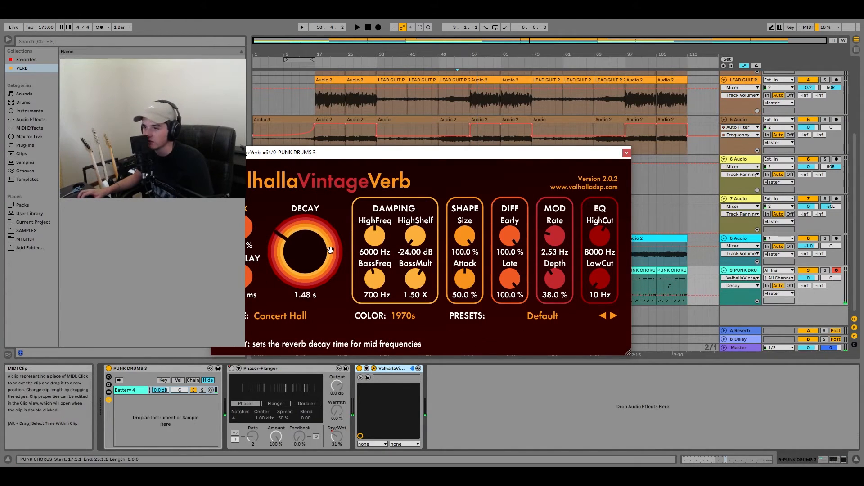
key("space")
left_click_drag(600, 280, 599, 275)
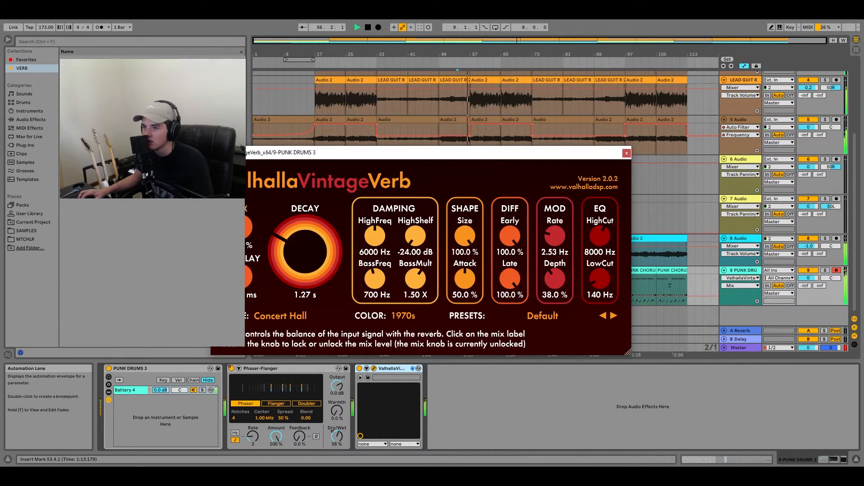
left_click(626, 153)
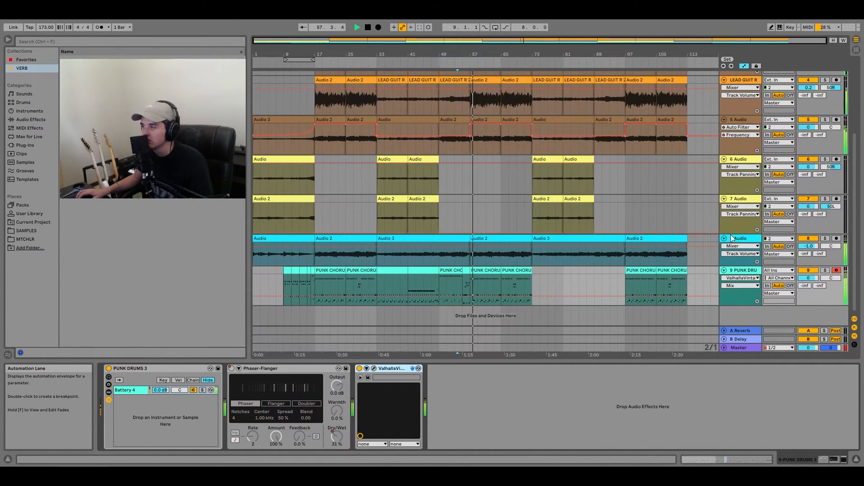
- Solo the PUNK DRUMS track briefly to hear its reverb, and unsolo it
left_click(826, 271)
left_click(826, 270)
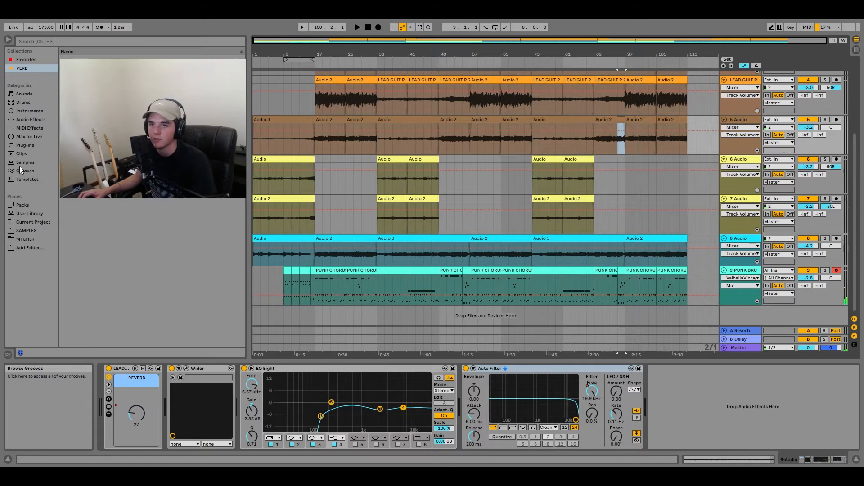
- Add the JUPITER-8 plug-in instrument on a new track below PUNK DRUMS
left_click(23, 153)
left_click(24, 146)
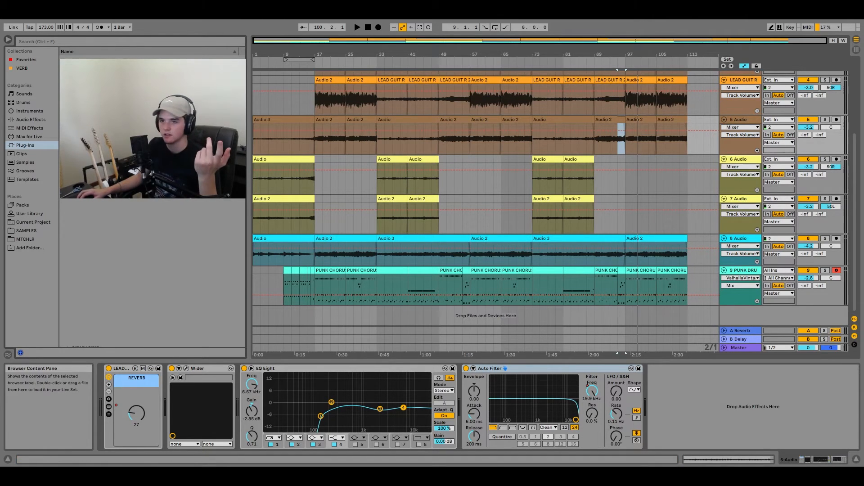
left_click_drag(533, 319, 533, 319)
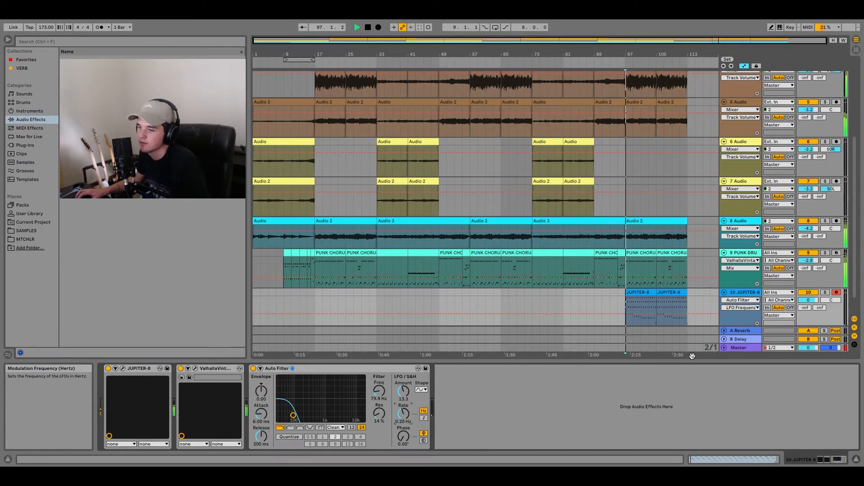
- With the JUPITER-8 track soloed, set its Auto Filter to 2.45 kHz with 9.3% resonance, and unsolo it
left_click(825, 293)
left_click_drag(293, 415, 336, 416)
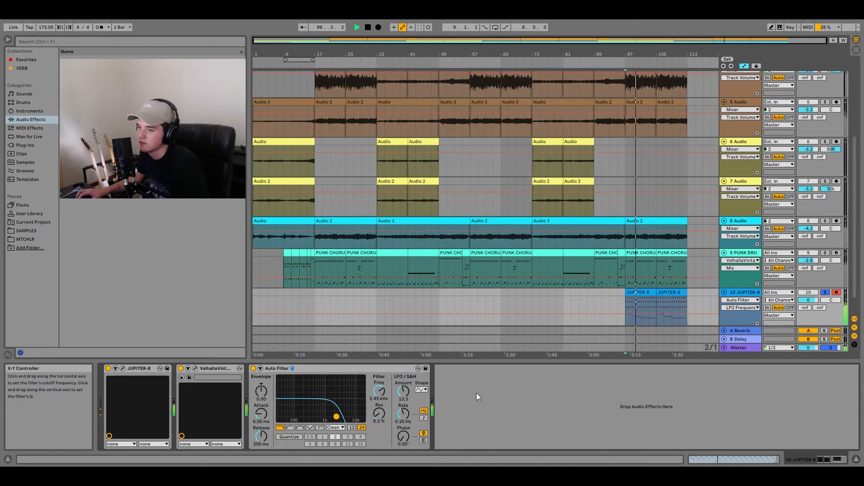
left_click(825, 292)
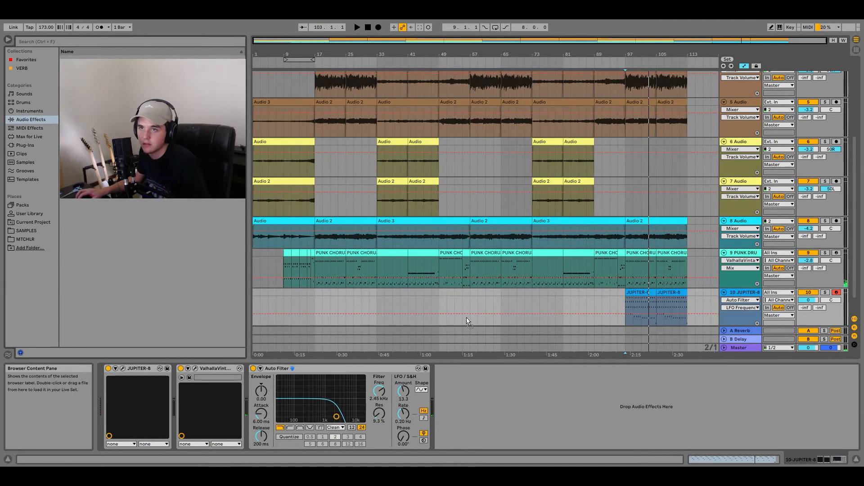
- Add a Phaser-Flanger after the Auto Filter on the JUPITER-8 track and audition it soloed and in the full mix
left_click_drag(463, 316, 483, 384)
key("space")
left_click_drag(536, 426, 536, 416)
left_click(825, 293)
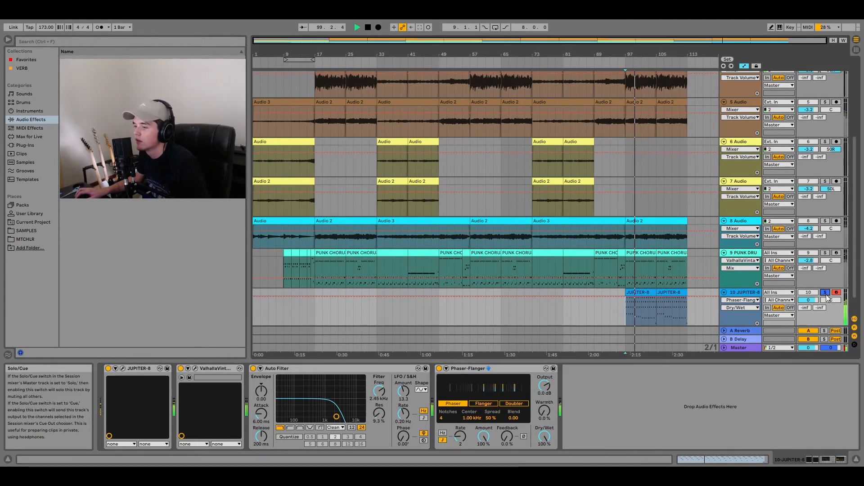
left_click(826, 293)
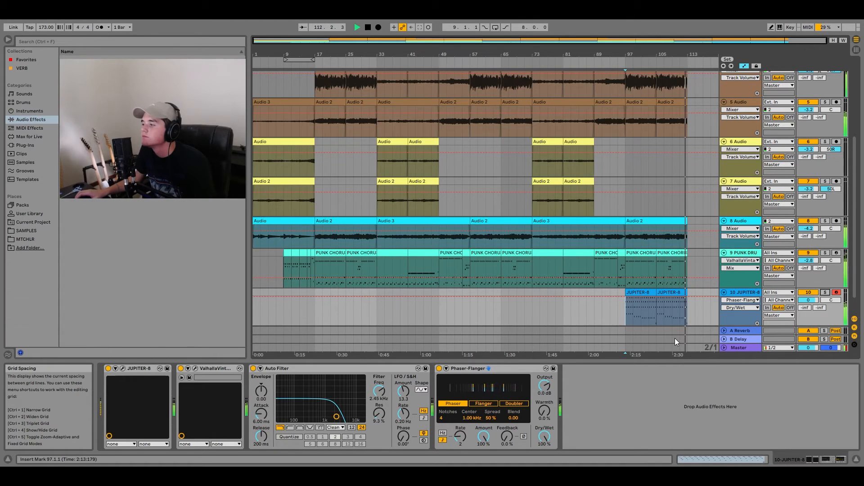
key("space")
- Insert a two-beat MIDI clip at bar 113 on the JUPITER-8 track and add short closing notes at its start
left_click(687, 319)
scroll(685, 316, "up", 6)
left_click_drag(620, 292, 639, 298)
key("ctrl+shift+m")
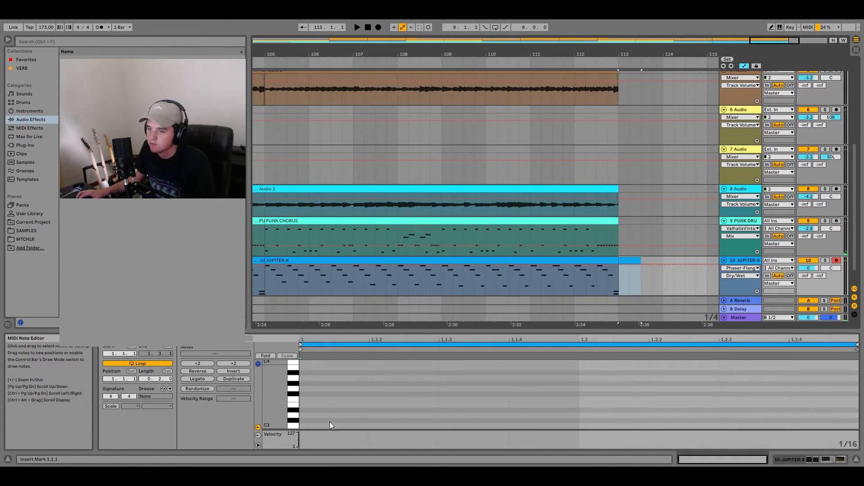
double_click(300, 415)
double_click(306, 383)
key("Down")
key("Down")
double_click(302, 372)
- Play the ending from bar 111 to hear the closing JUPITER-8 clip, and stop playback
key("space")
left_click(541, 277)
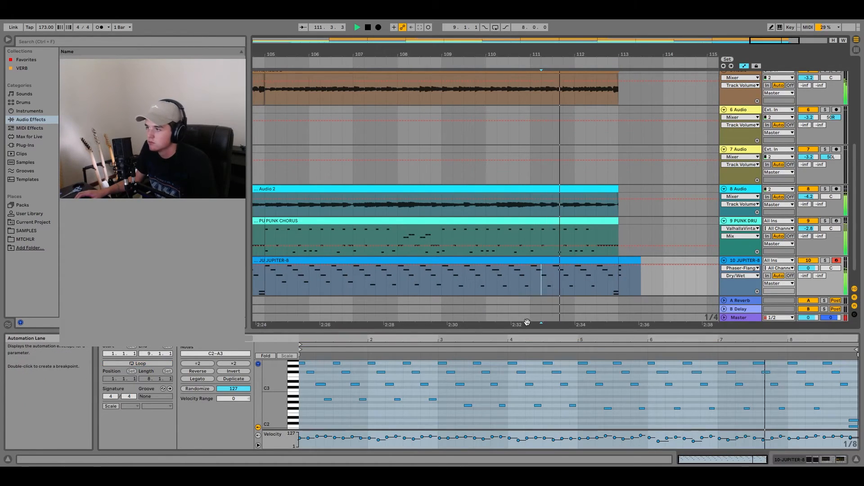
scroll(571, 250, "down", 3)
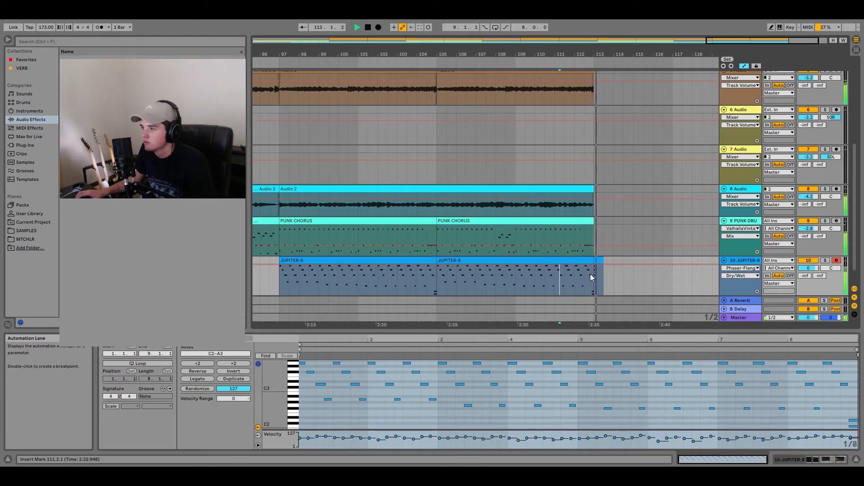
scroll(558, 271, "down", 3)
scroll(647, 285, "up", 6)
key("space")
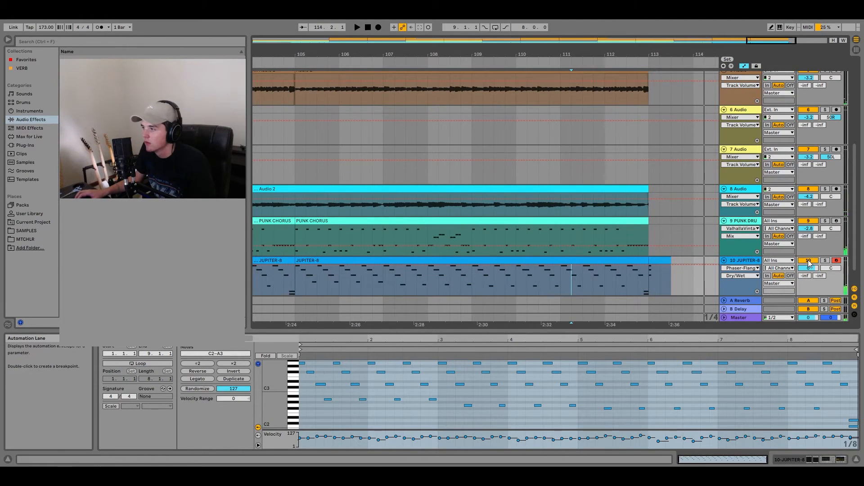
- Delete the low C2 note at the end of the JUPITER-8 clips and play the ending from bar 112
left_click(283, 261)
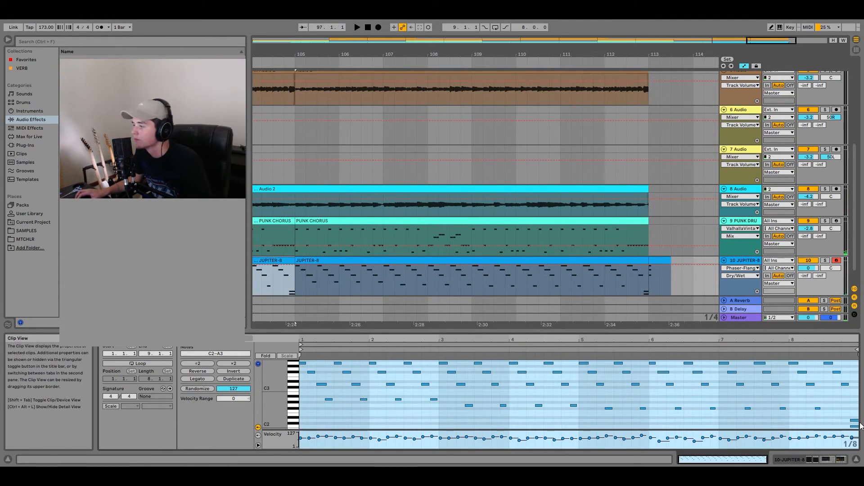
left_click(855, 421)
left_click(854, 426)
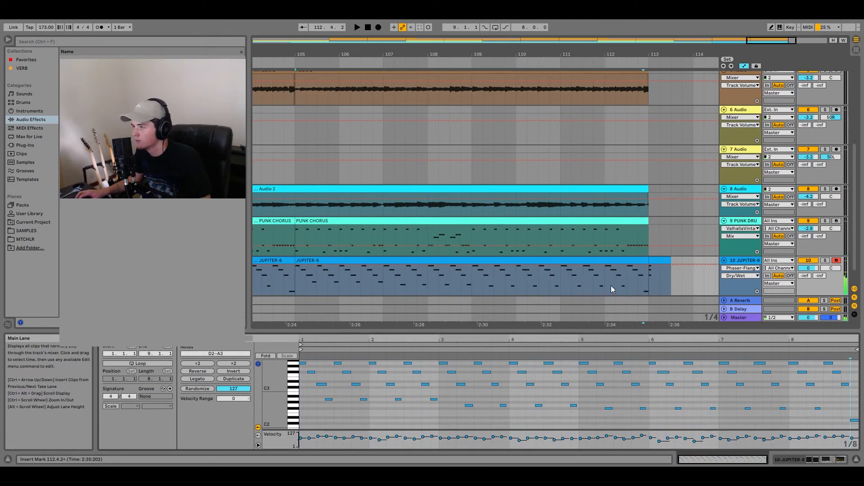
left_click(611, 286)
key("space")
key("w")
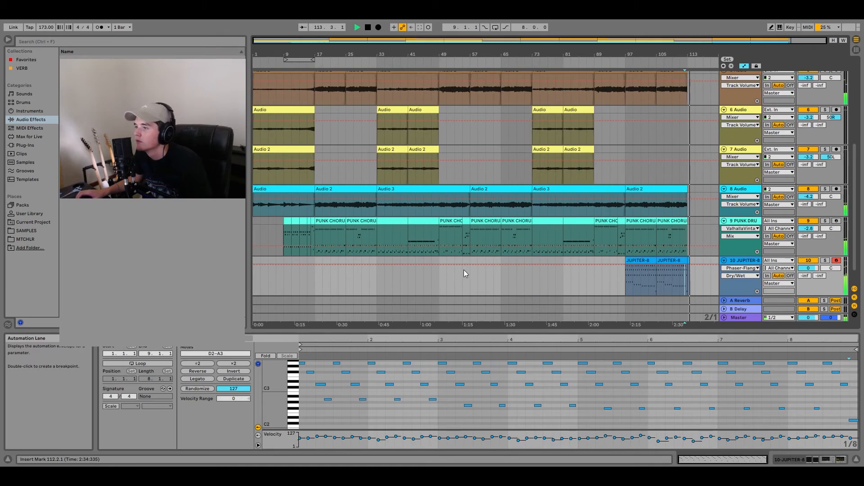
scroll(649, 172, "up", 8)
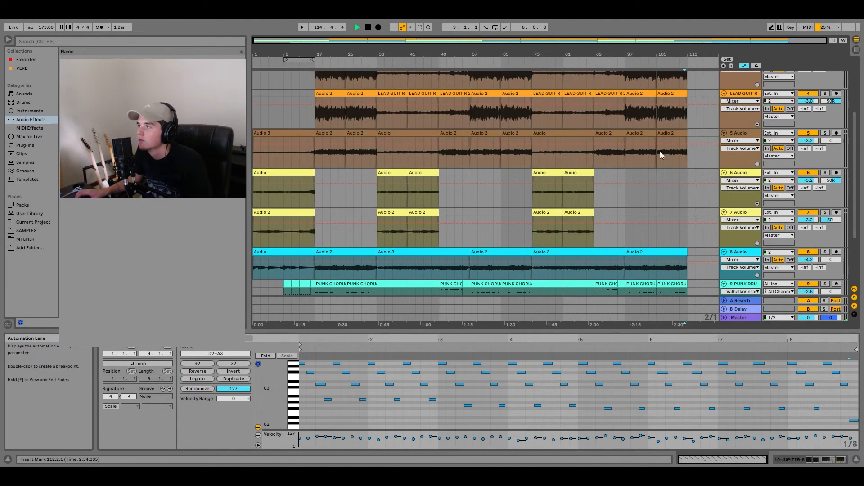
key("space")
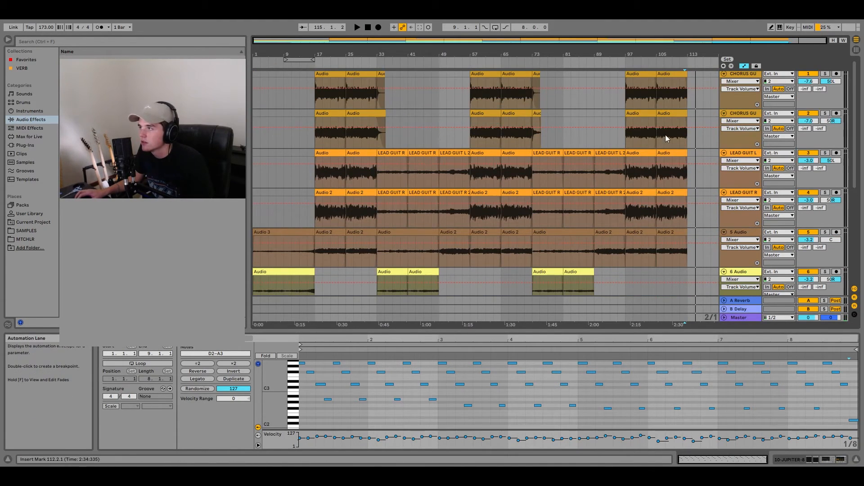
left_click_drag(685, 72, 758, 72)
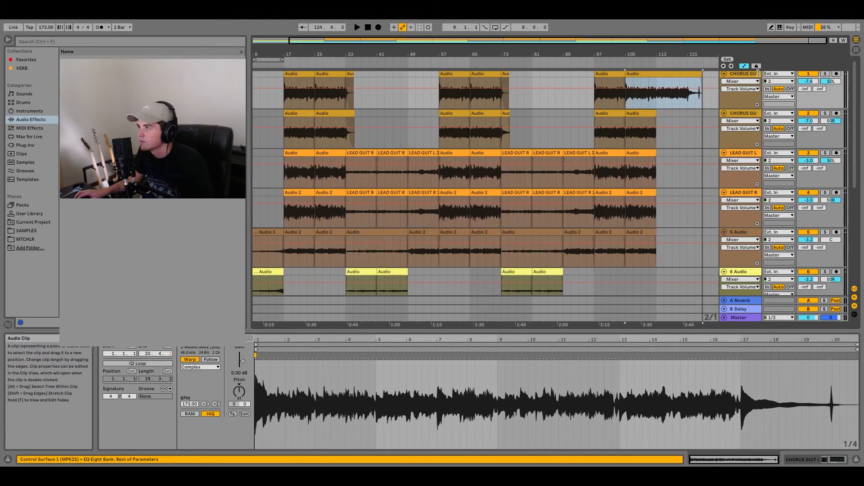
key("ctrl+z")
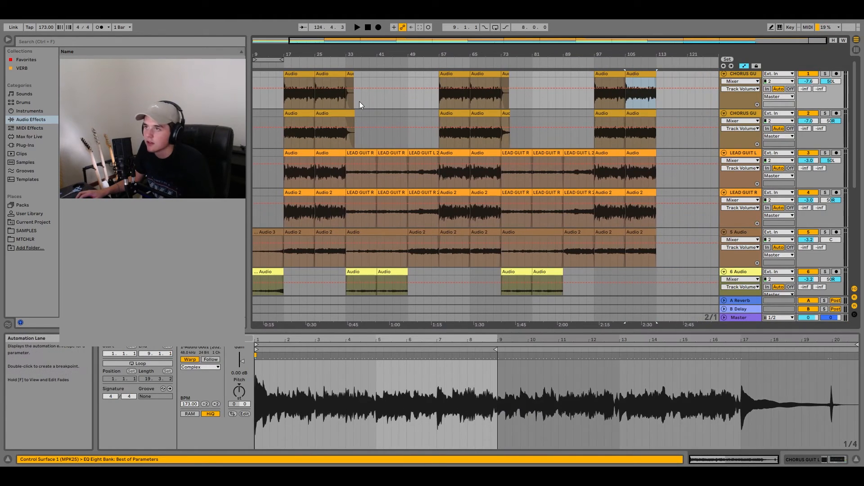
key("ctrl+z")
- Split the second chorus guitar at bar 33 and copy both chorus guitar tails to bar 113
left_click(344, 139)
key("ctrl+e")
left_click(349, 115)
left_click(350, 74, "shift")
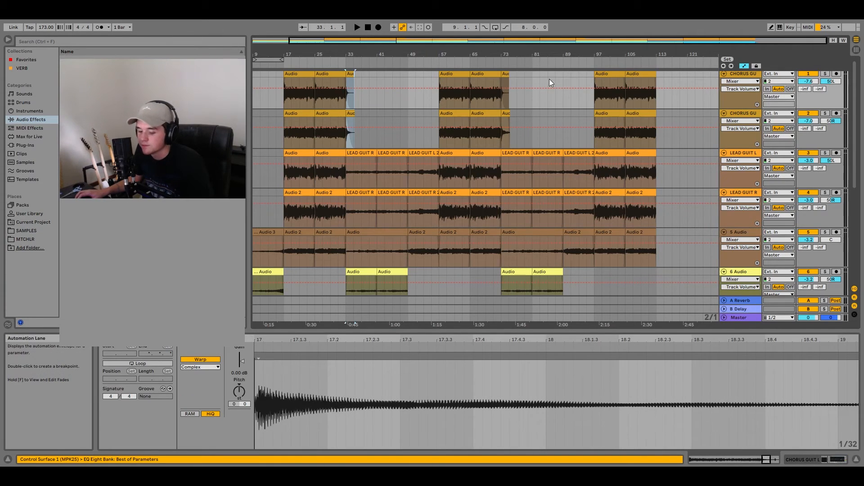
left_click(657, 73)
key("ctrl+v")
- Play the ending from bar 111 to hear the chorus guitar tails ring out
left_click(651, 107)
key("space")
scroll(666, 110, "up", 3)
scroll(668, 109, "up", 3)
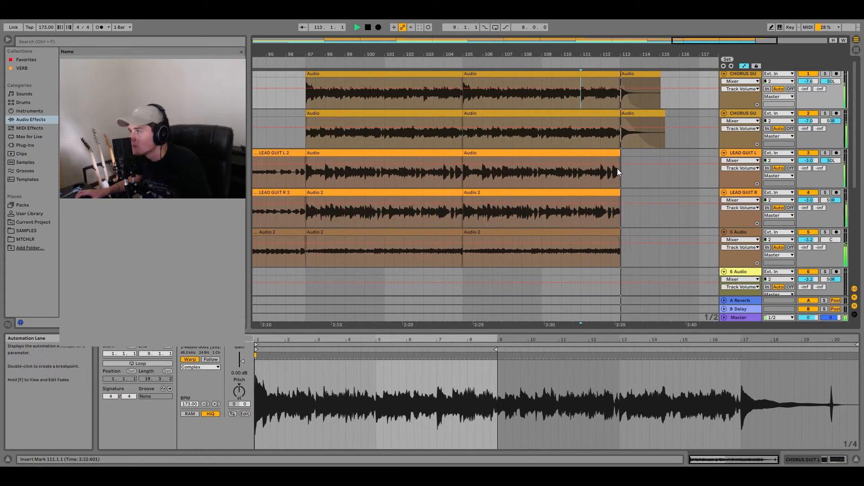
scroll(617, 168, "down", 6)
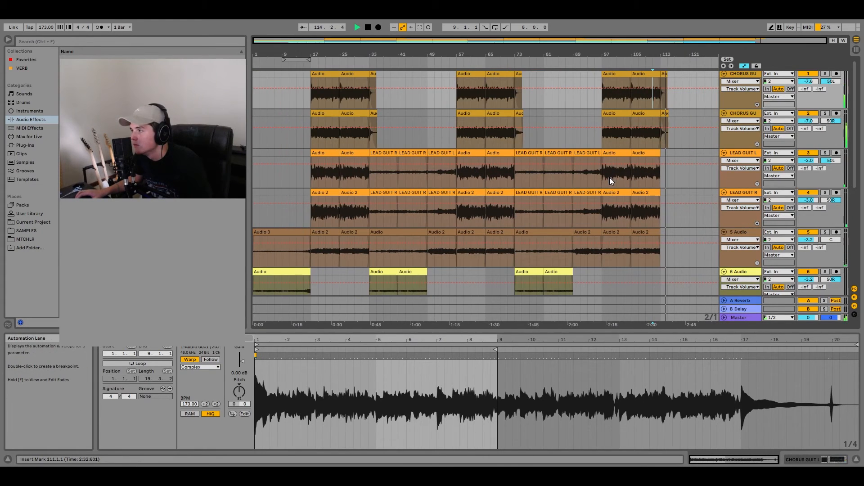
- Play the song from the start, check the PUNK DRUMS track's ValhallaVintageVerb settings, and stop playback
left_click(253, 216)
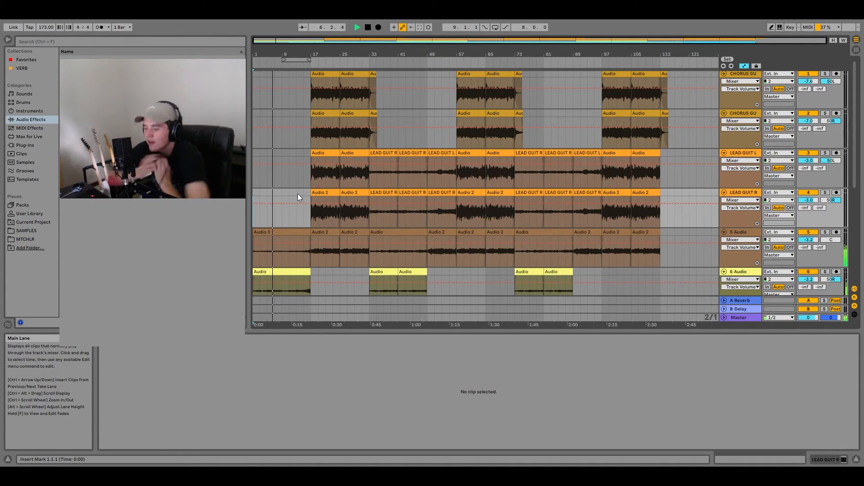
scroll(298, 193, "down", 10)
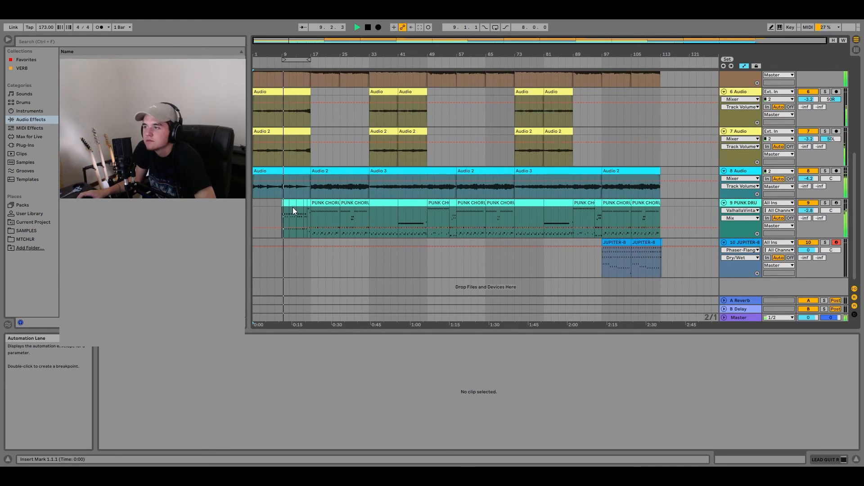
left_click(741, 205)
left_click(810, 461)
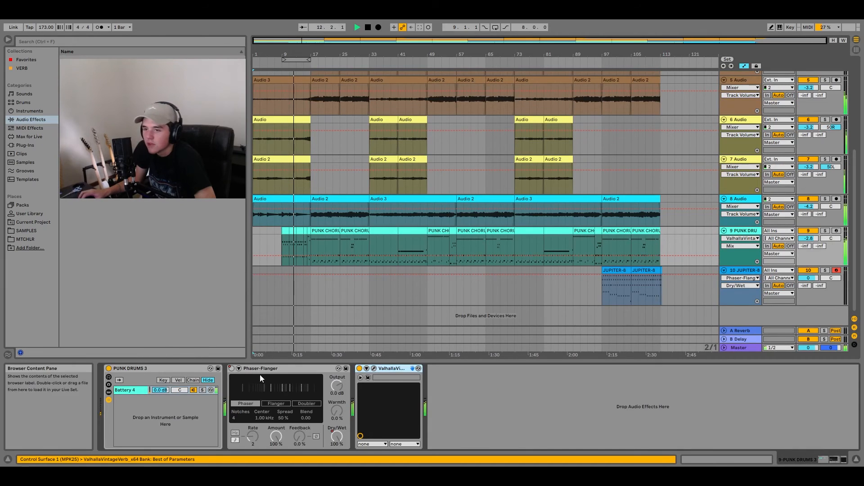
left_click(373, 369)
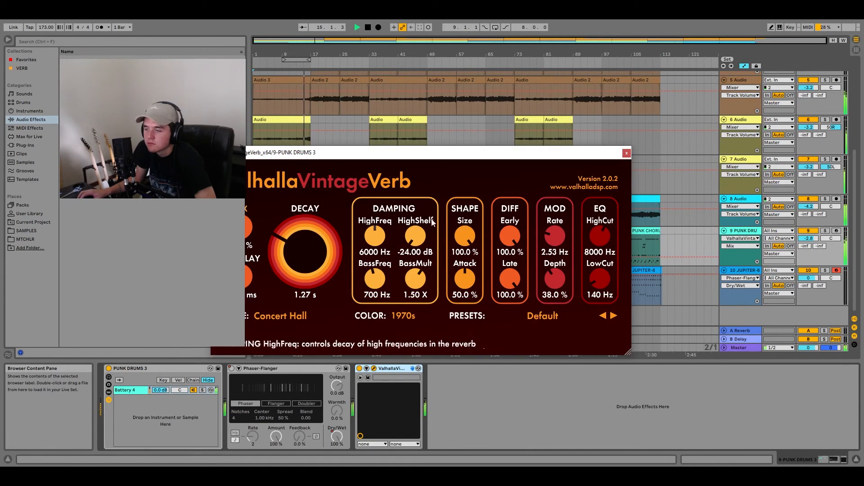
left_click(626, 153)
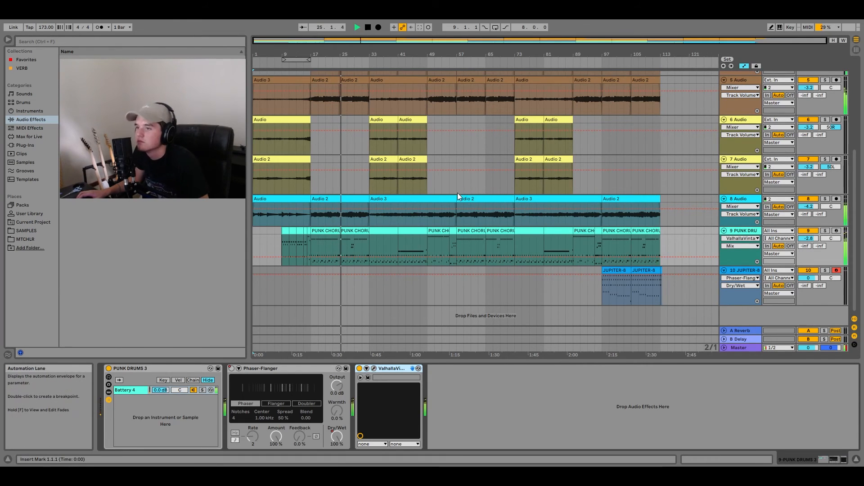
key("space")
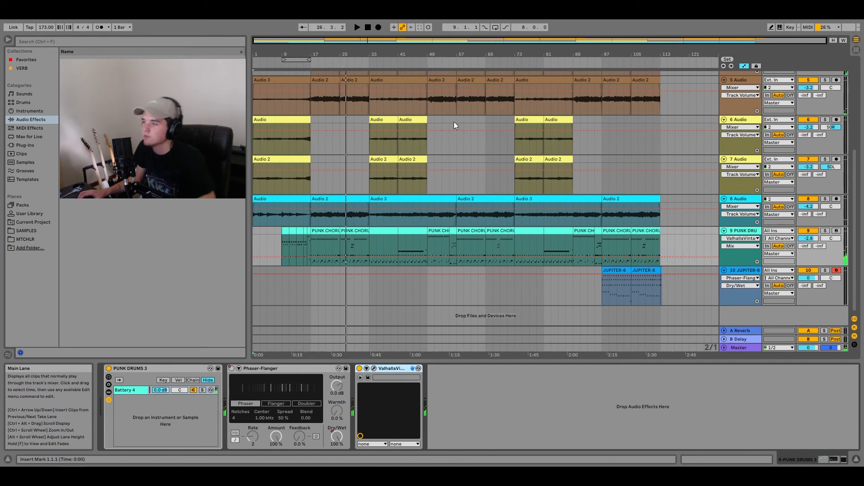
- Delete the A Reverb and B Delay return tracks
left_click(751, 330)
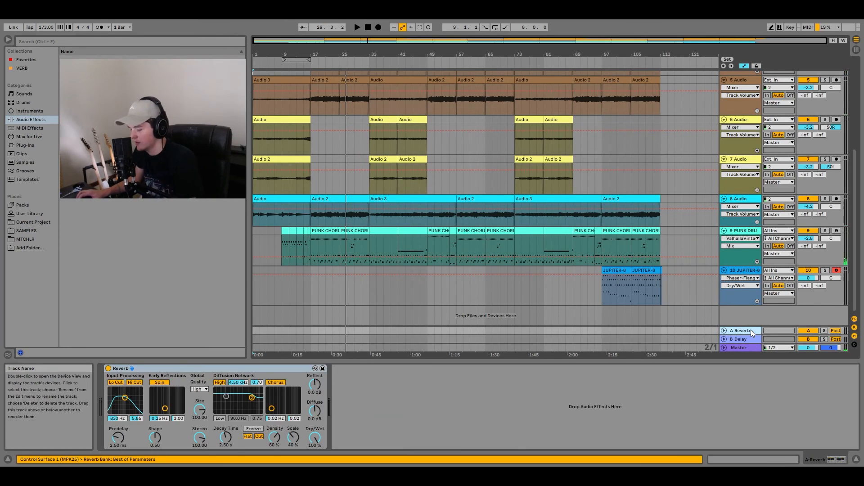
key("Delete")
key("Delete")
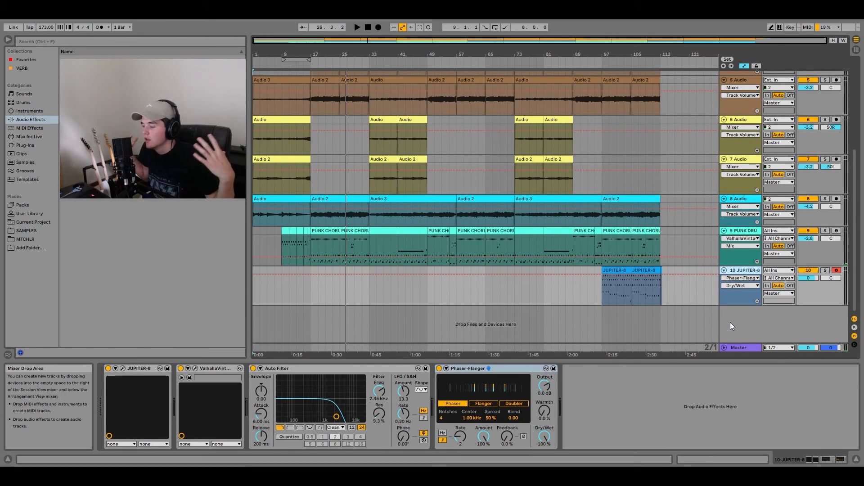
- Inspect the reastream-standalone plug-in on the Master track and close its window
left_click(731, 348)
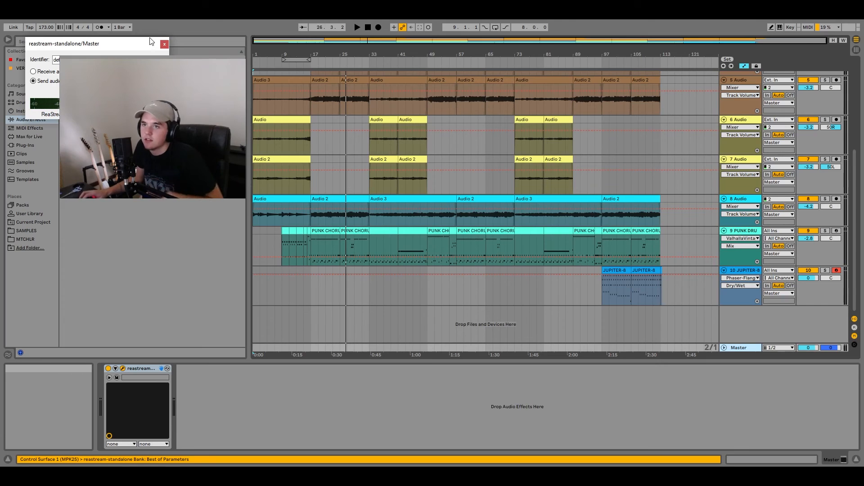
left_click_drag(156, 45, 482, 239)
left_click(480, 238)
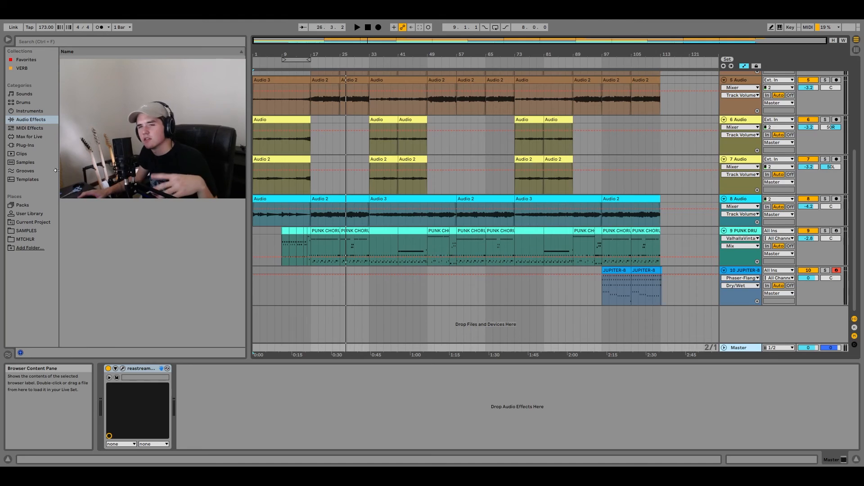
- Show the plug-ins in the browser and unfold the Master track
left_click(22, 154)
left_click(23, 146)
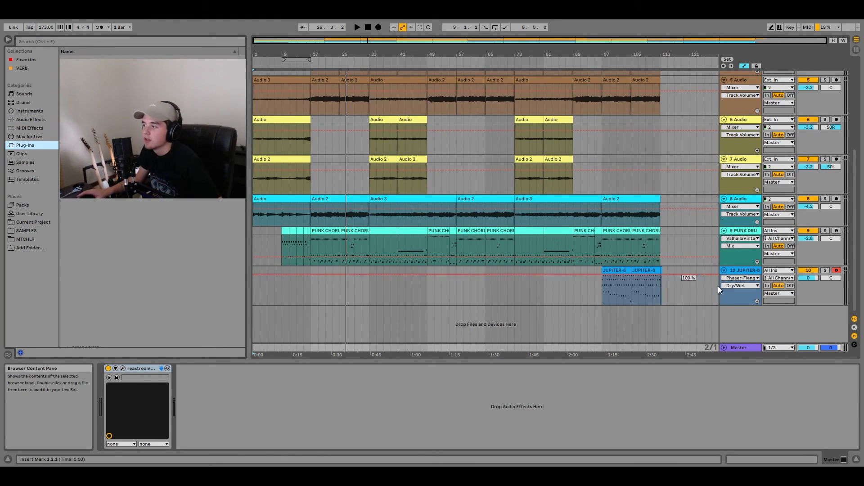
left_click(724, 348)
- Play the JUPITER-8 section from bar 97, look over the start of the drum clips, and select the Master track
left_click(602, 298)
key("space")
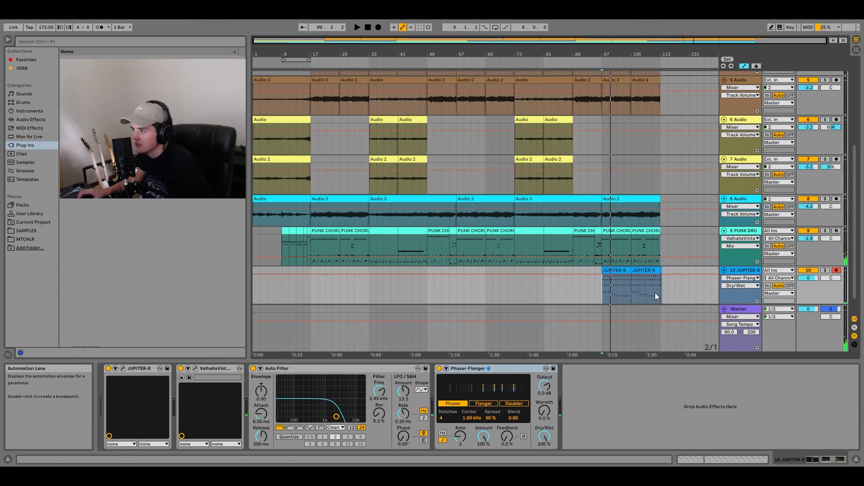
scroll(289, 232, "up", 3)
left_click(290, 231)
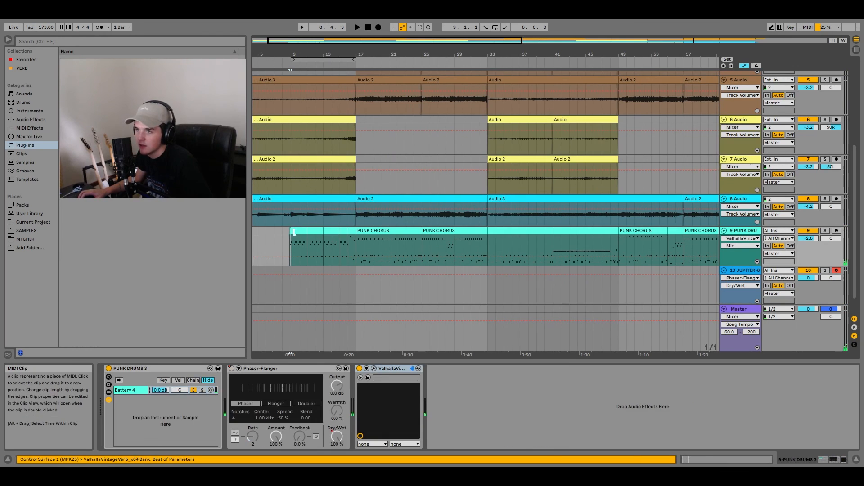
scroll(290, 231, "down", 3)
left_click(742, 309)
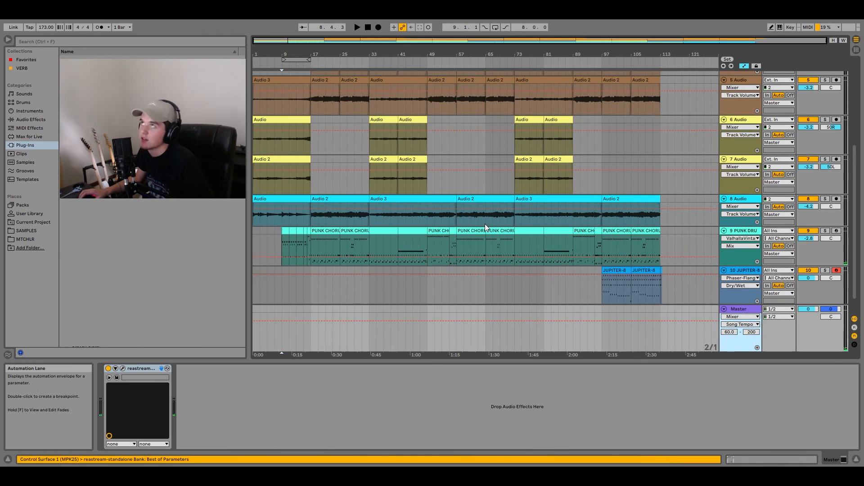